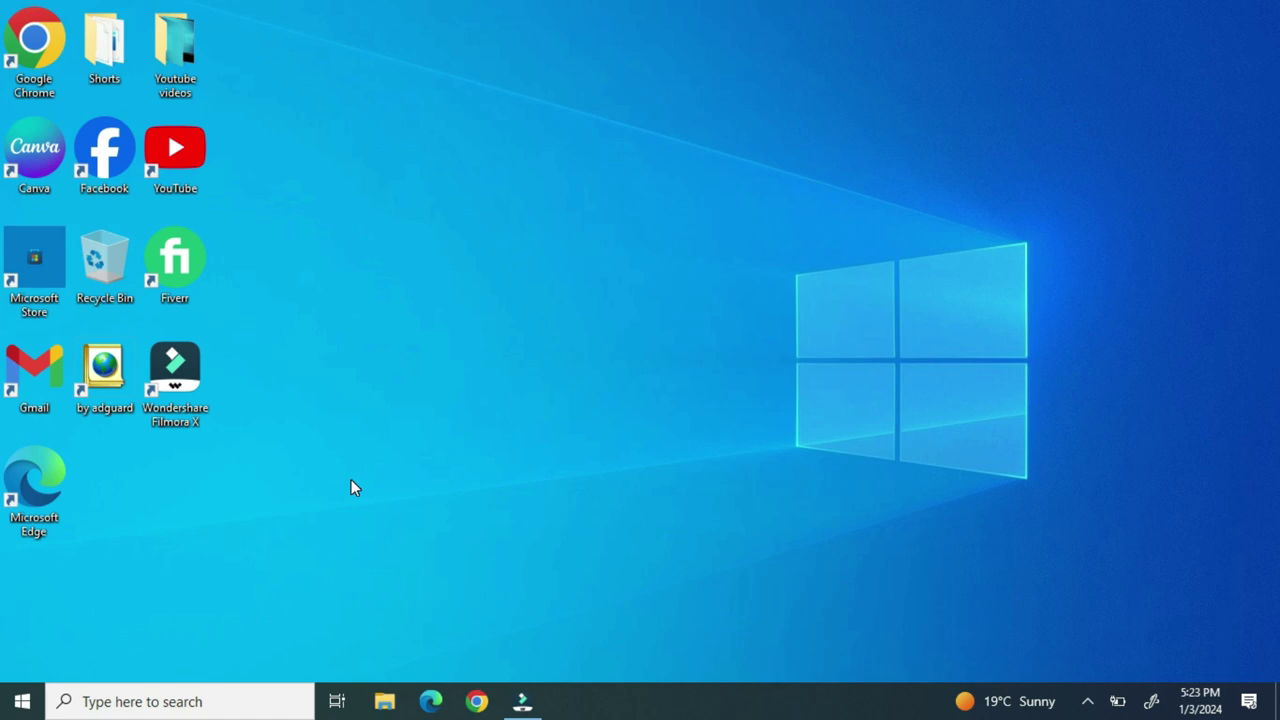
Switch to Filmora and add the Intro #01 clip to the timeline, keeping the project settings of 1920 x 1080 25fps
left_click(520, 704)
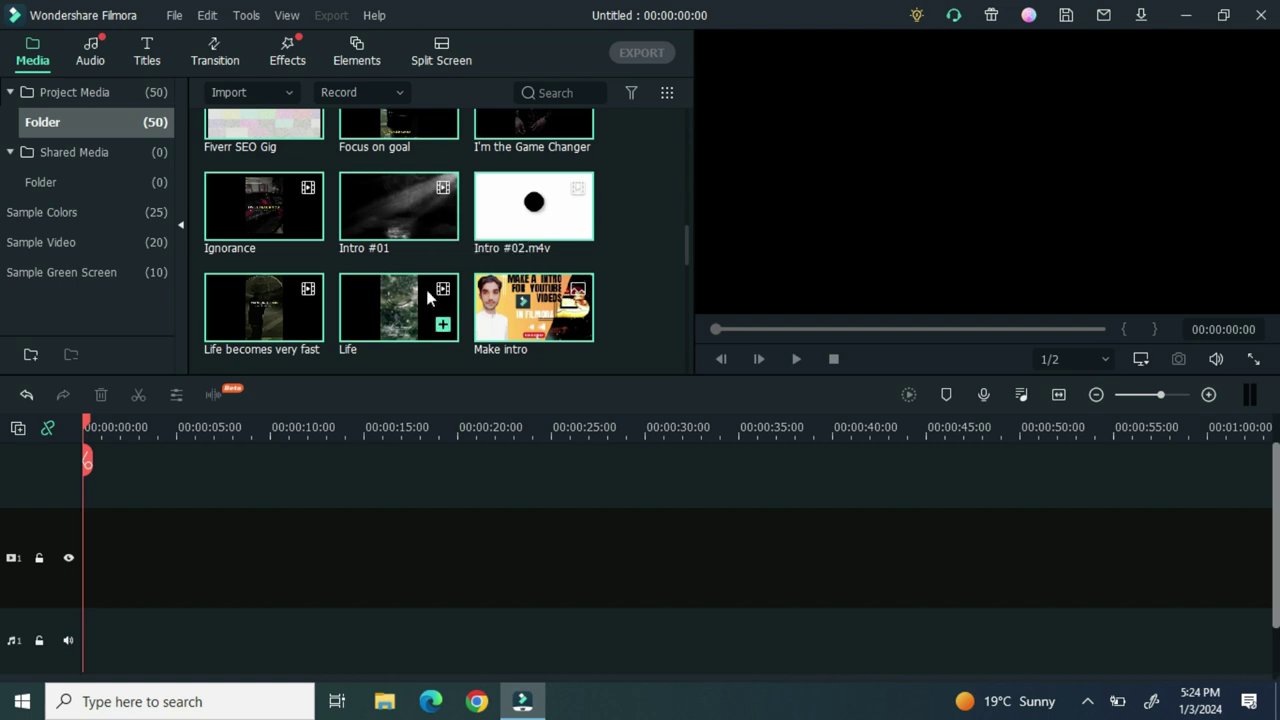
left_click(443, 223)
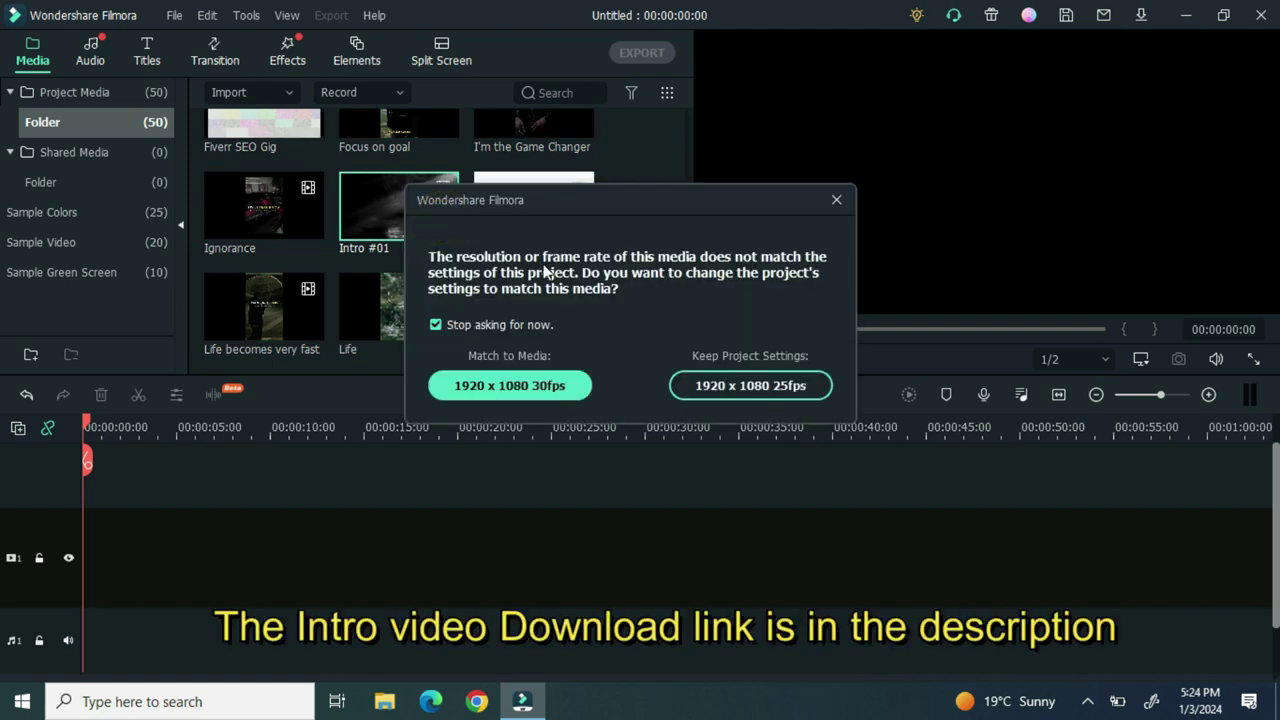
left_click(733, 386)
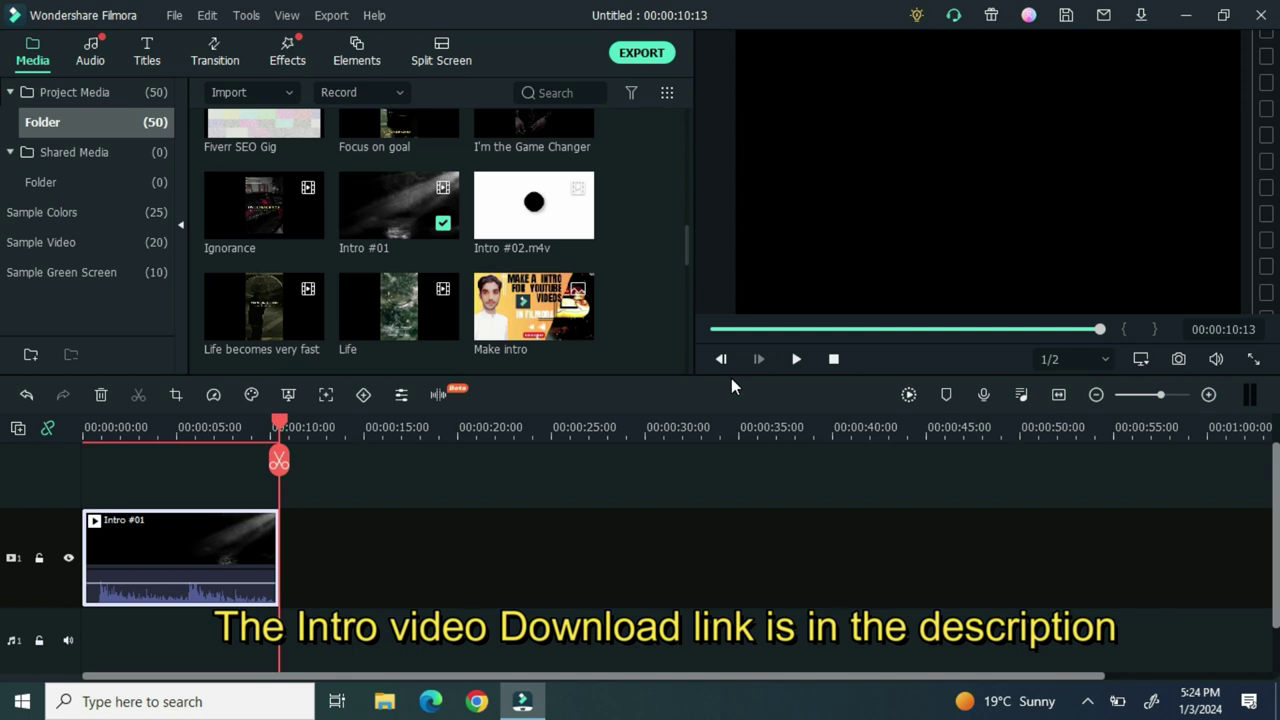
Add the Untitled design logo image from the project media to the timeline after the Intro #01 clip
left_click(686, 363)
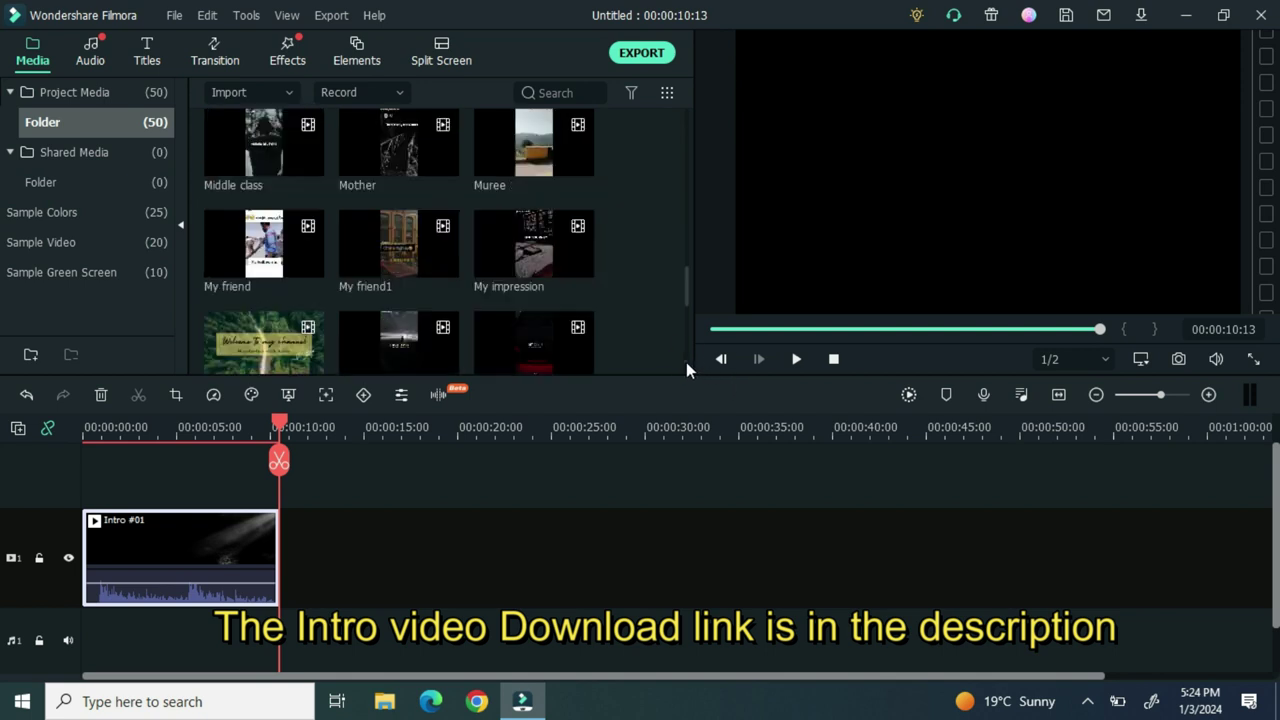
left_click(686, 363)
left_click(686, 362)
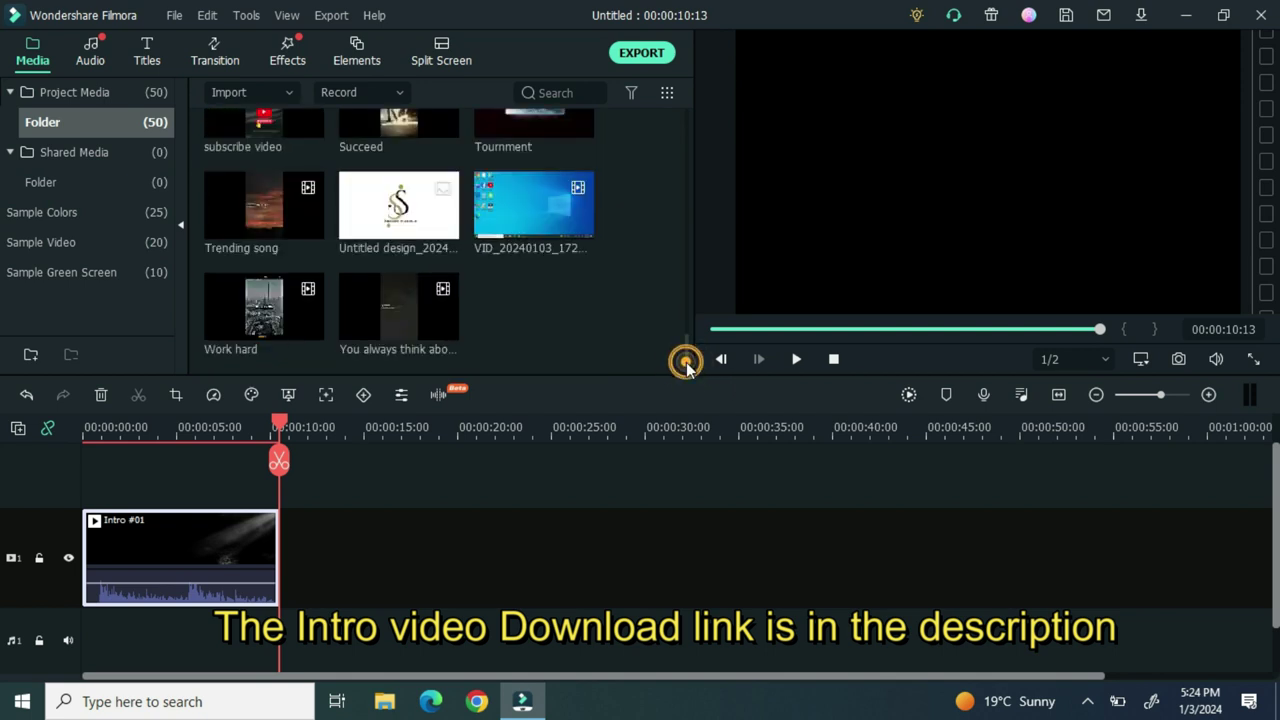
left_click(441, 227)
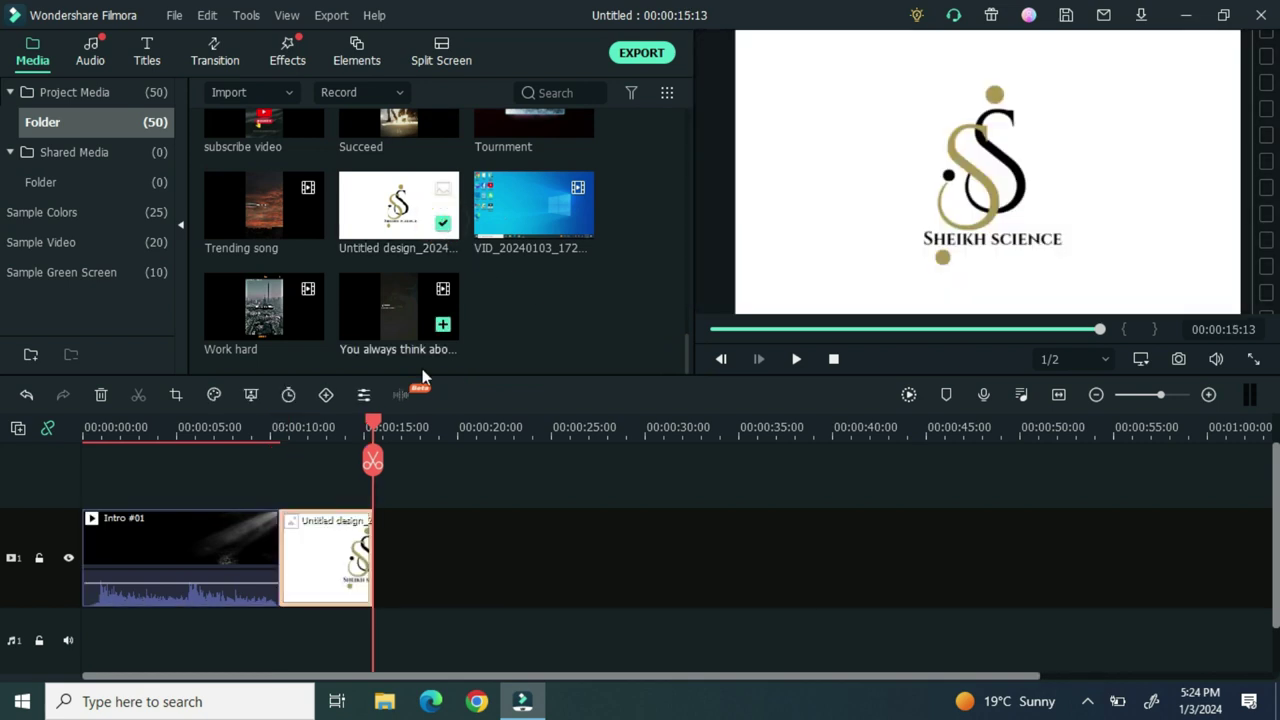
Stack the clips at the timeline start, with Intro #01 on video track 2 above the logo image on track 1
left_click_drag(330, 575, 406, 546)
left_click_drag(417, 621, 417, 621)
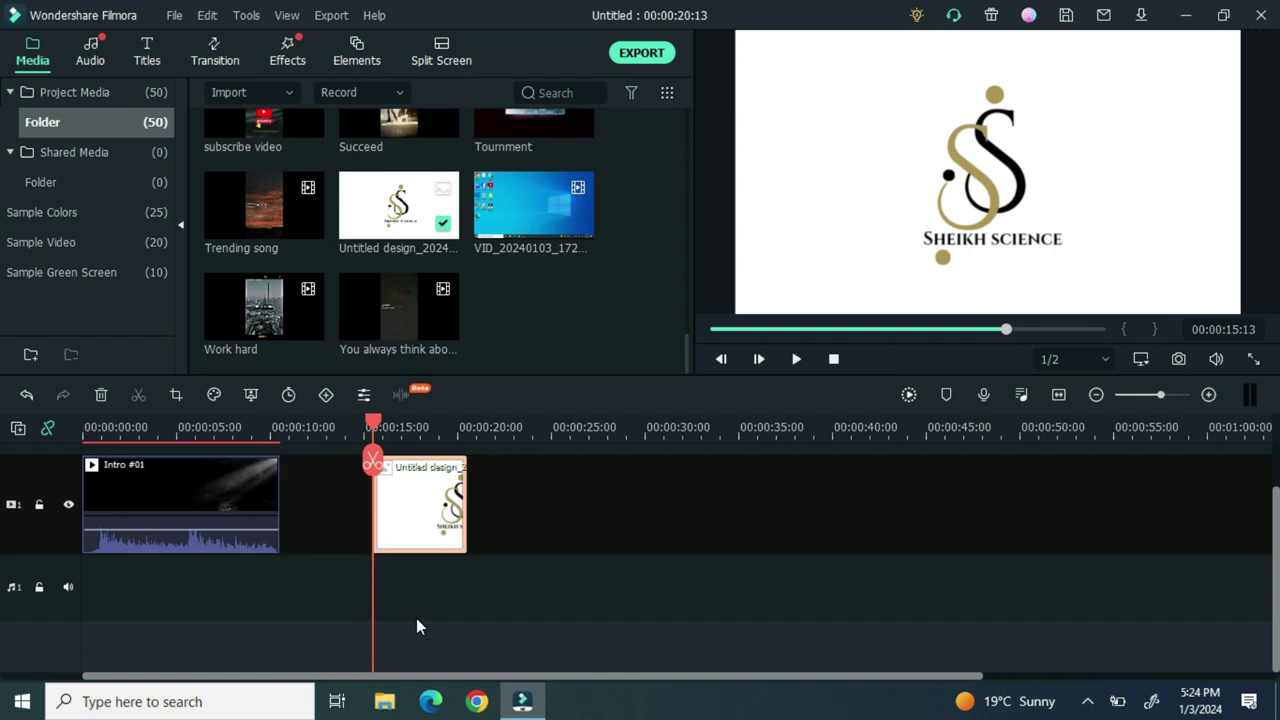
left_click(205, 500)
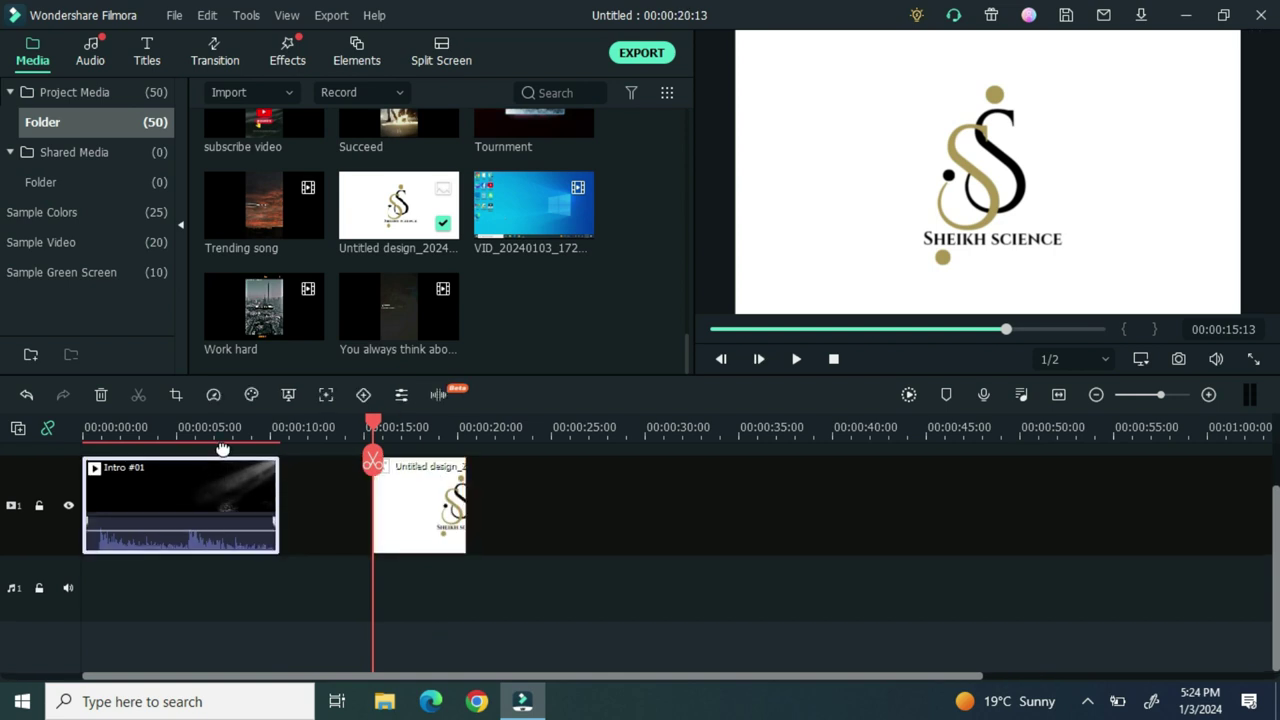
mouse_move(212, 466)
left_mouse_down()
mouse_move(195, 471)
mouse_move(200, 456)
left_mouse_up()
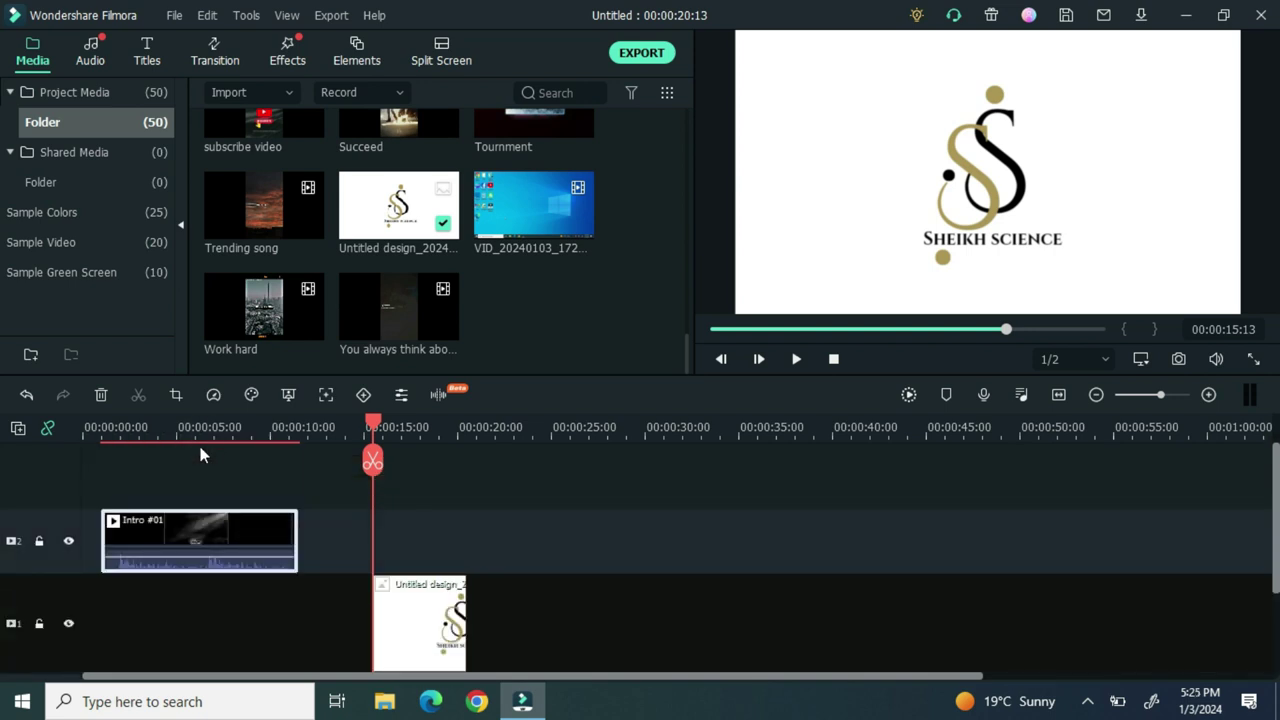
left_click_drag(409, 609, 130, 628)
left_click_drag(166, 531, 126, 537)
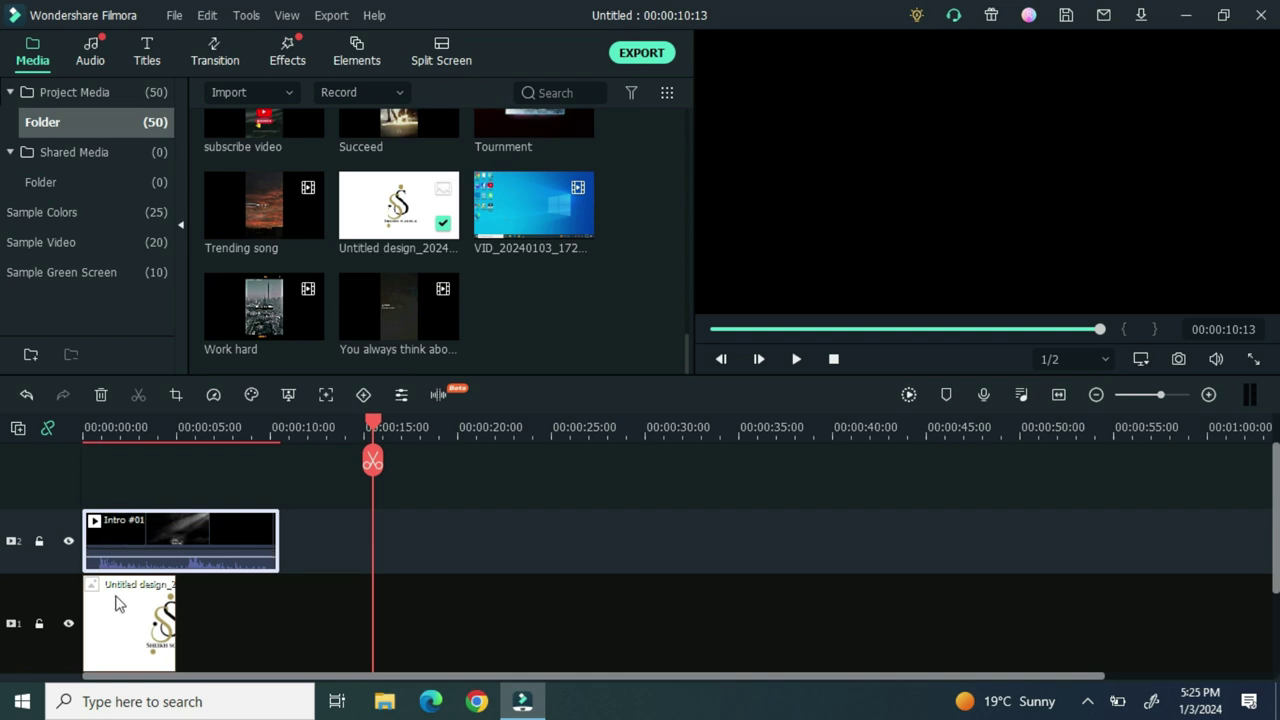
Extend the logo image on track 1 to end together with the Intro #01 clip
double_click(165, 625)
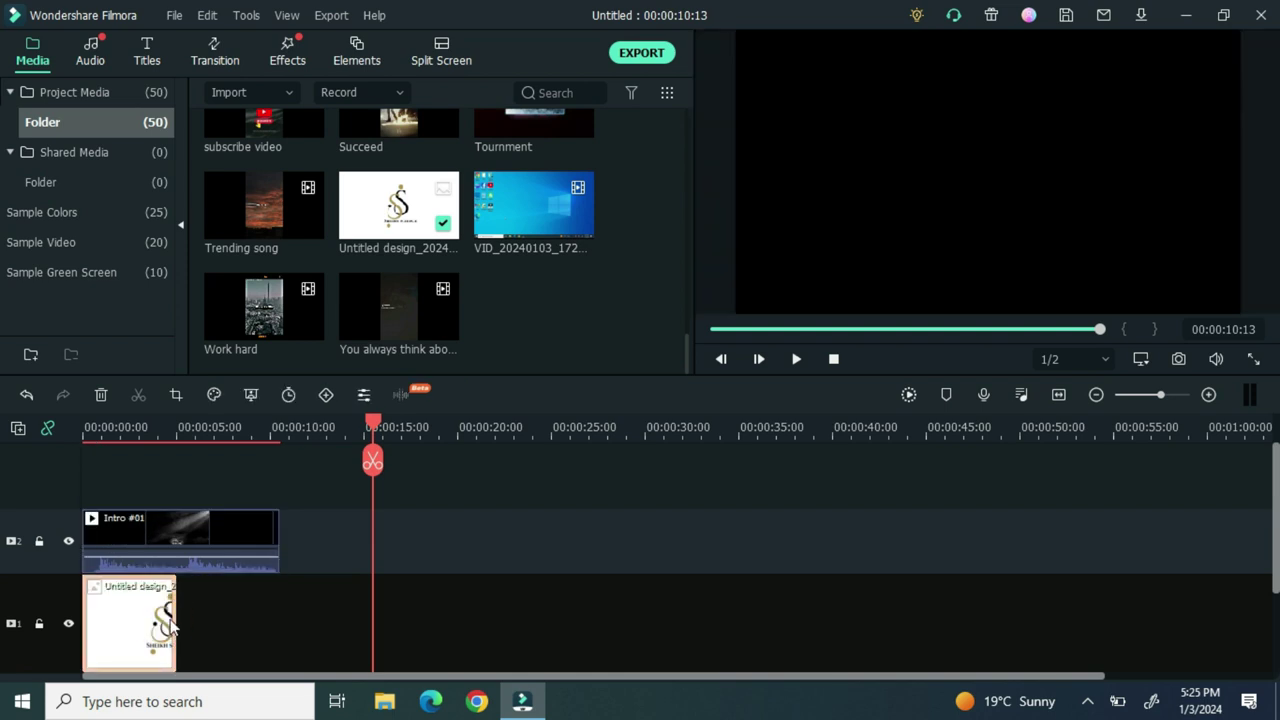
left_click_drag(170, 612, 274, 611)
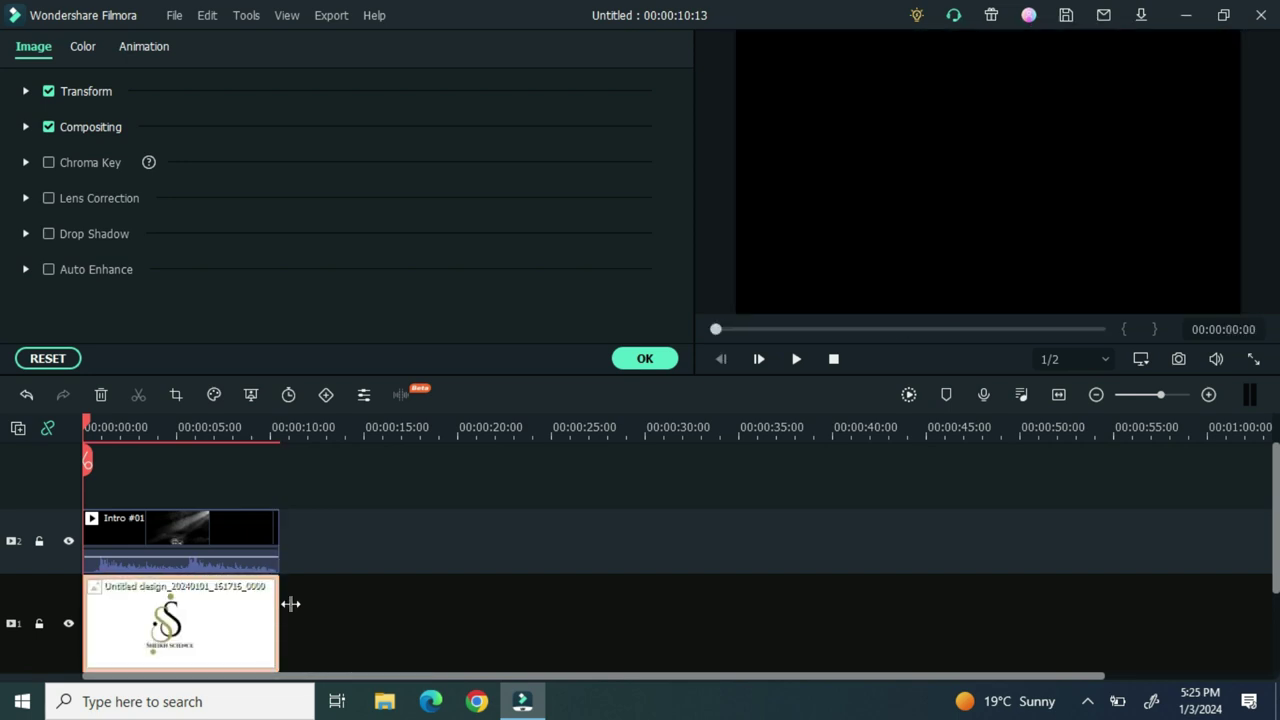
left_click(650, 358)
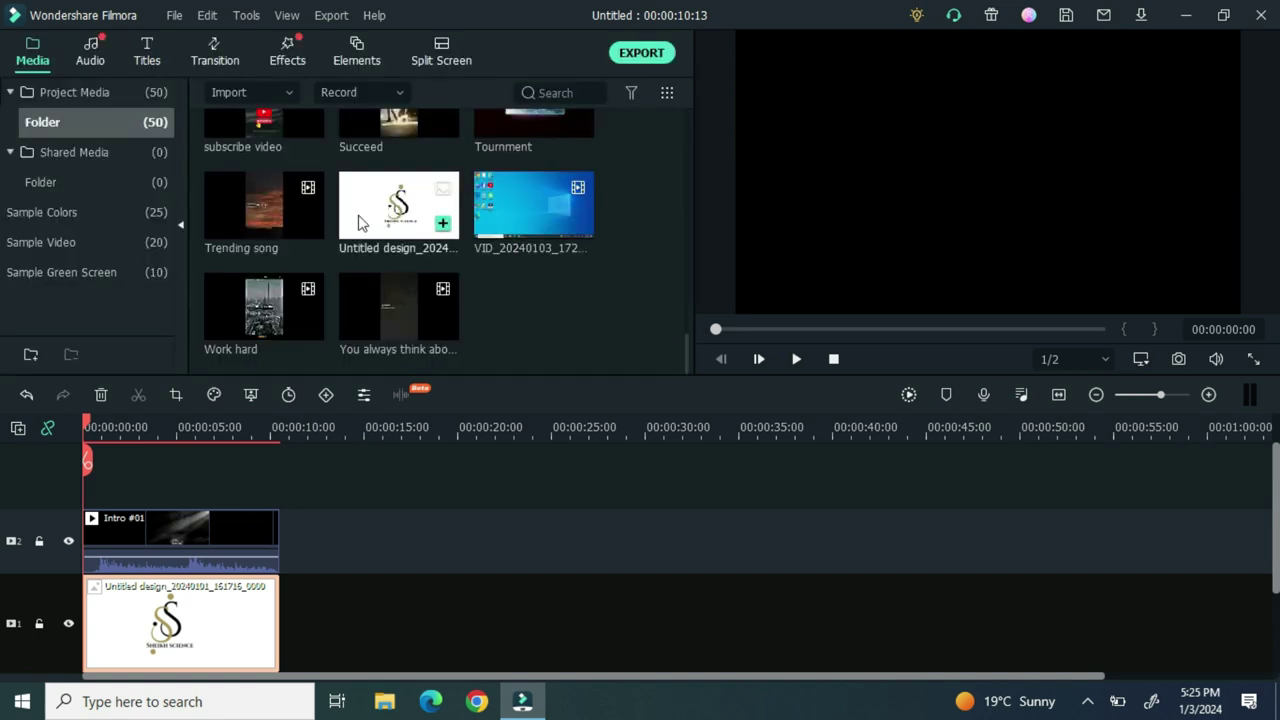
Add a Default Title on video track 3 at the timeline start and extend it to the end of Intro #01
left_click(143, 57)
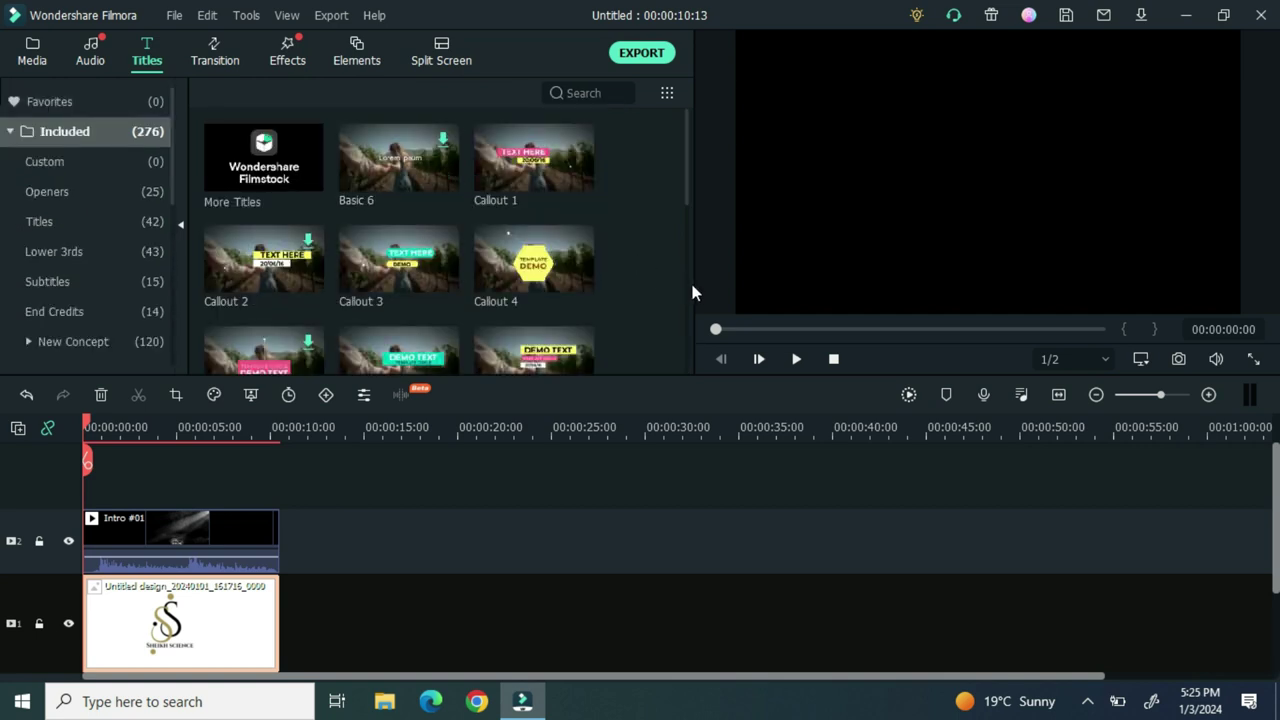
scroll(685, 290, "down", 3)
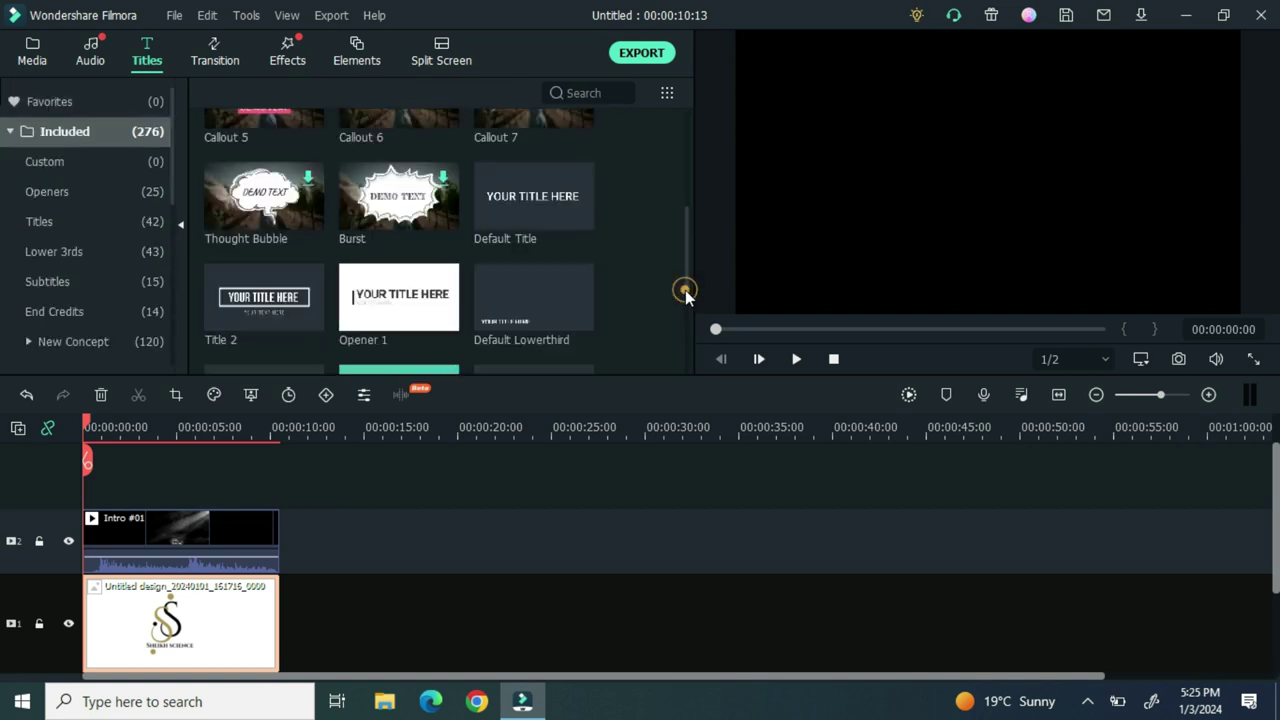
left_click(578, 216)
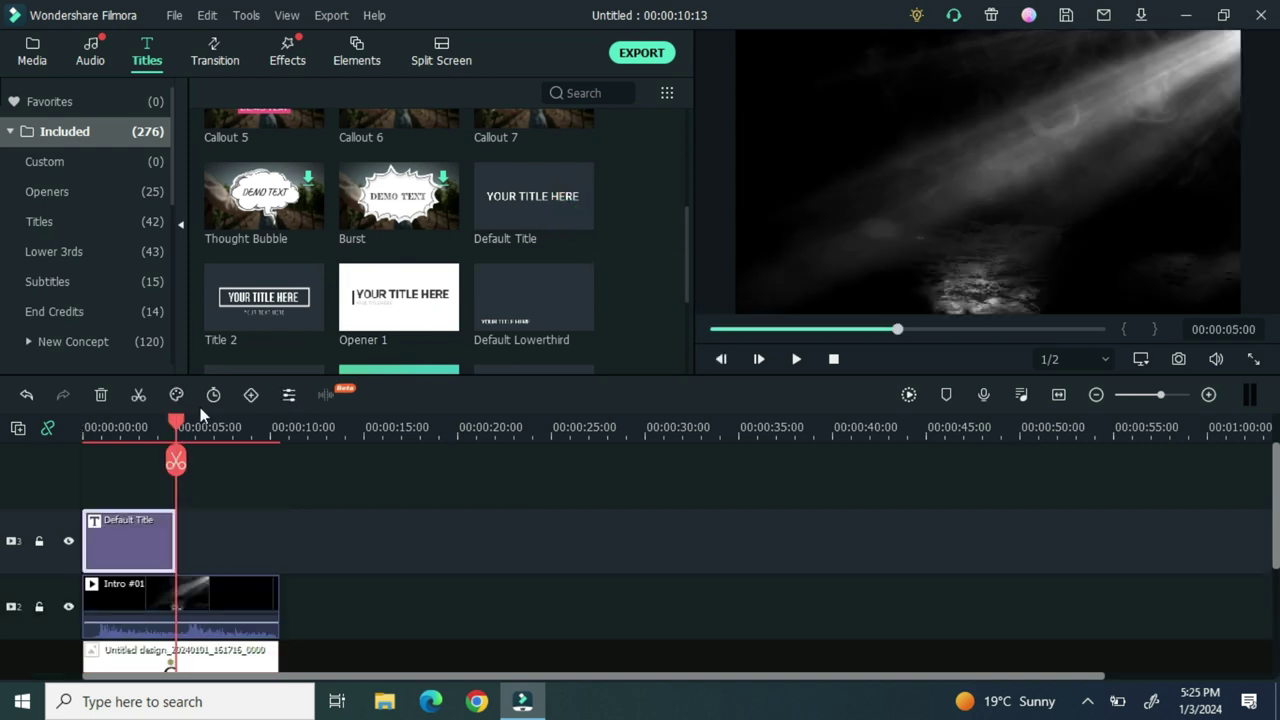
left_click_drag(177, 419, 84, 421)
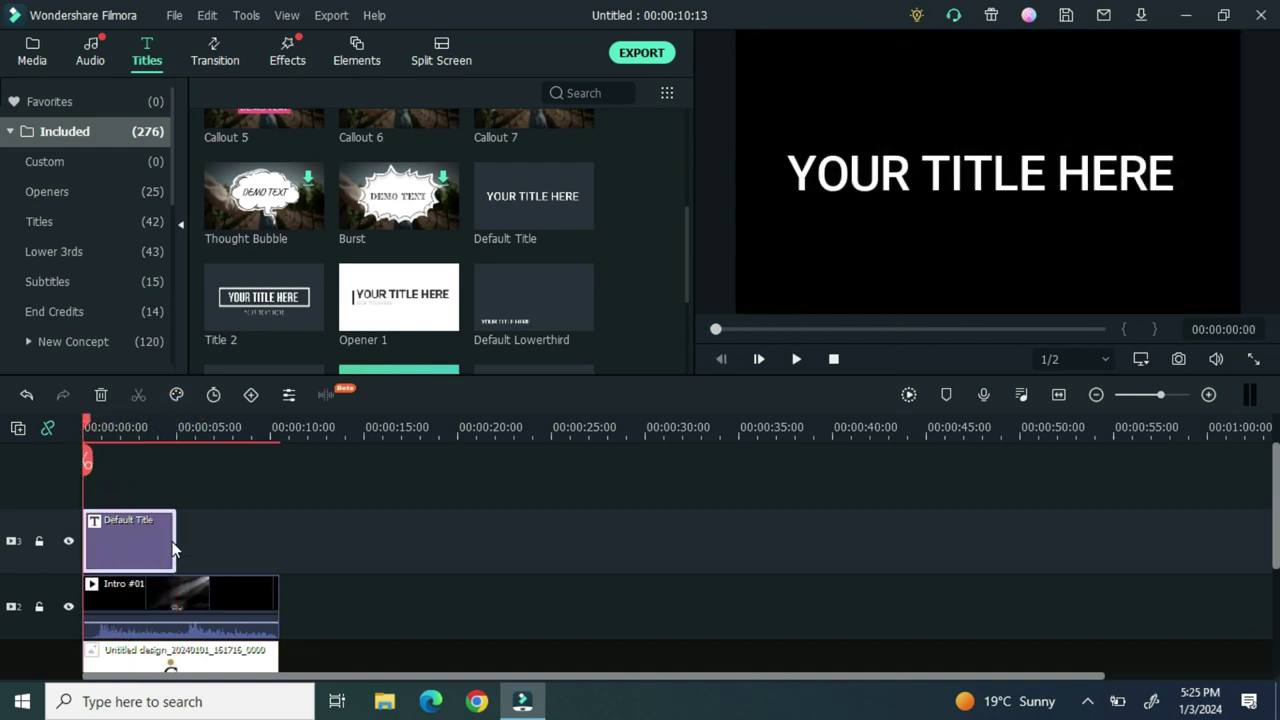
left_click_drag(175, 538, 278, 536)
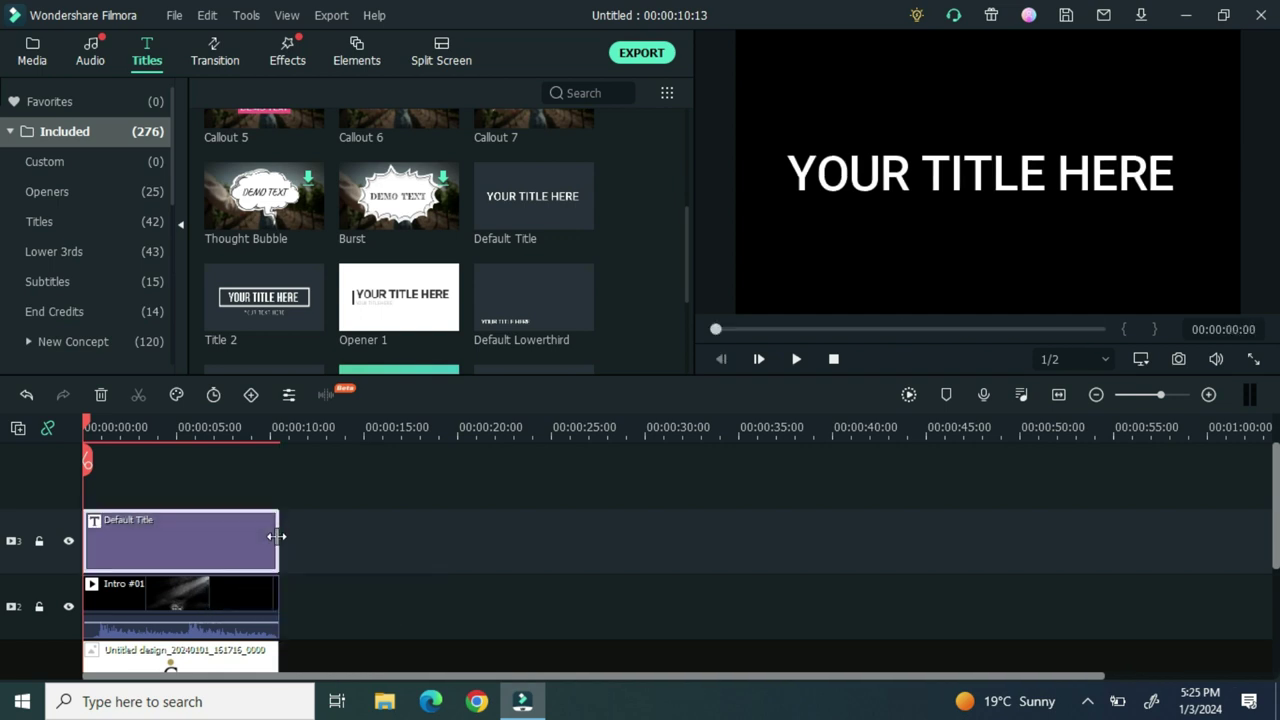
Replace the default title's placeholder text with "Sheikh science"
double_click(193, 526)
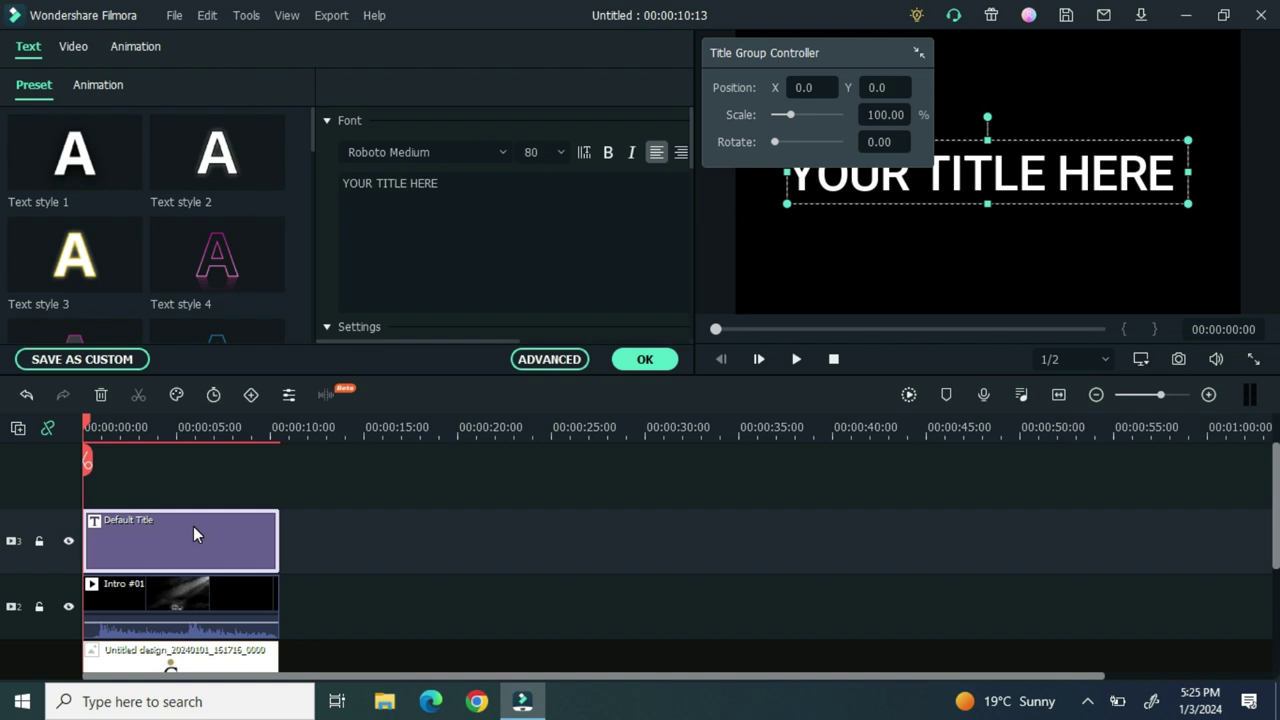
left_click(463, 232)
key("BackSpace")
key("BackSpace")
key("BackSpace")
key("BackSpace")
key("BackSpace")
key("BackSpace")
key("BackSpace")
key("BackSpace")
key("BackSpace")
key("BackSpace")
key("BackSpace")
key("BackSpace")
key("BackSpace")
key("BackSpace")
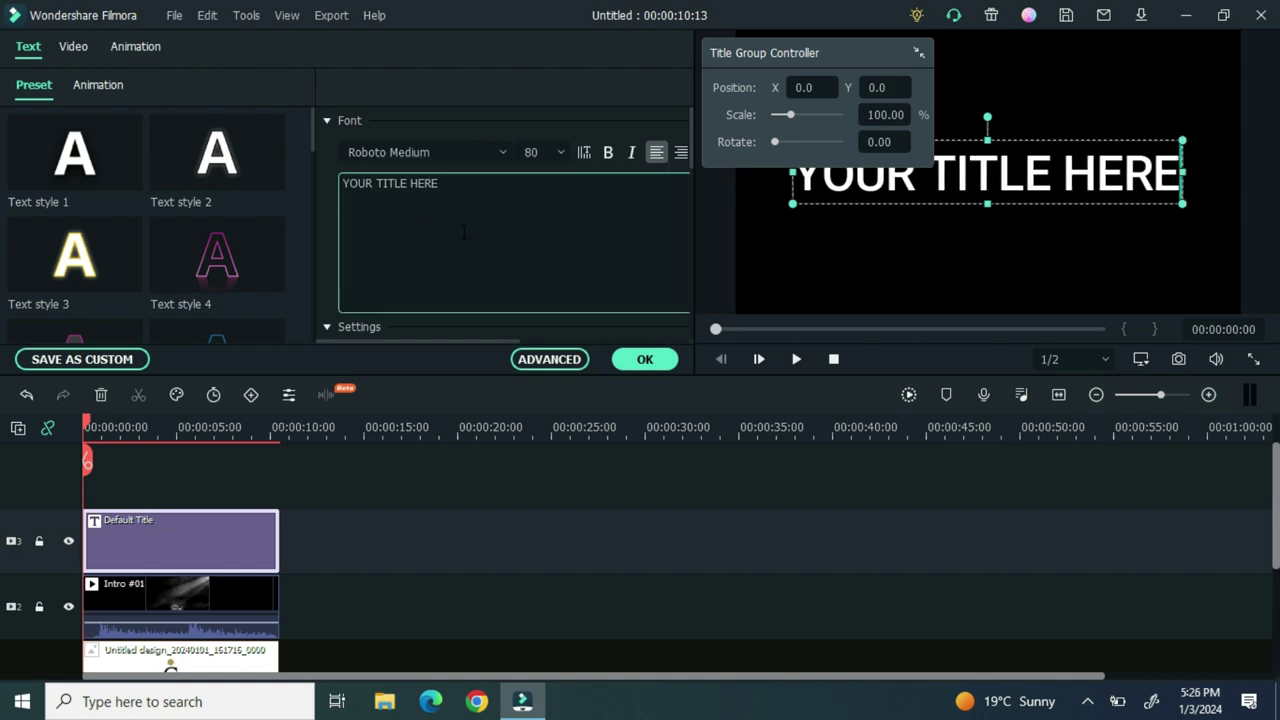
key("BackSpace")
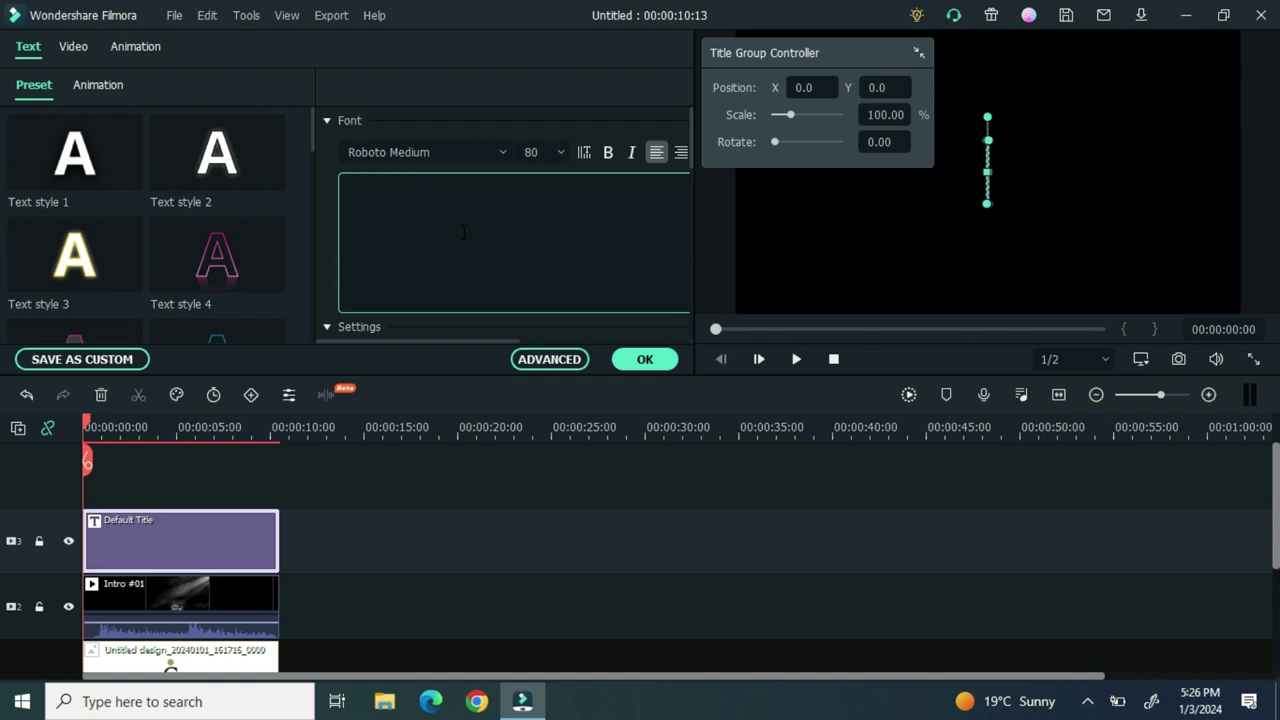
type("Sh")
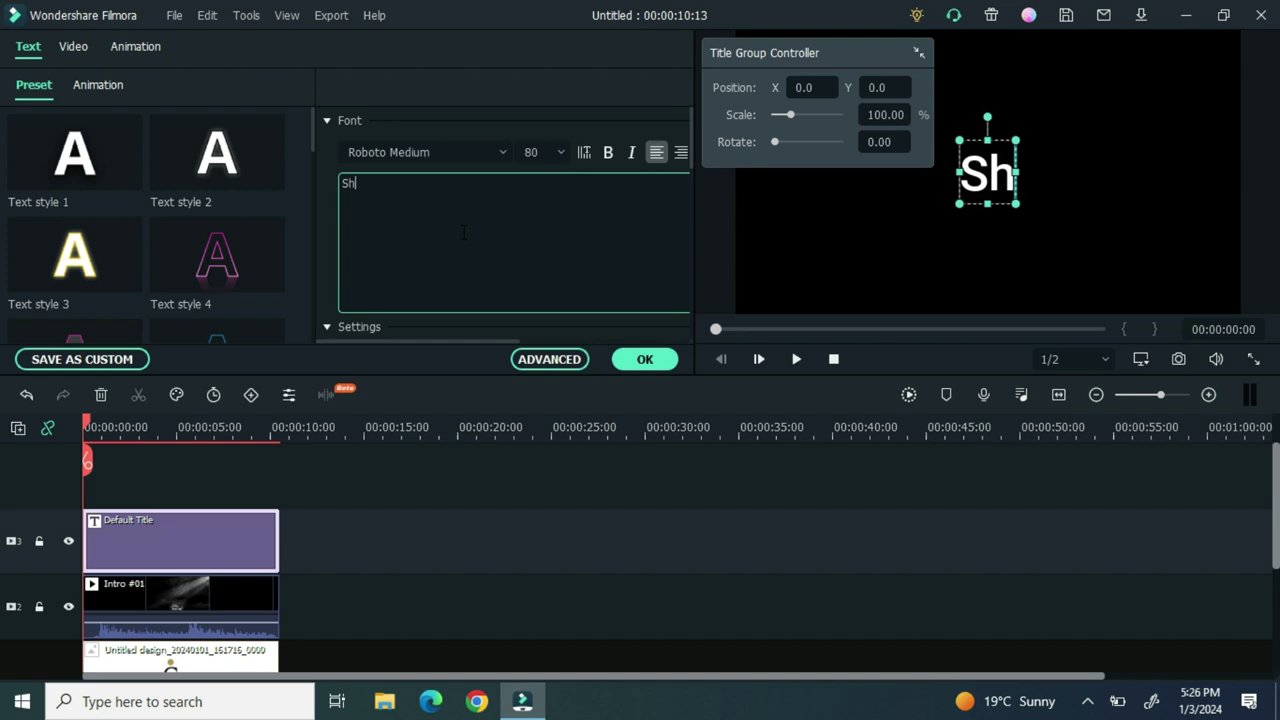
type("eikh scienv")
key("BackSpace")
type("ce")
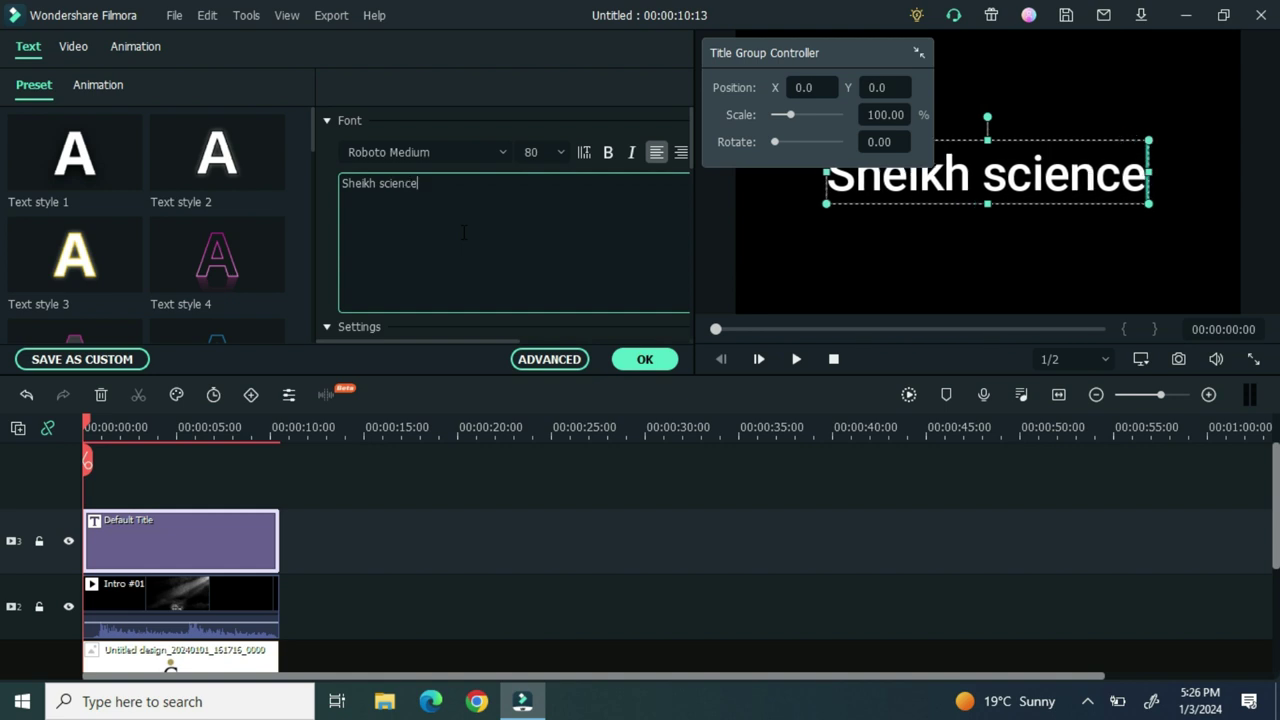
Reduce the title's font size to 44
left_click(563, 153)
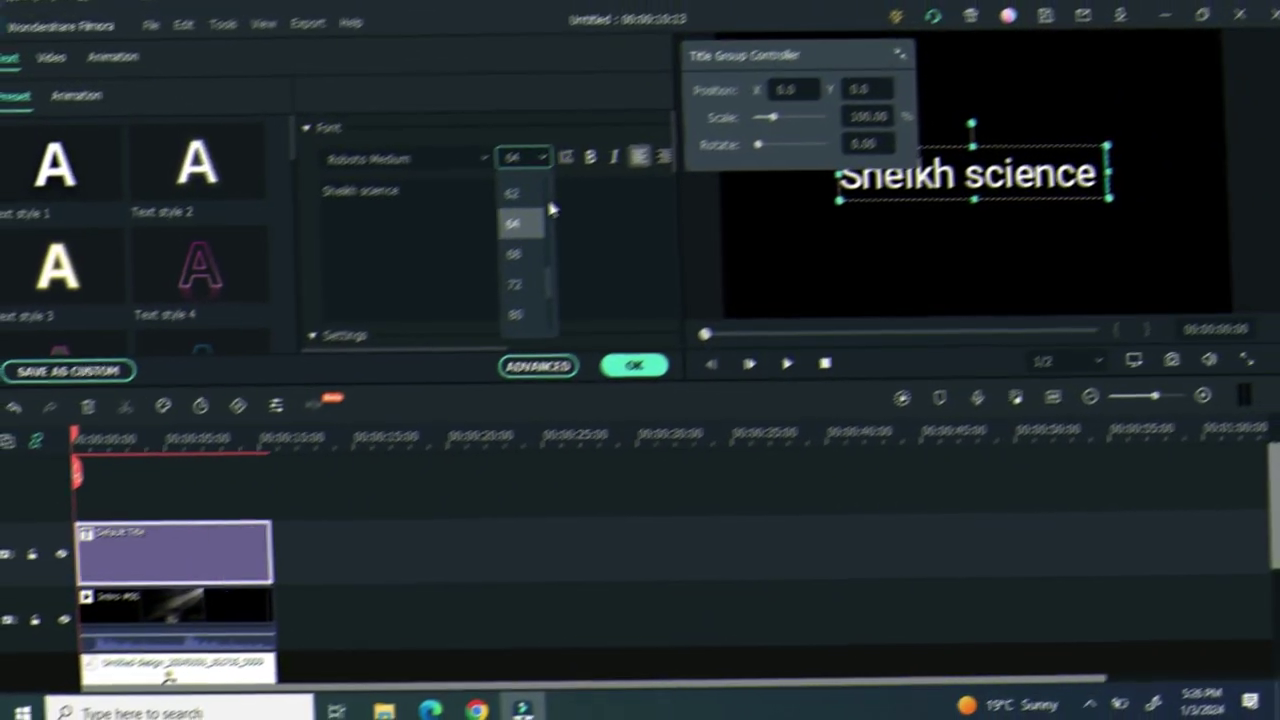
left_click(561, 195)
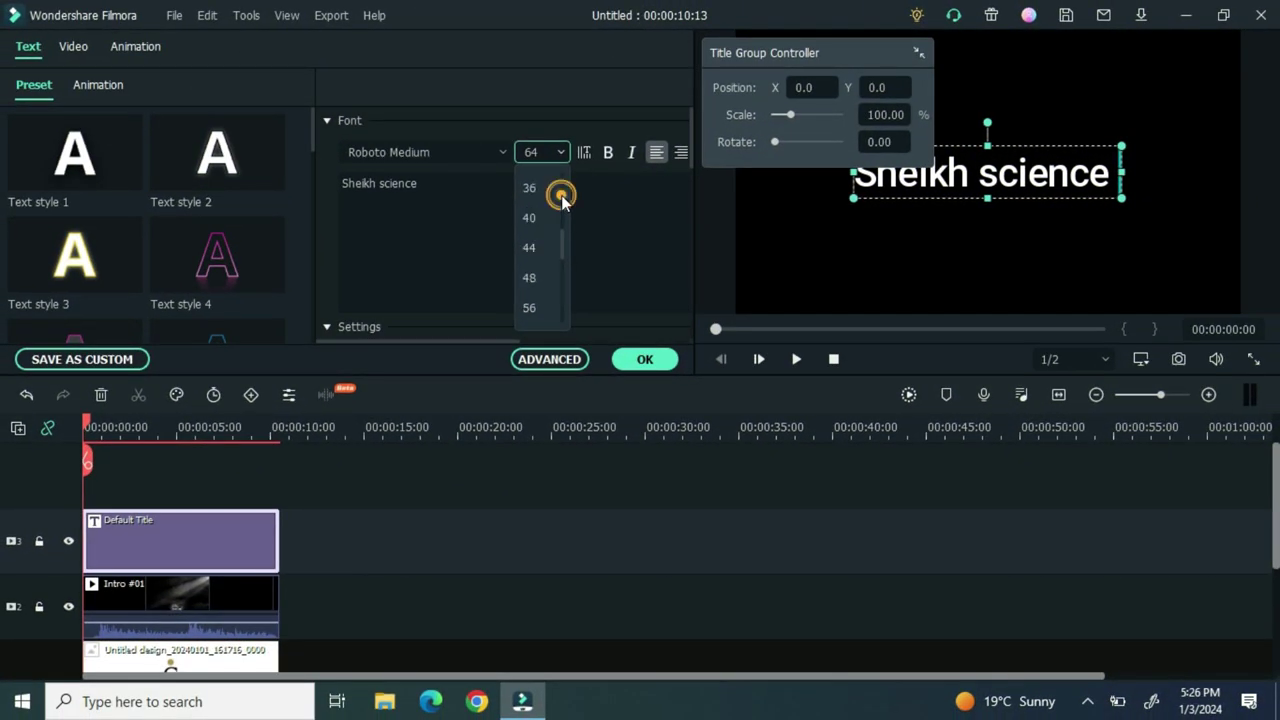
left_click(540, 248)
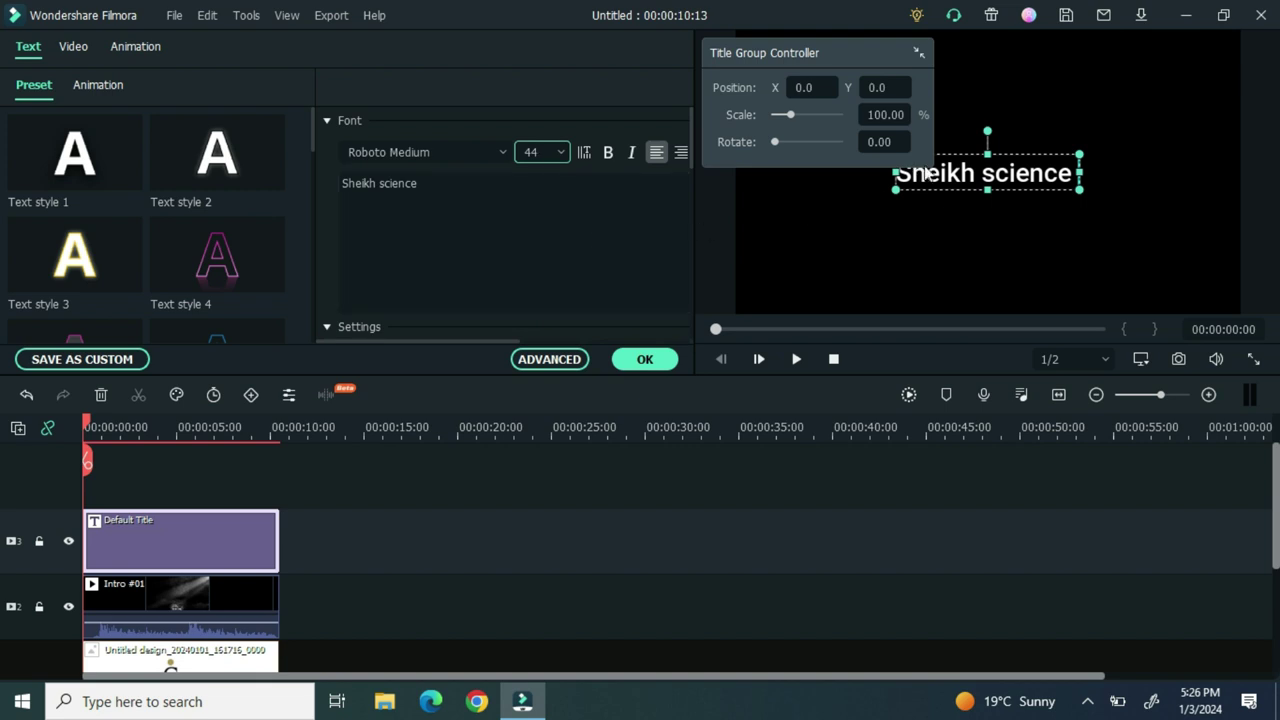
Move the "Sheikh science" title from the centre to the lower-left area of the video frame
double_click(977, 173)
key("Right")
key("Right")
key("Right")
key("Right")
key("Right")
key("Right")
key("shift+Left")
key("shift+Left")
key("shift+Left")
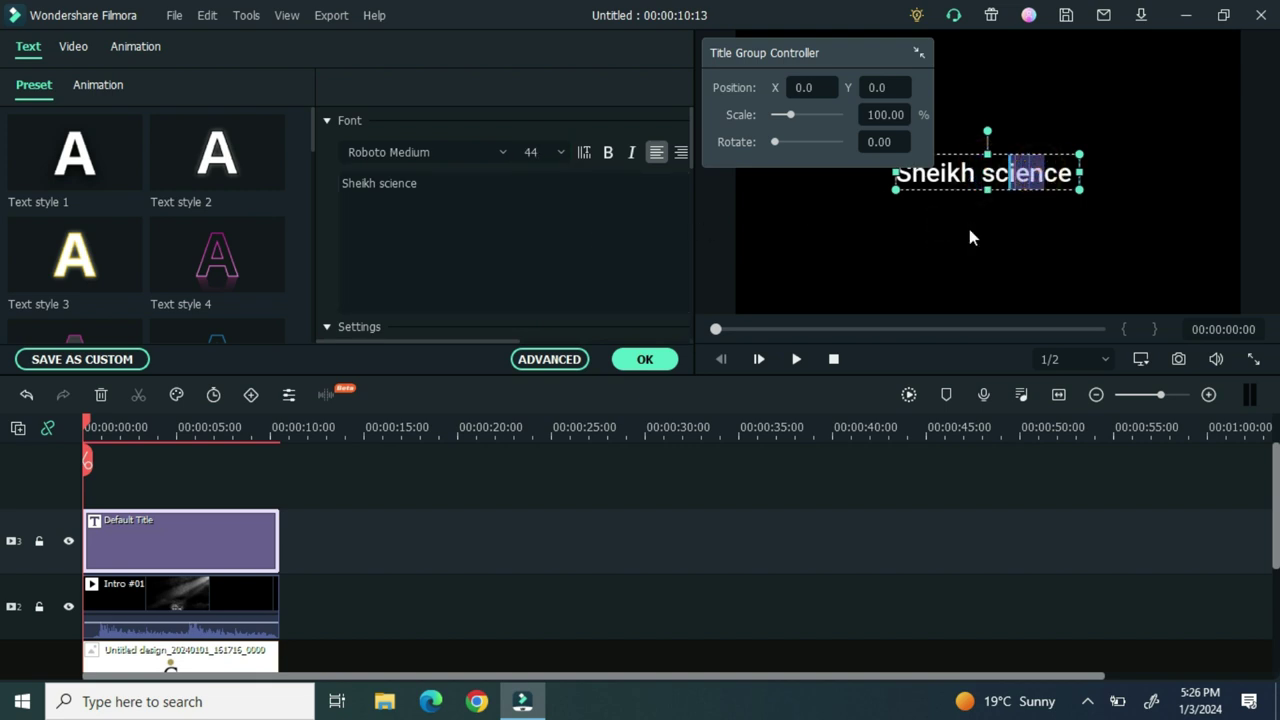
left_click(1157, 145)
left_click(966, 162)
left_click_drag(977, 176, 898, 252)
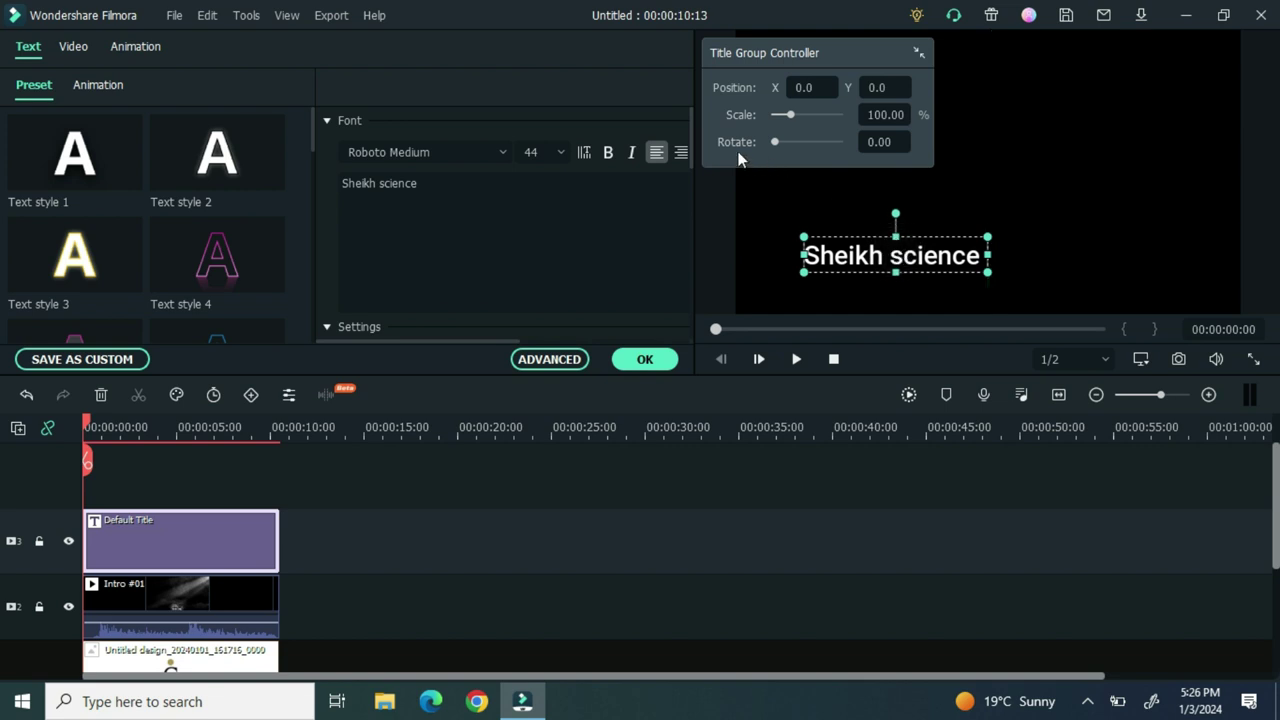
Set the title's font to Sitka Small Bold and apply the Text style 2 preset
left_click(450, 202)
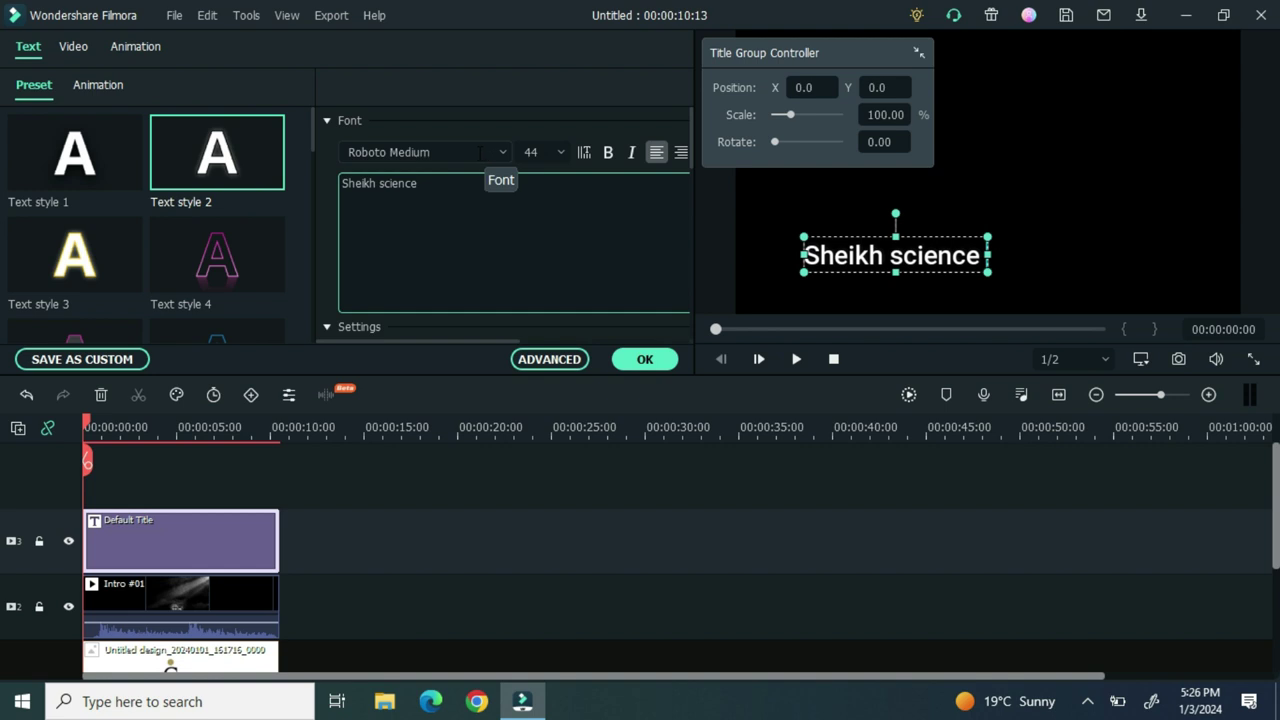
left_click(451, 151)
key("BackSpace")
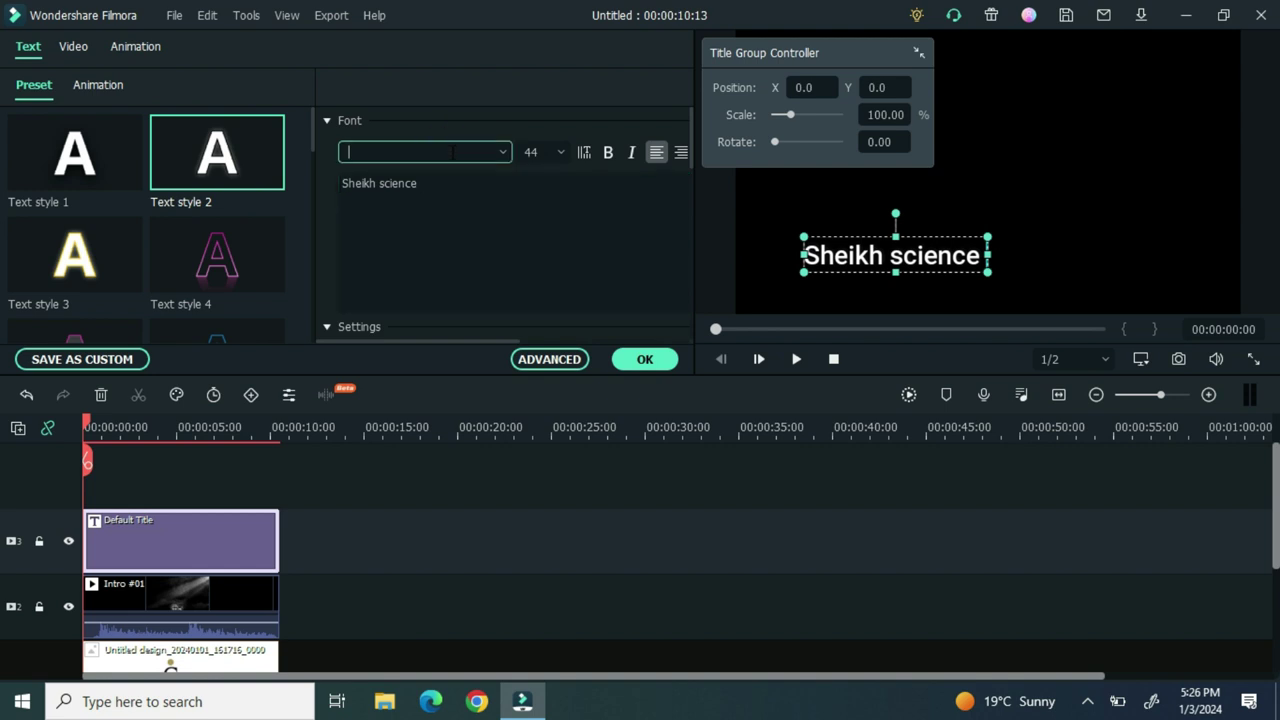
type("S")
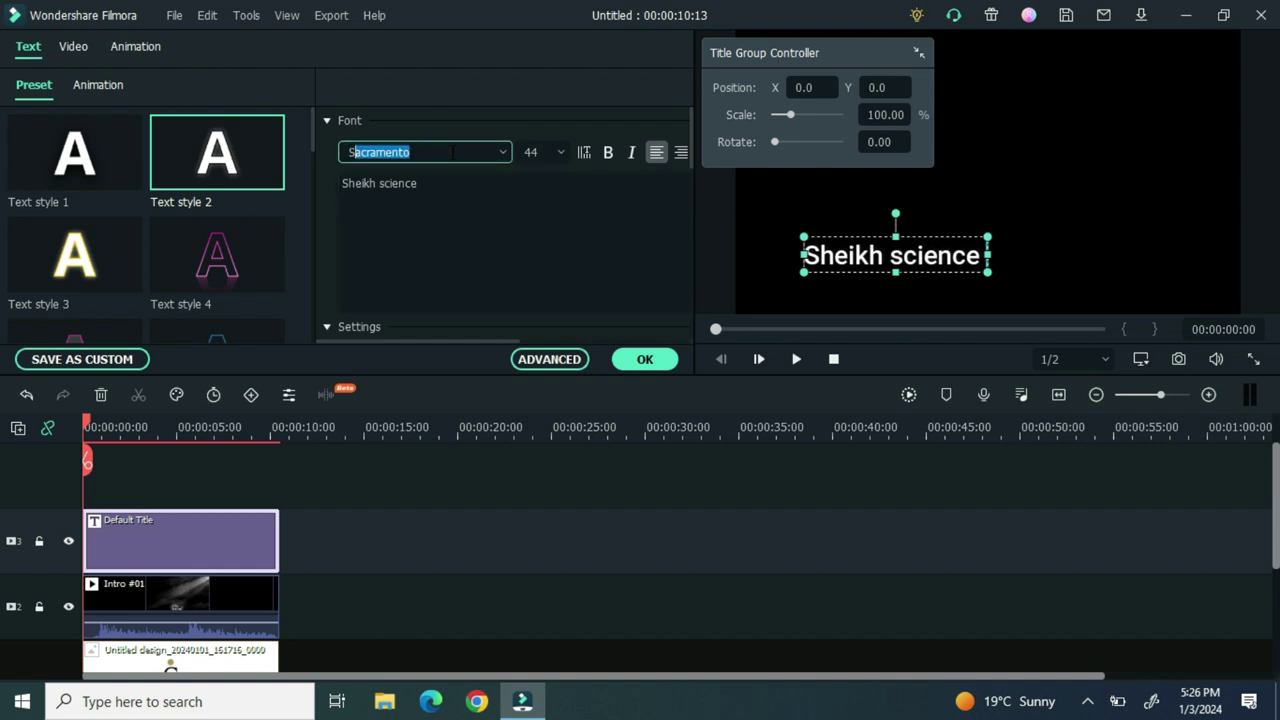
type("itka Small B")
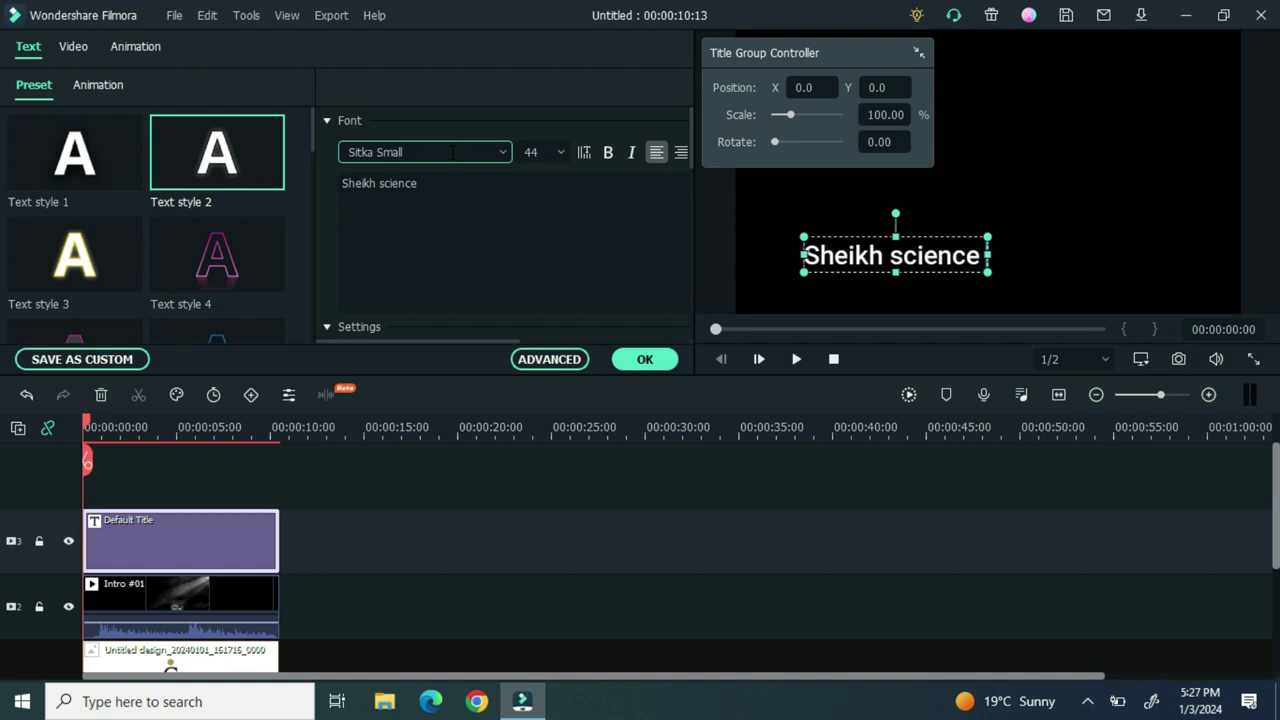
type("old")
left_click(423, 196)
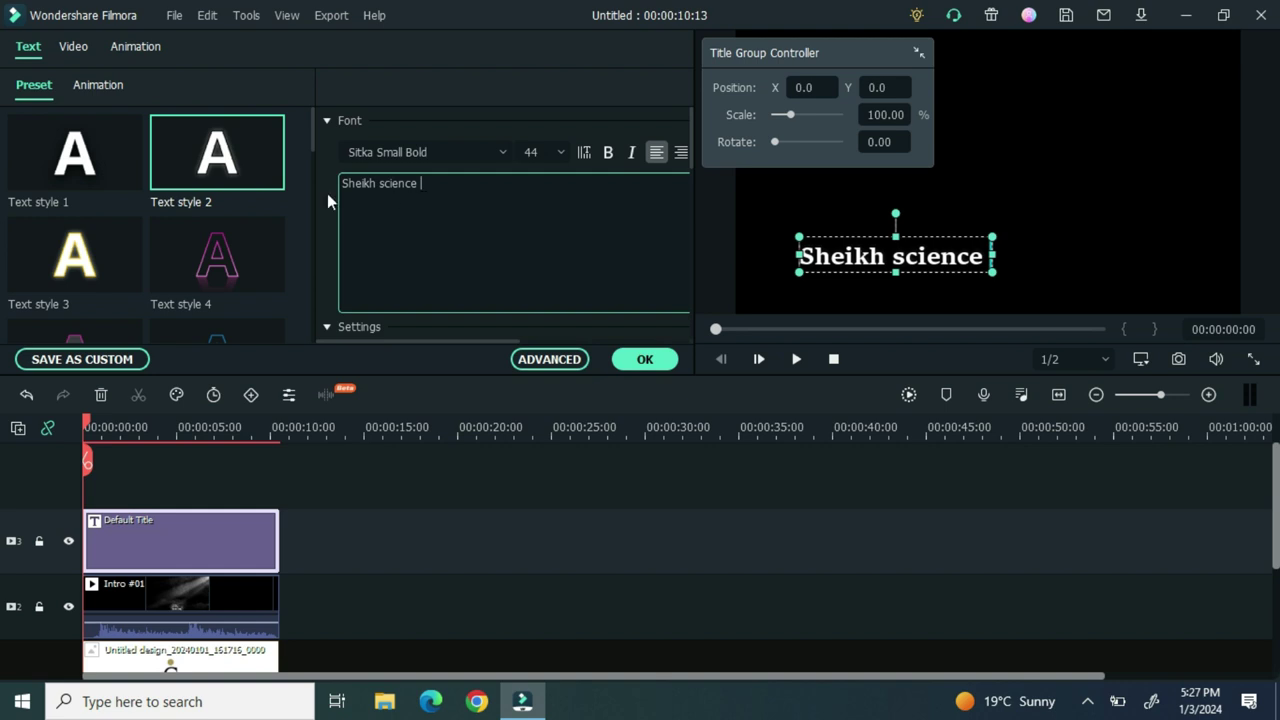
left_click(220, 158)
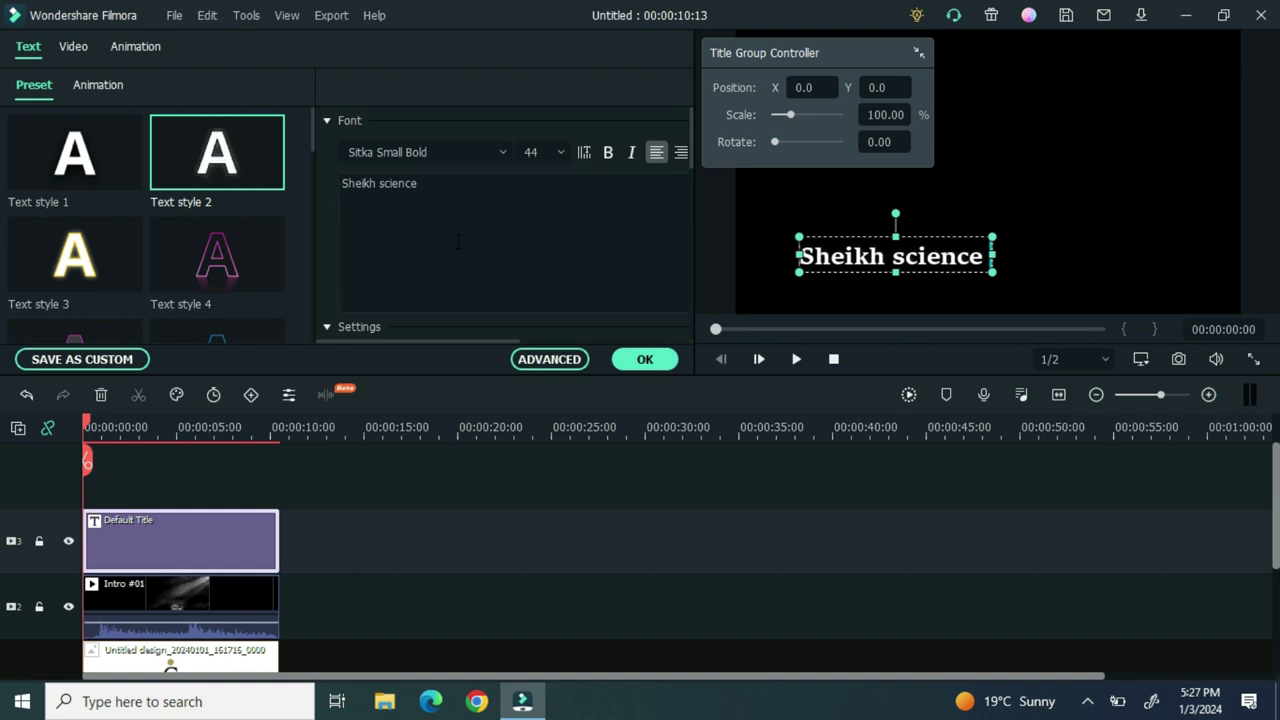
left_click(453, 207)
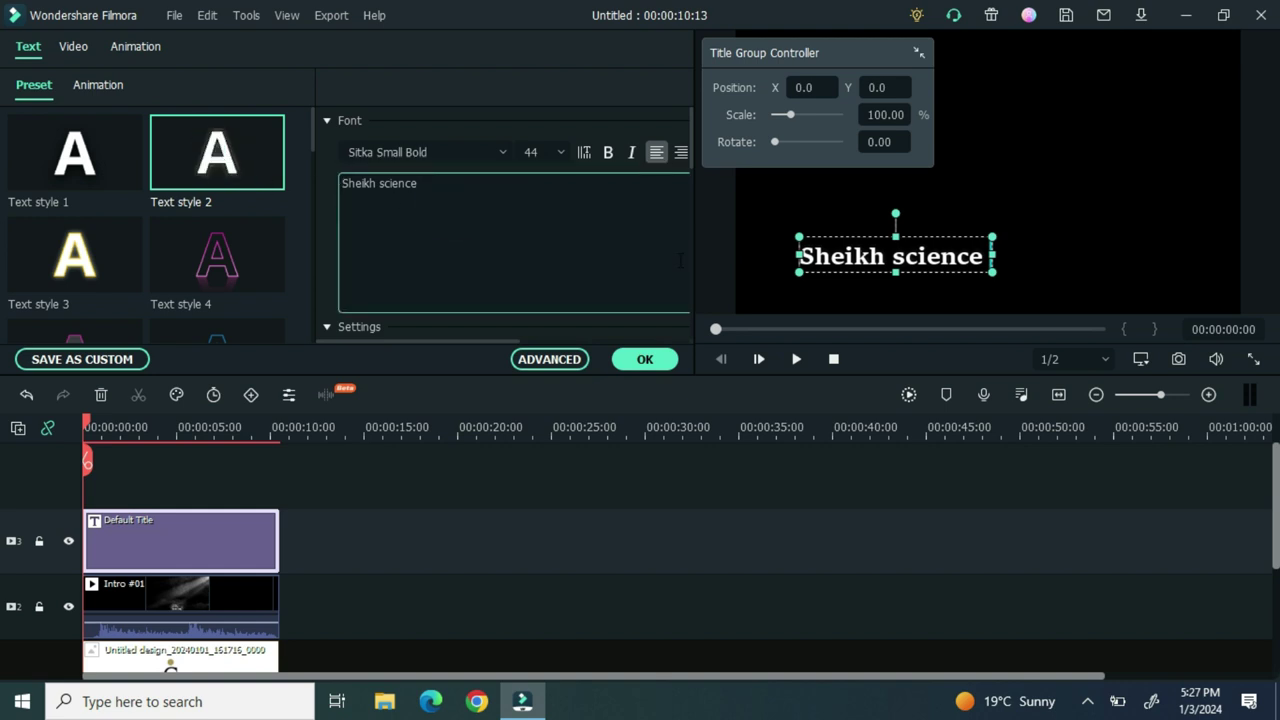
Accept the title settings and reorder the tracks so Intro #01 sits above the title clip, both starting at 00:00:00:00
left_click(655, 360)
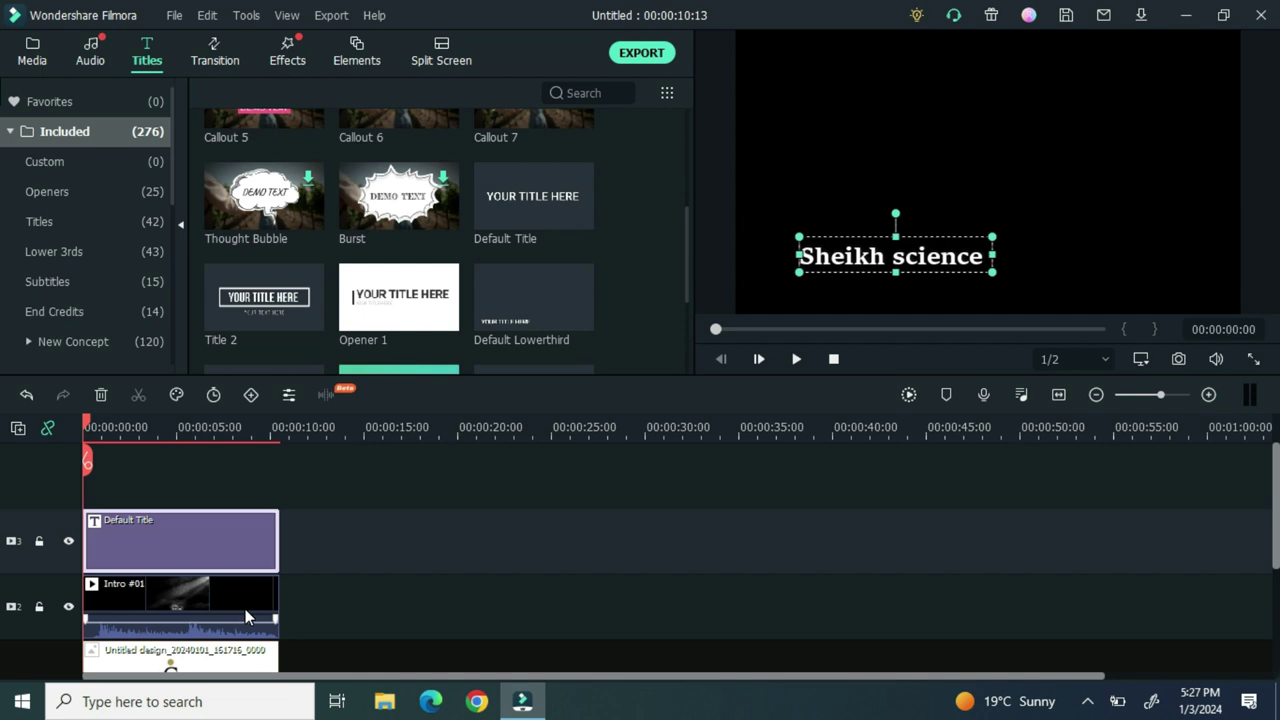
left_click_drag(245, 609, 361, 529)
left_click(172, 536)
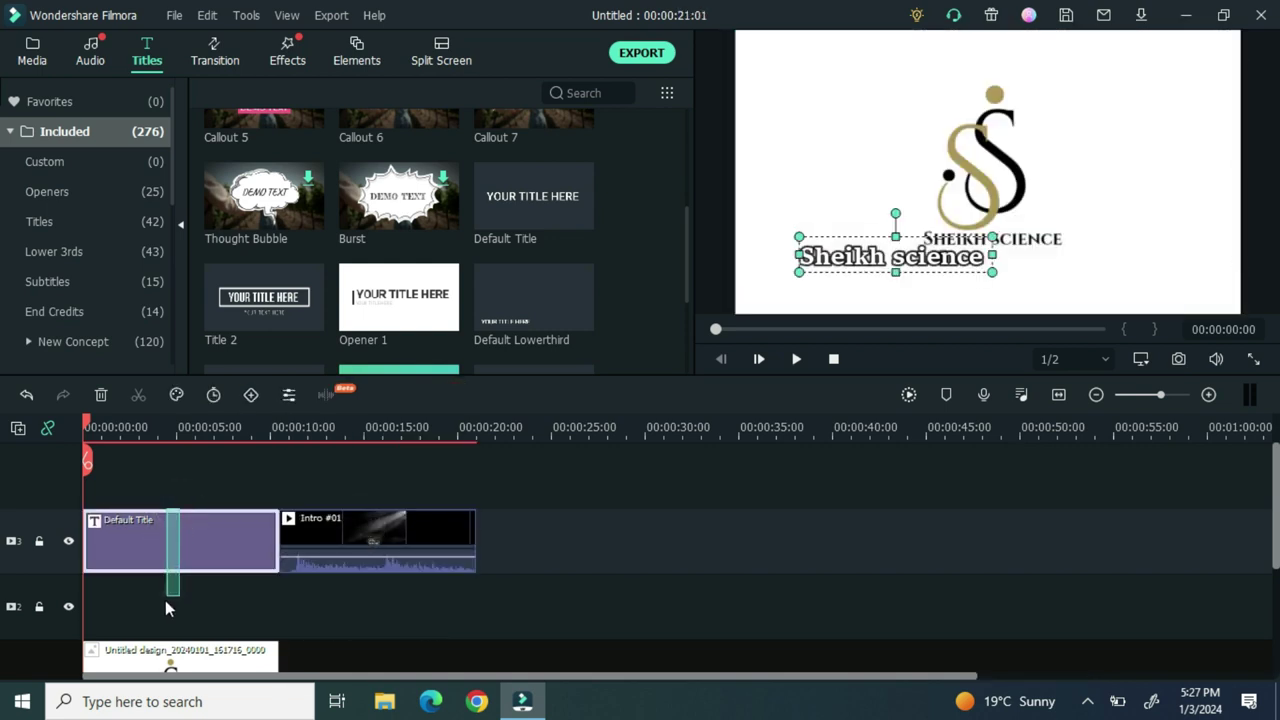
left_click(167, 535)
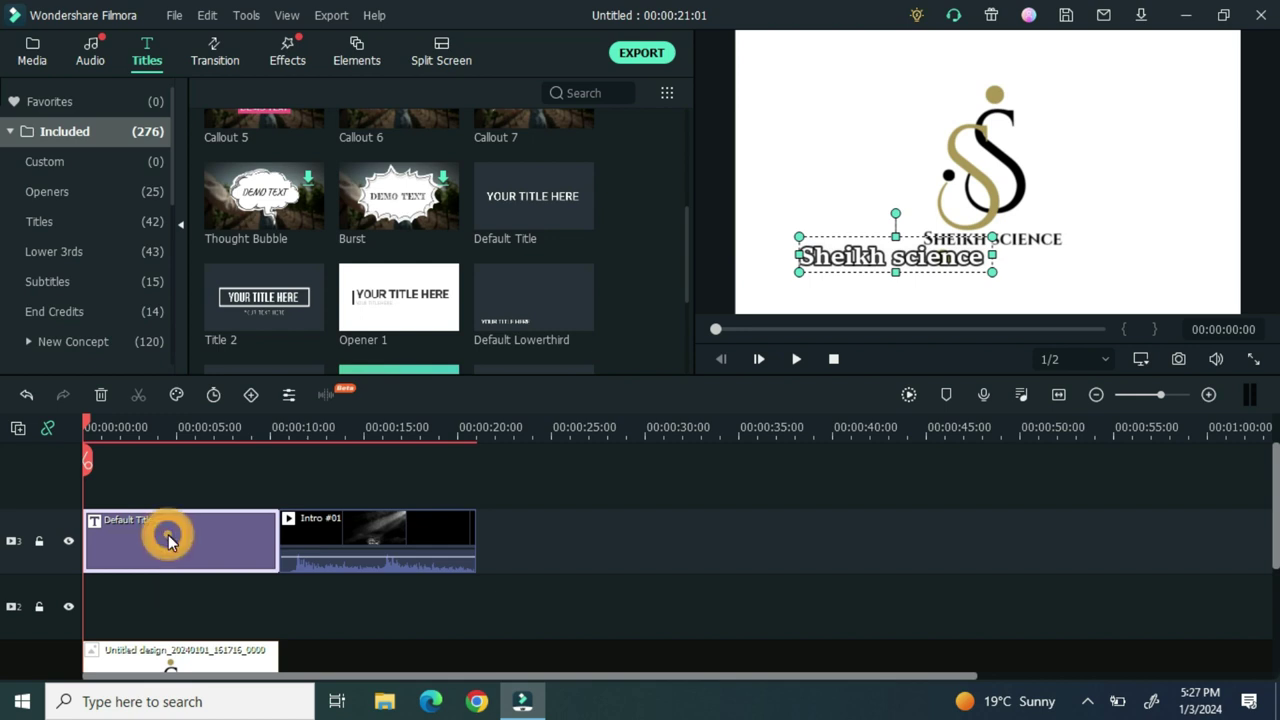
left_click_drag(160, 532, 160, 578)
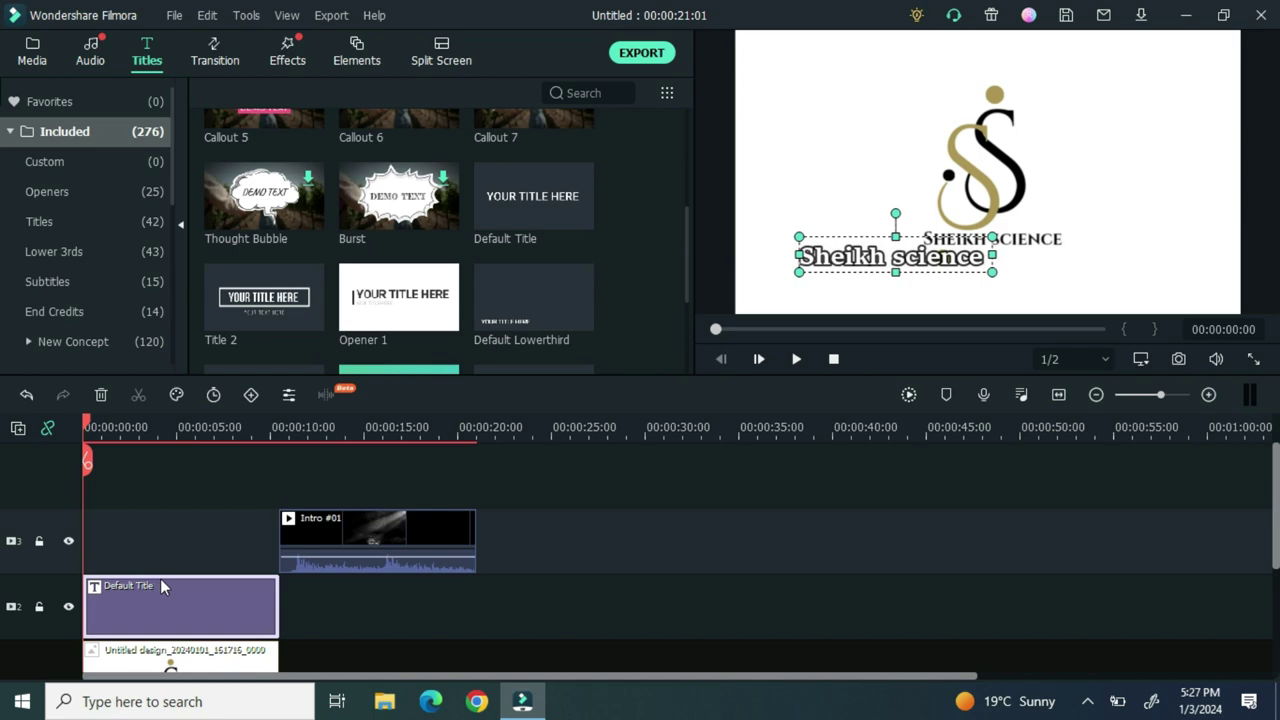
left_click_drag(315, 543, 125, 538)
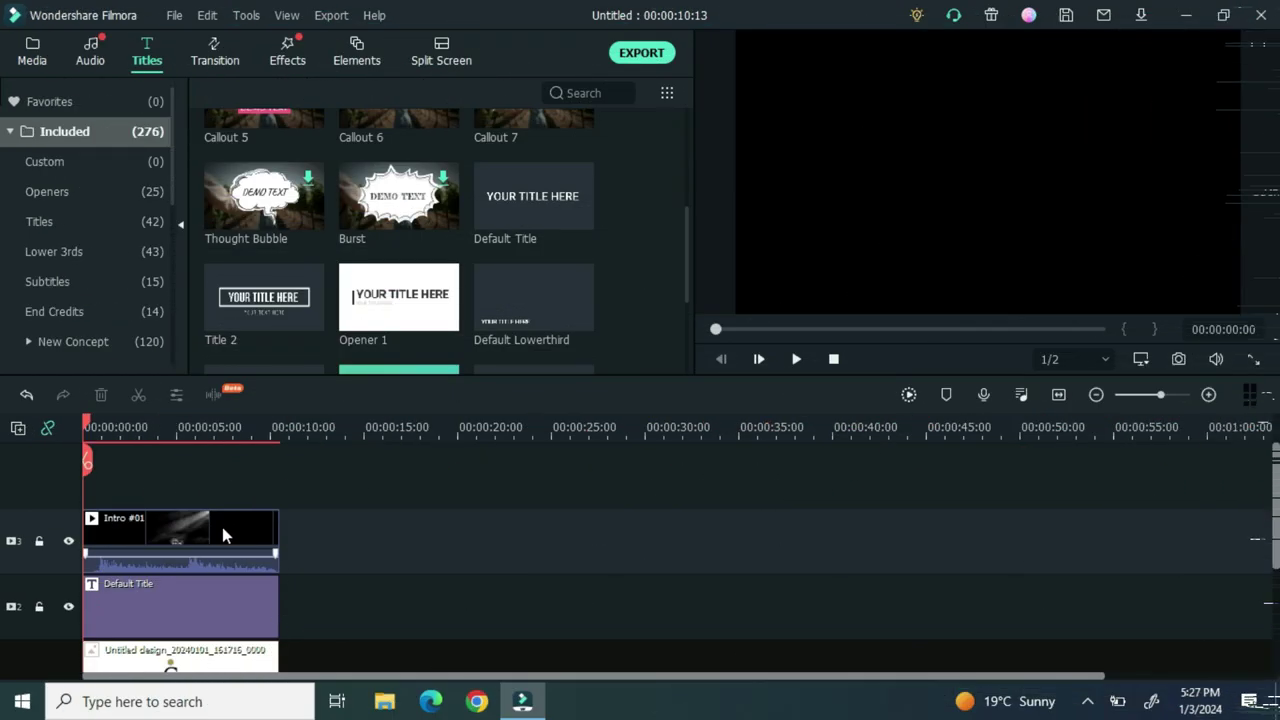
Set the Intro #01 clip's compositing blending mode to Hard Light
double_click(222, 527)
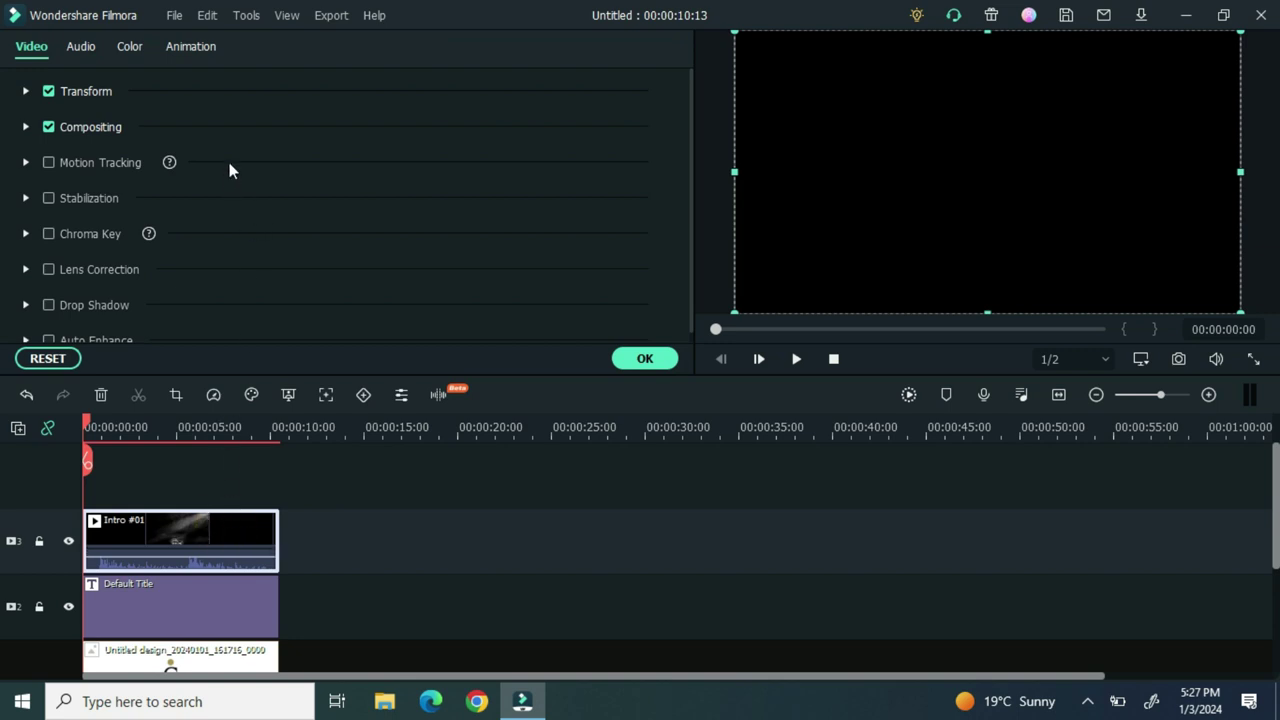
left_click(112, 126)
left_click(112, 127)
left_click(112, 127)
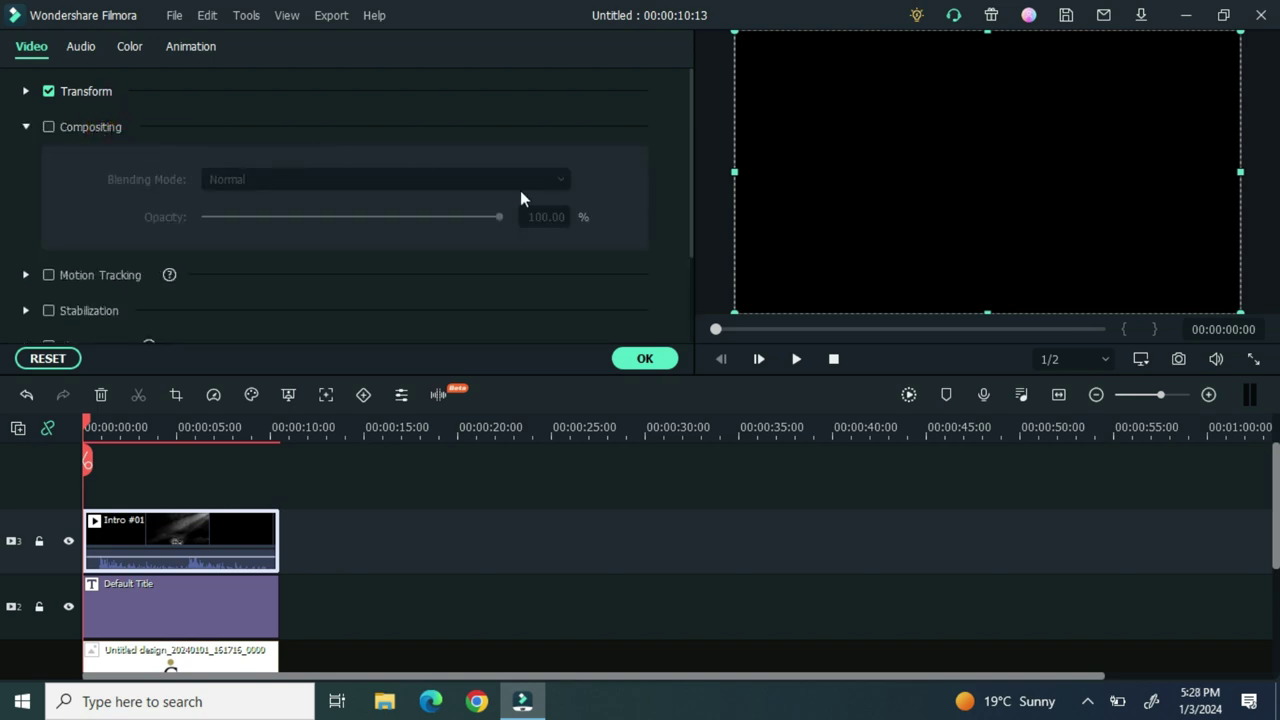
left_click(560, 180)
left_click(48, 127)
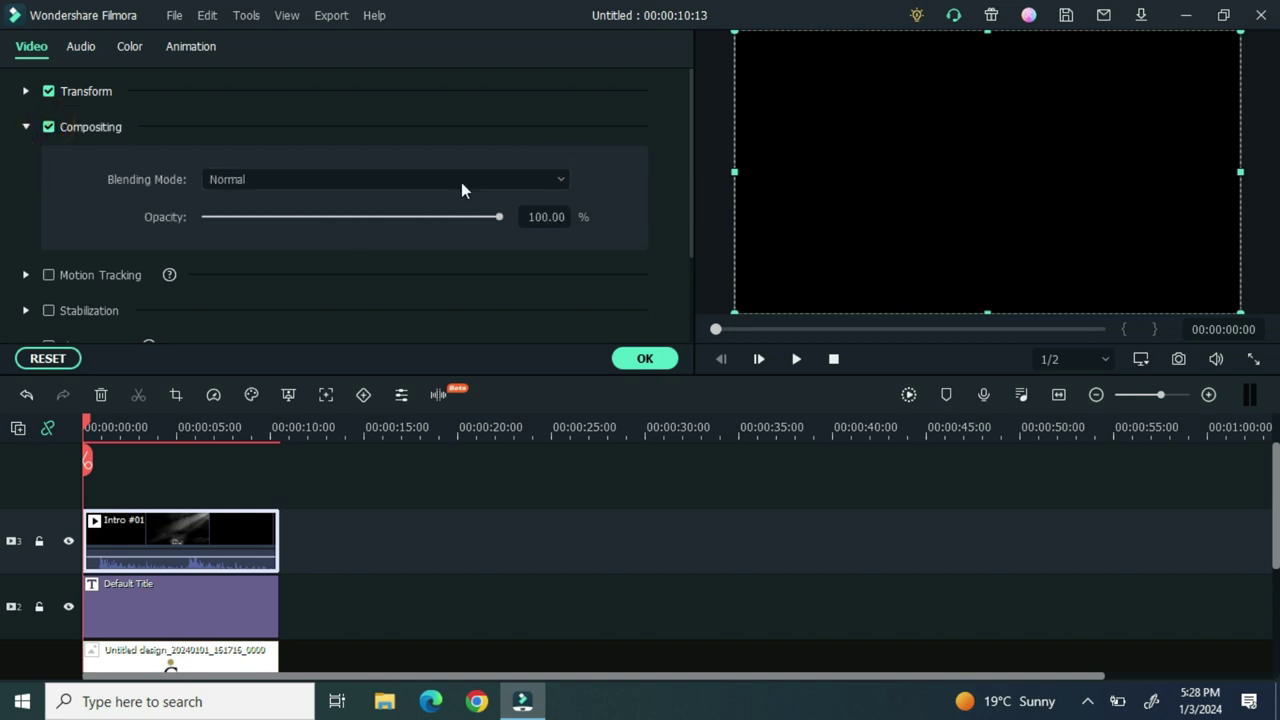
left_click(561, 179)
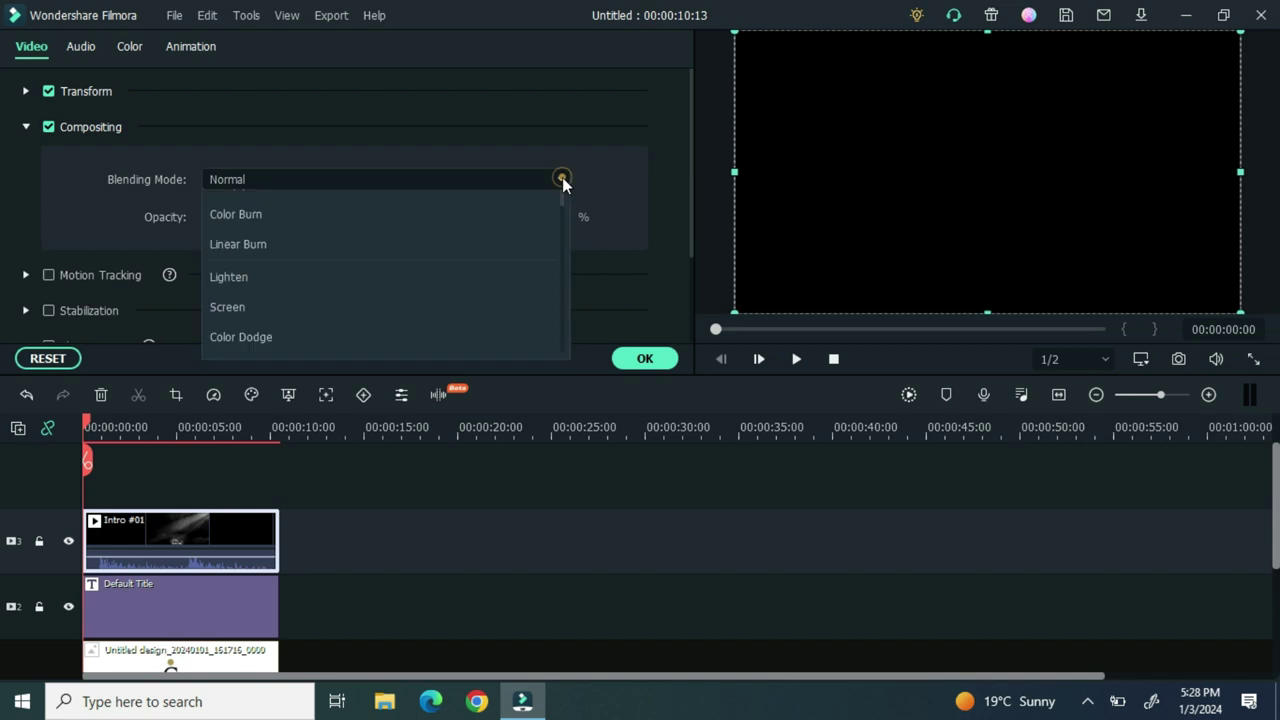
left_click(561, 325)
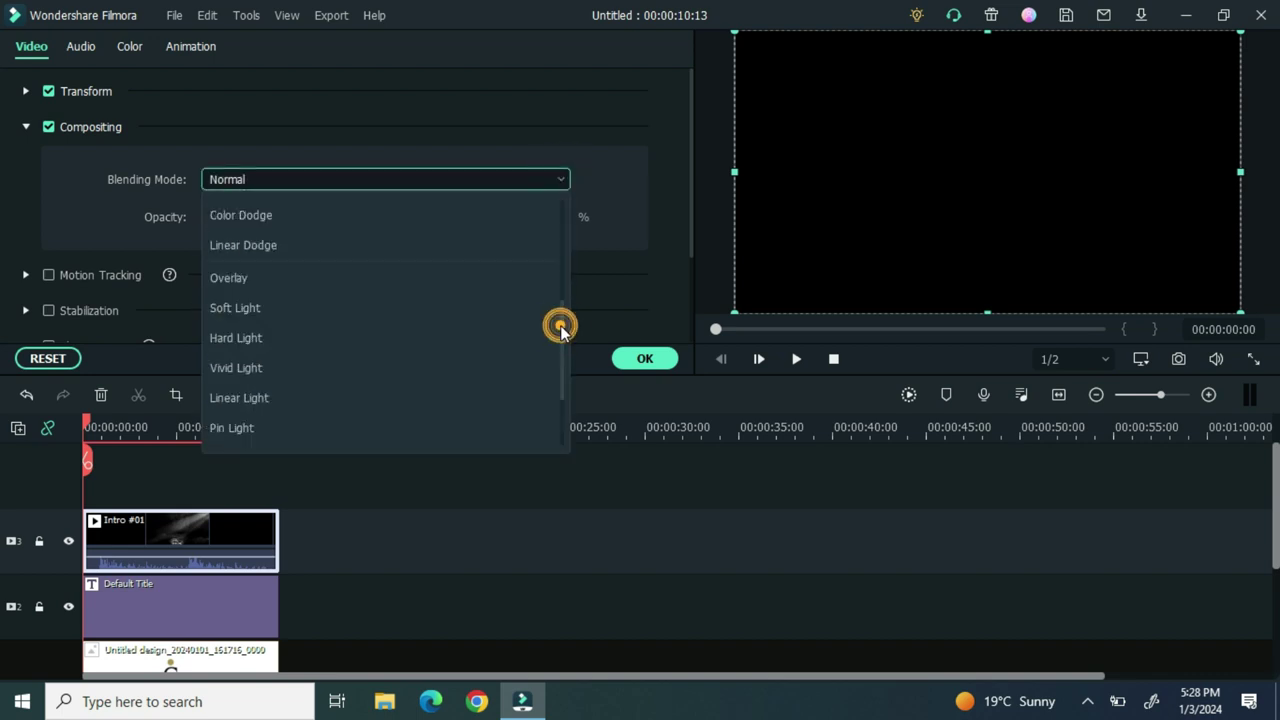
left_click(405, 337)
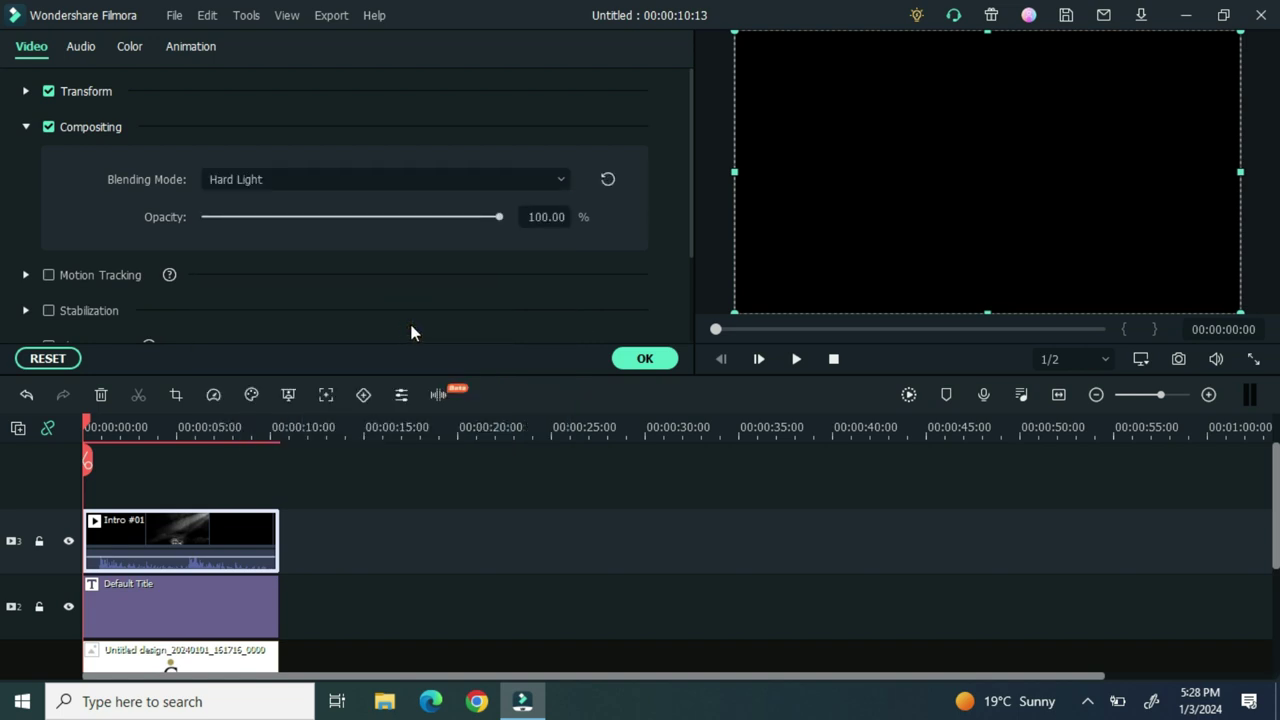
left_click(643, 358)
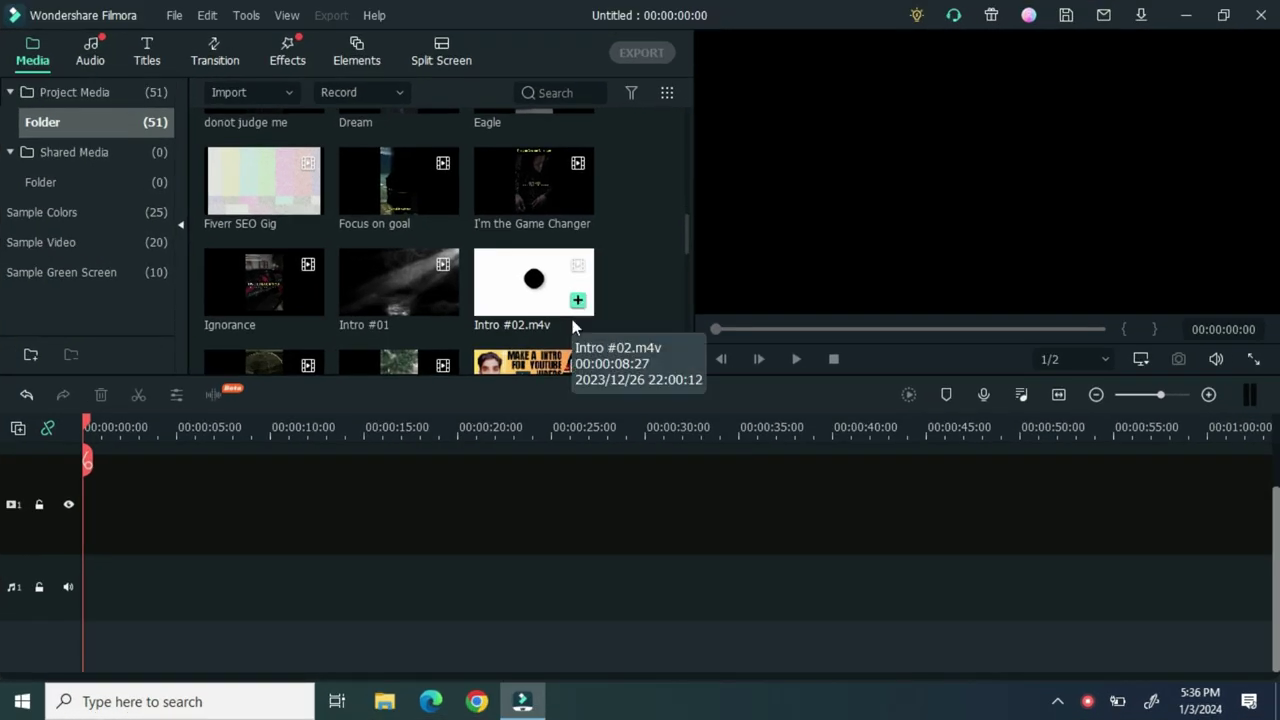
Add Intro #02.m4v to the empty timeline, keeping the 1920 x 1080 25fps project settings, and move it to video track 2
left_click(577, 300)
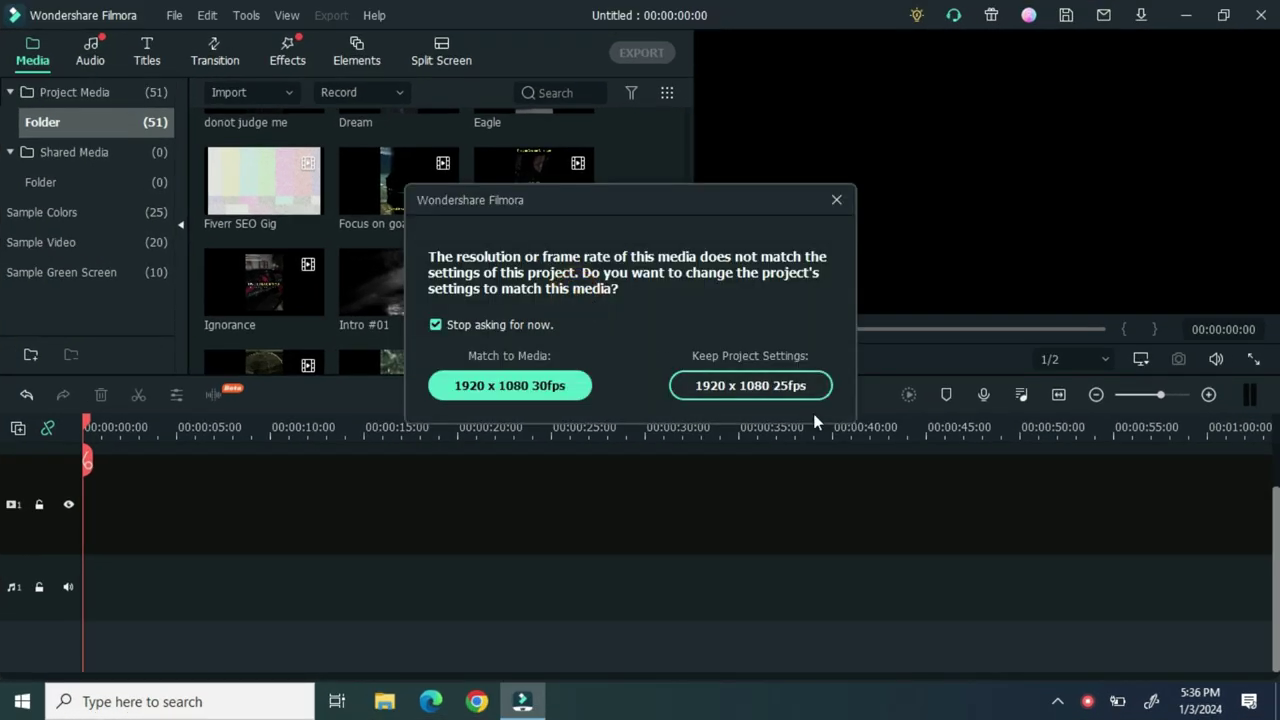
left_click(757, 386)
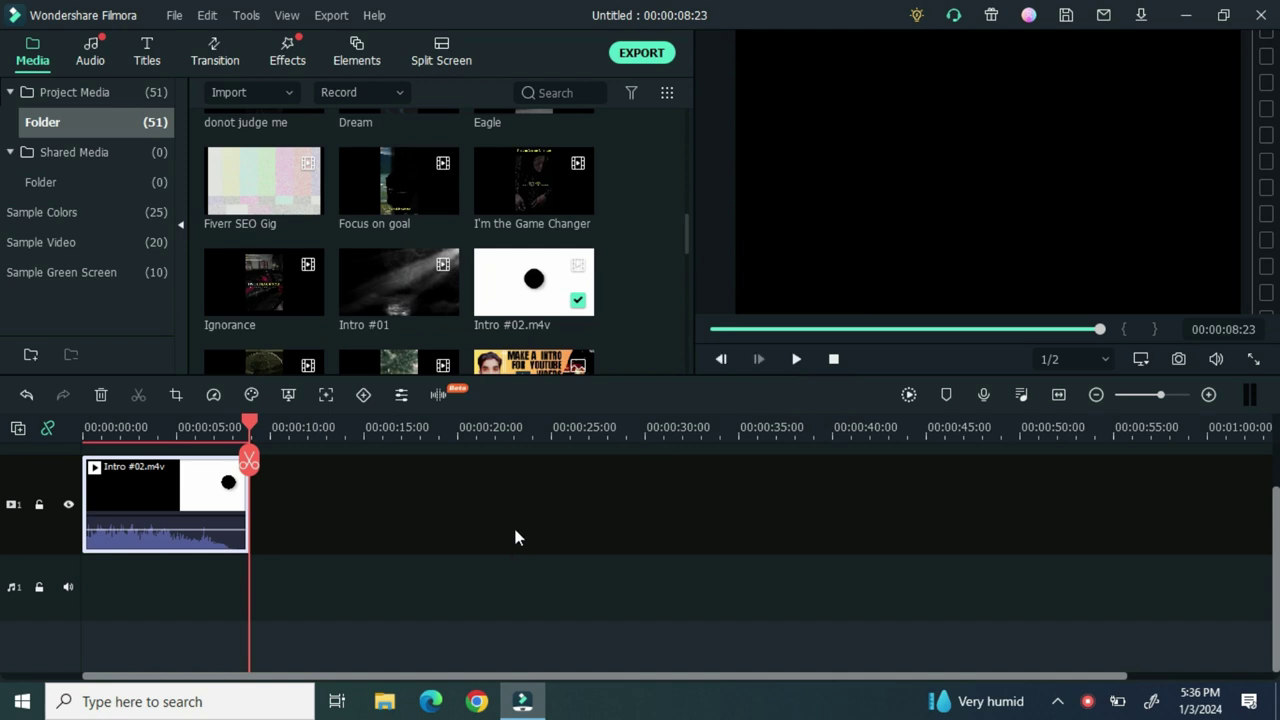
left_click(686, 336)
left_click(686, 336)
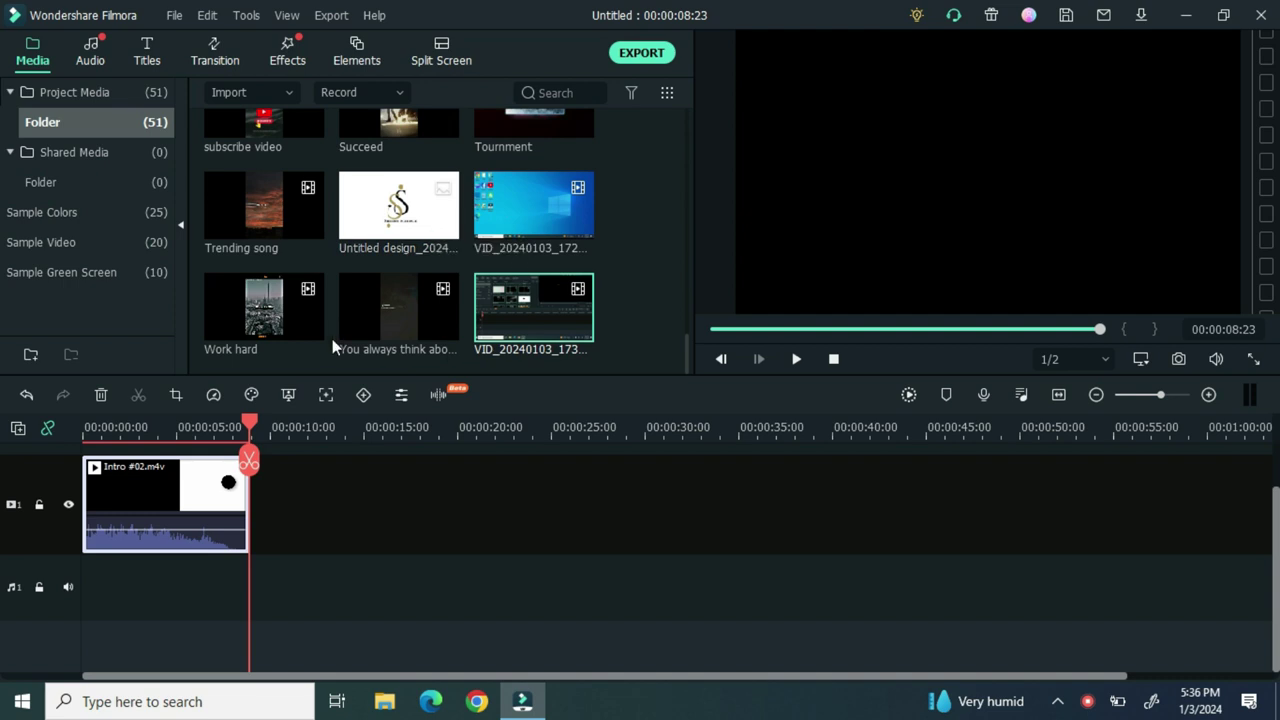
left_click_drag(206, 513, 210, 450)
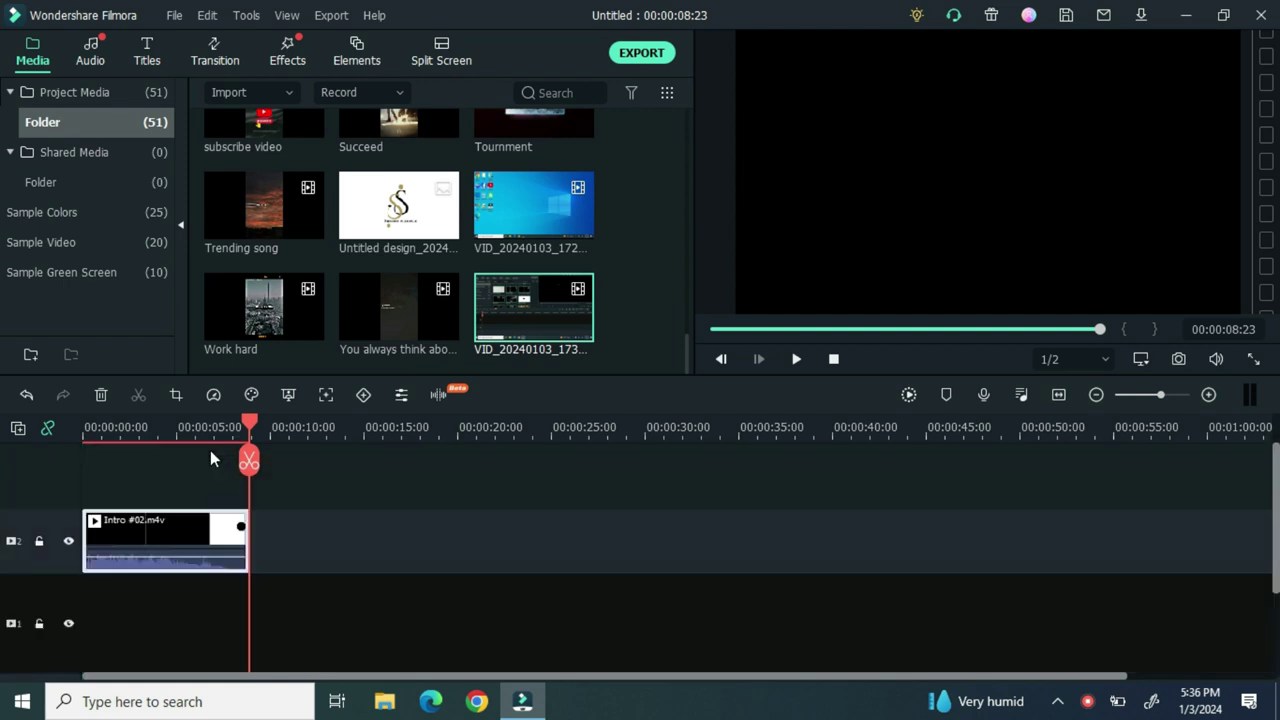
Add the Untitled design logo image to video track 1, spanning from 00:00:02:00 to the end of Intro #02
left_click(443, 224)
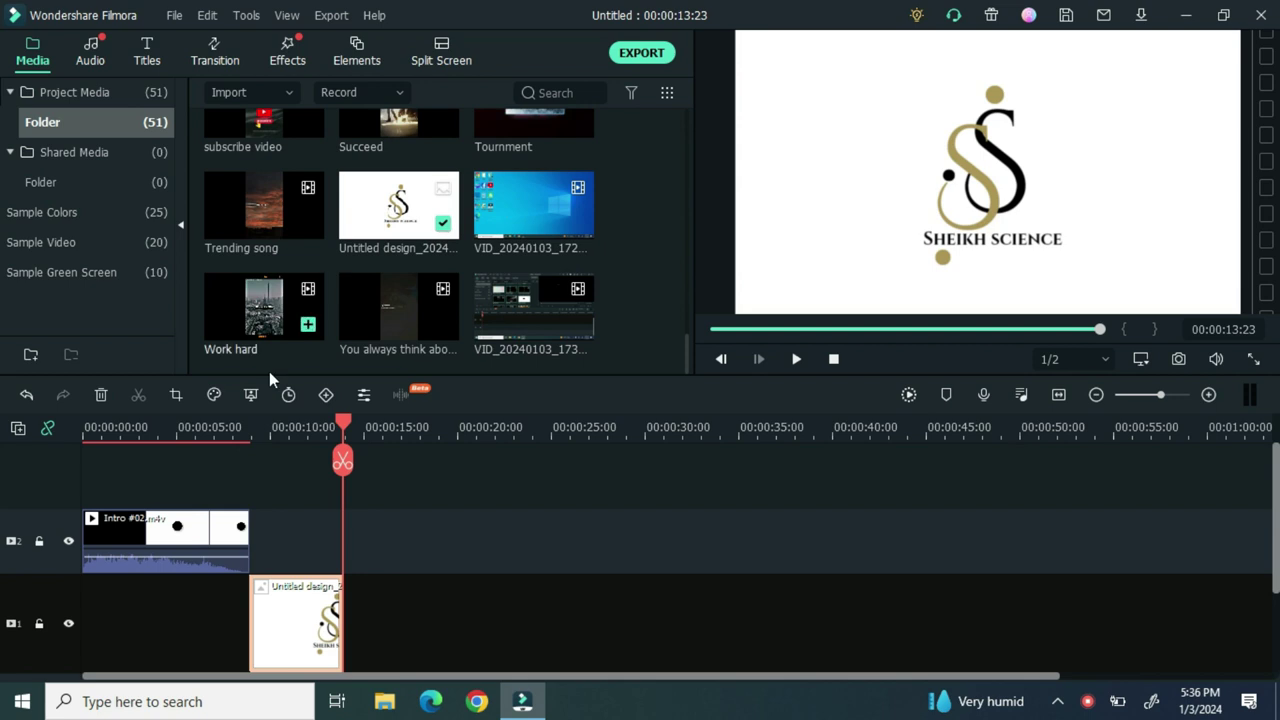
left_click(269, 546)
left_click_drag(343, 423, 120, 470)
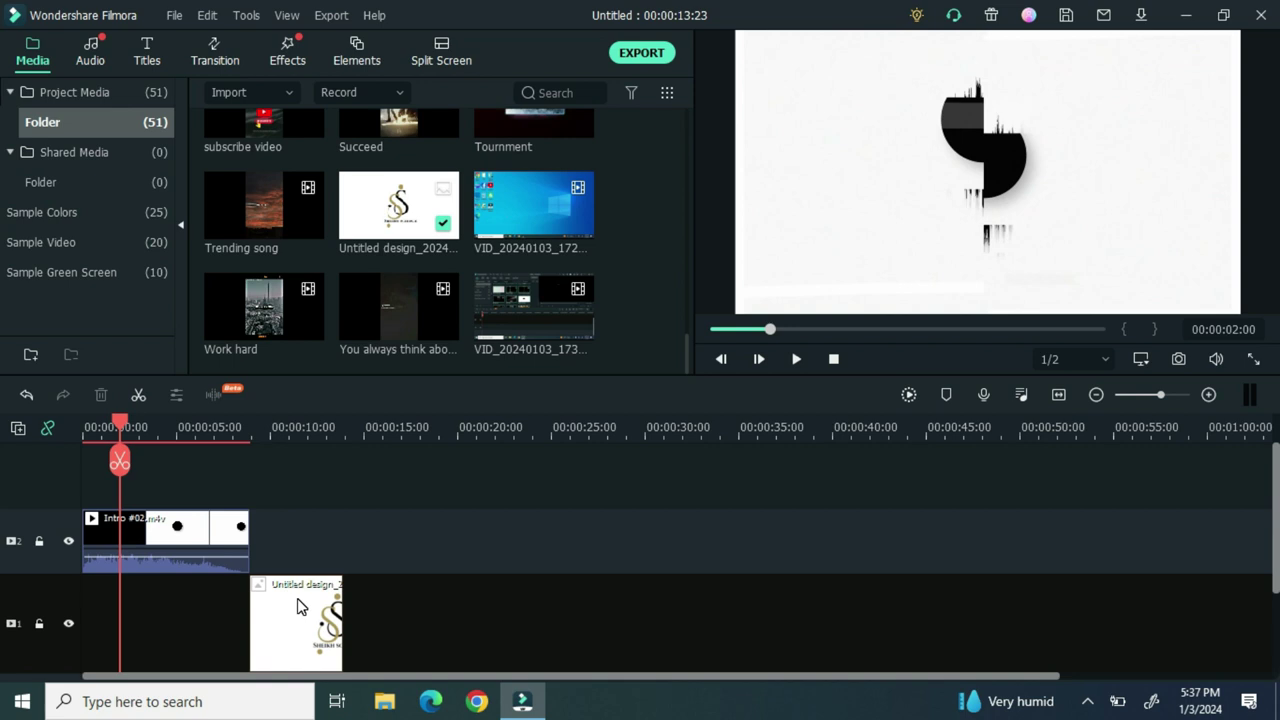
left_click_drag(290, 604, 175, 607)
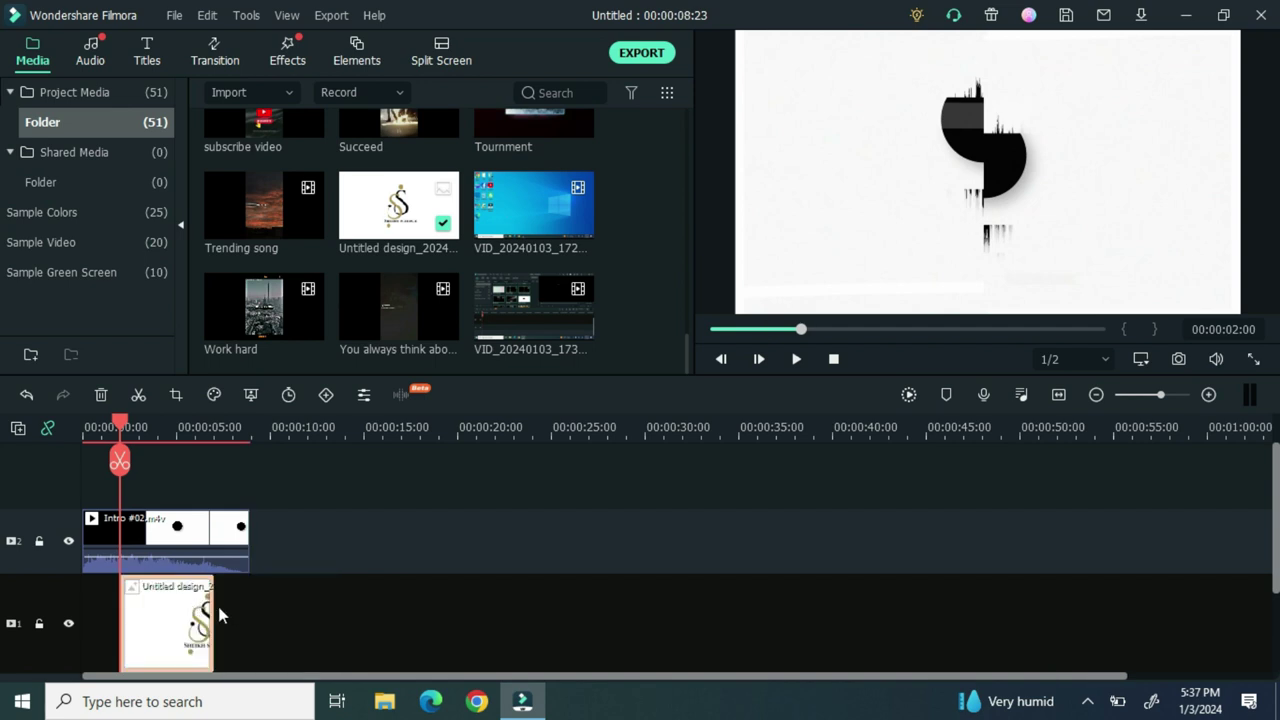
left_click_drag(213, 608, 245, 608)
left_click_drag(246, 608, 253, 607)
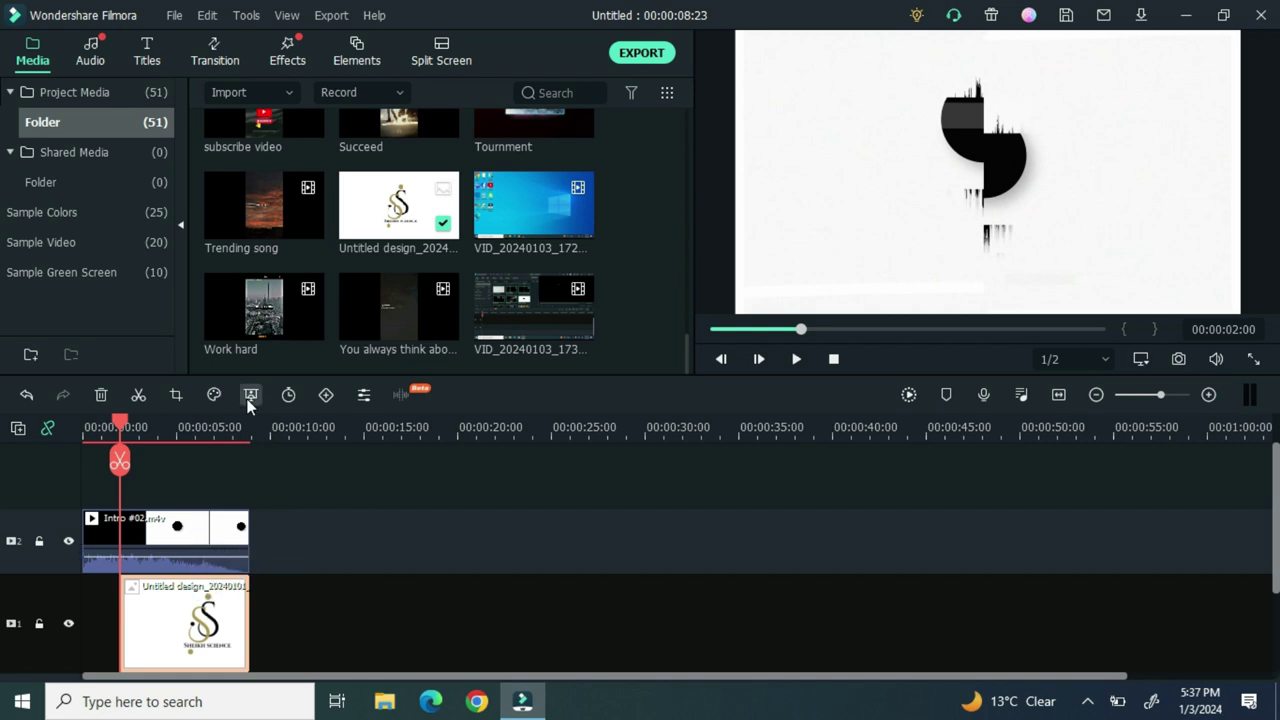
Set the Intro #02 clip's compositing blending mode to Lighten
double_click(199, 540)
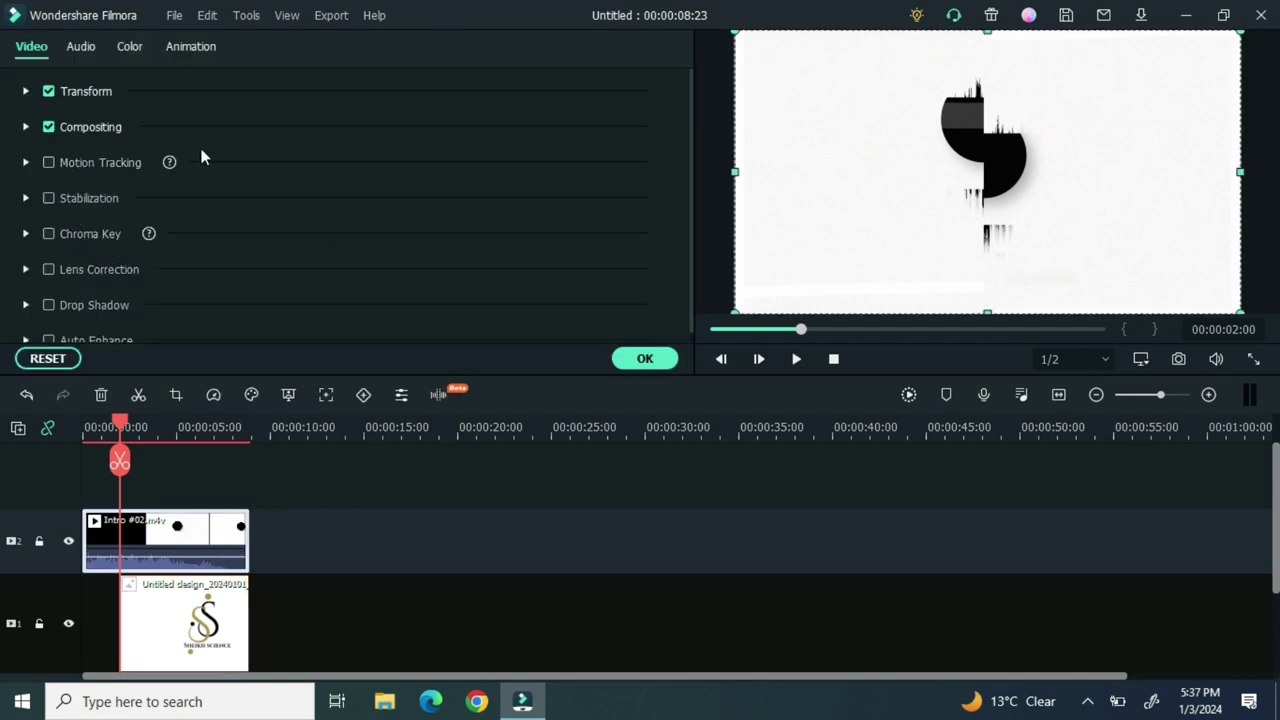
left_click(95, 128)
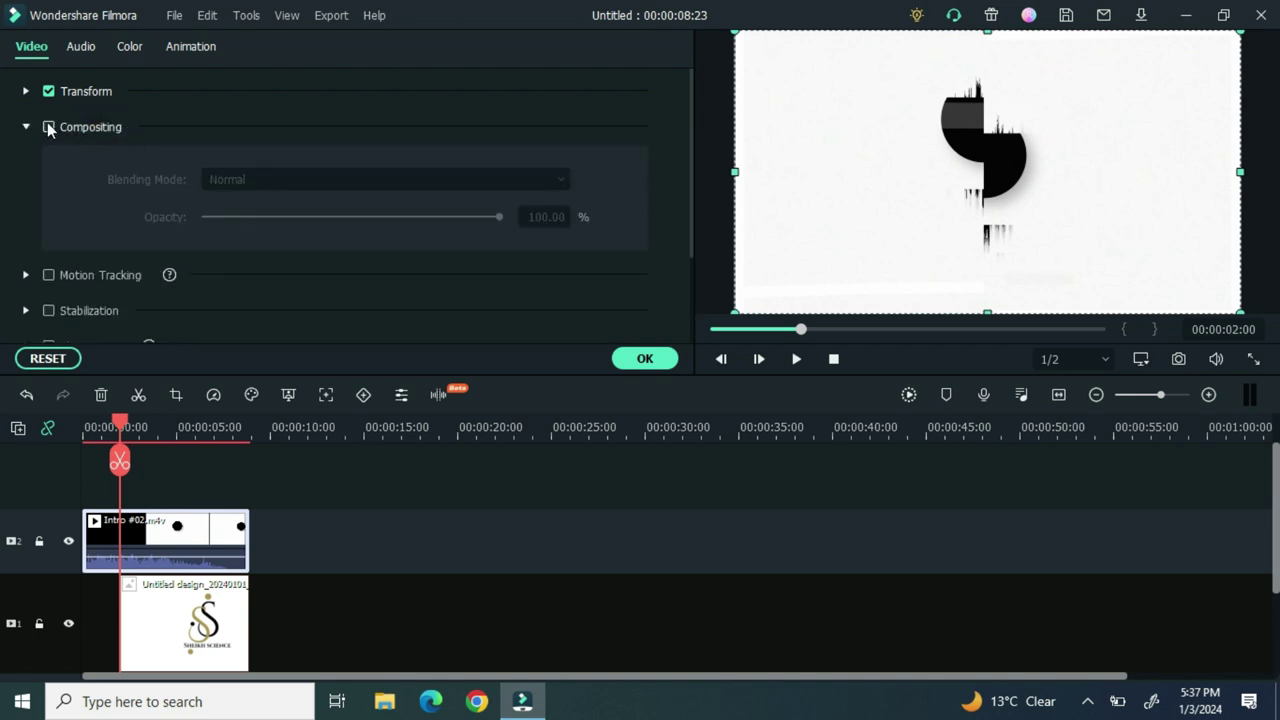
left_click(47, 124)
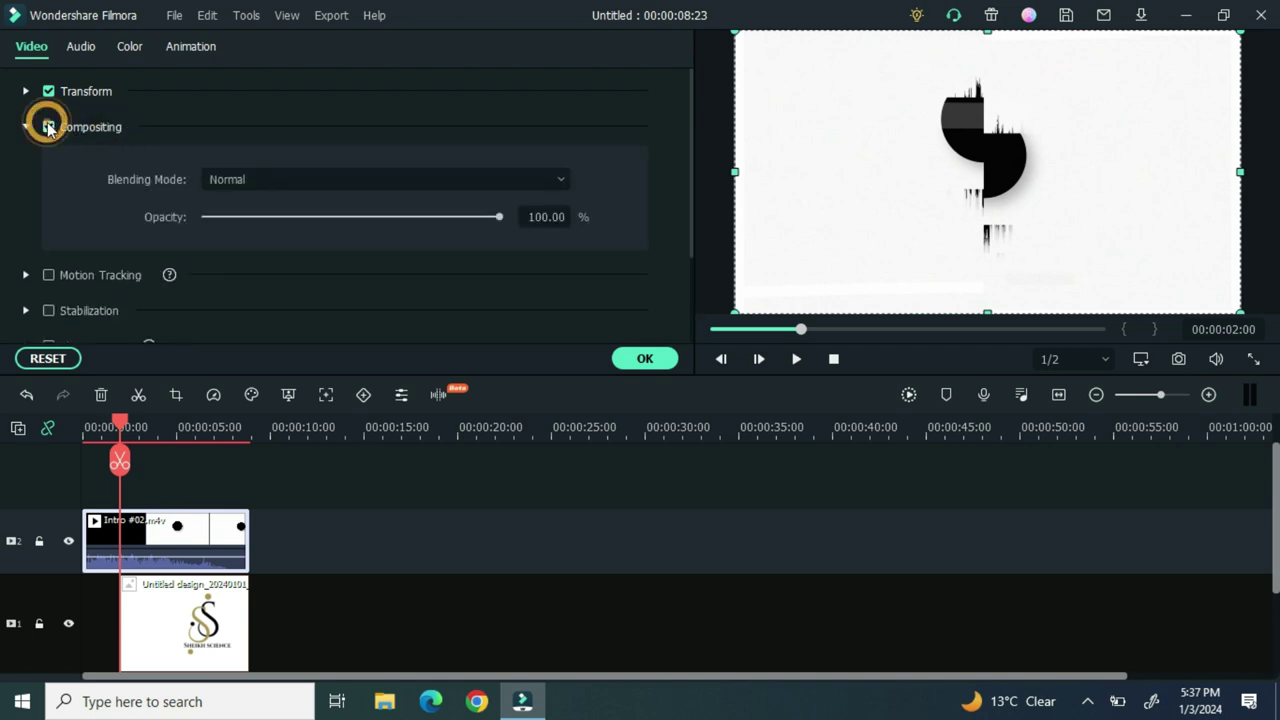
left_click(558, 182)
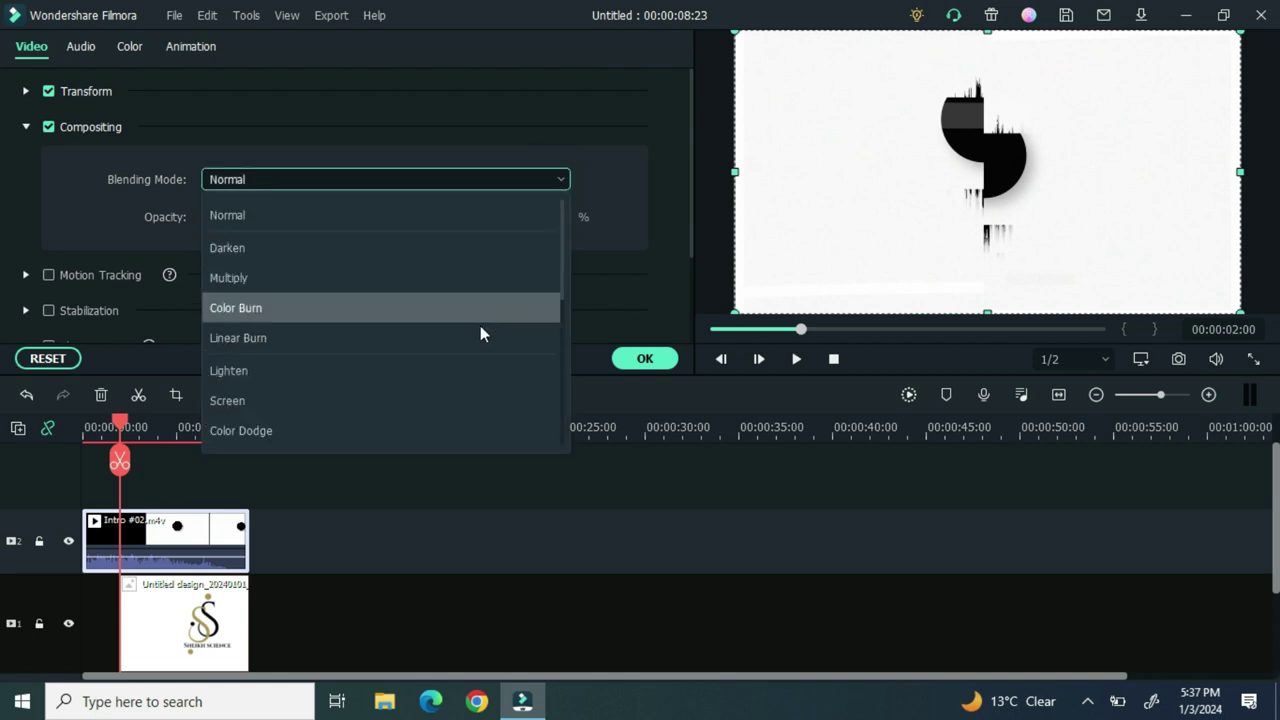
left_click(423, 370)
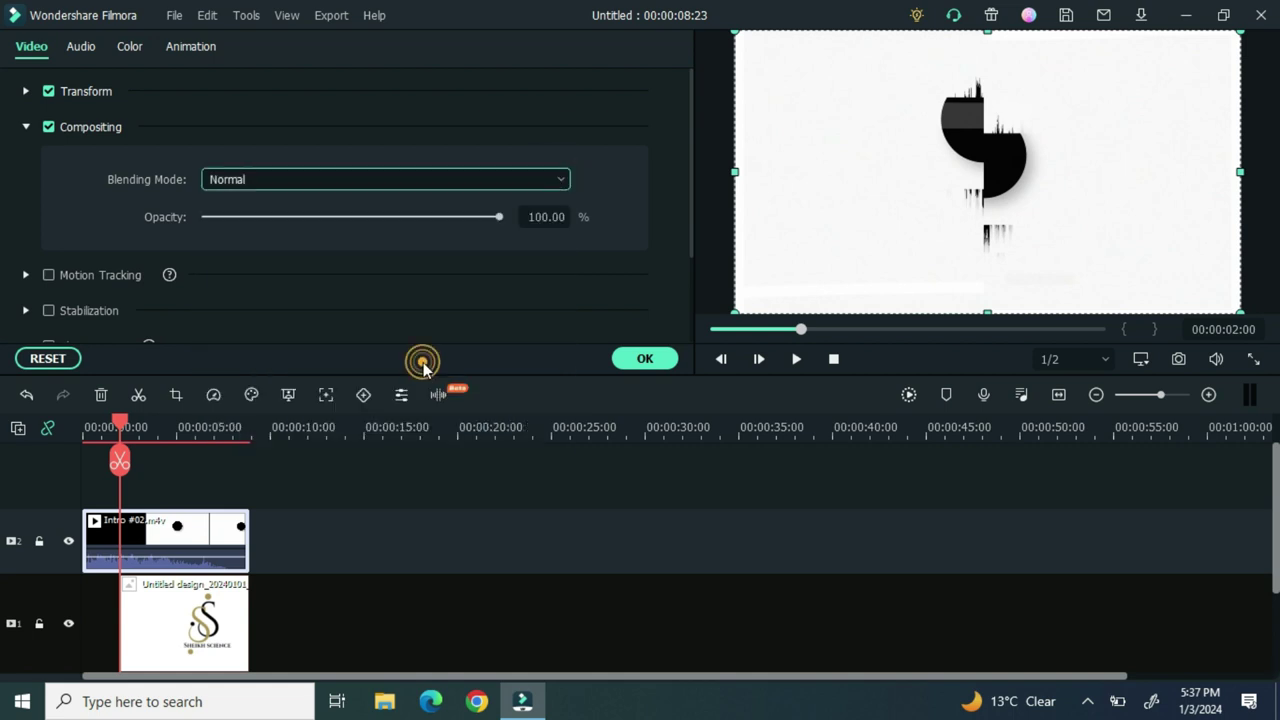
left_click(640, 362)
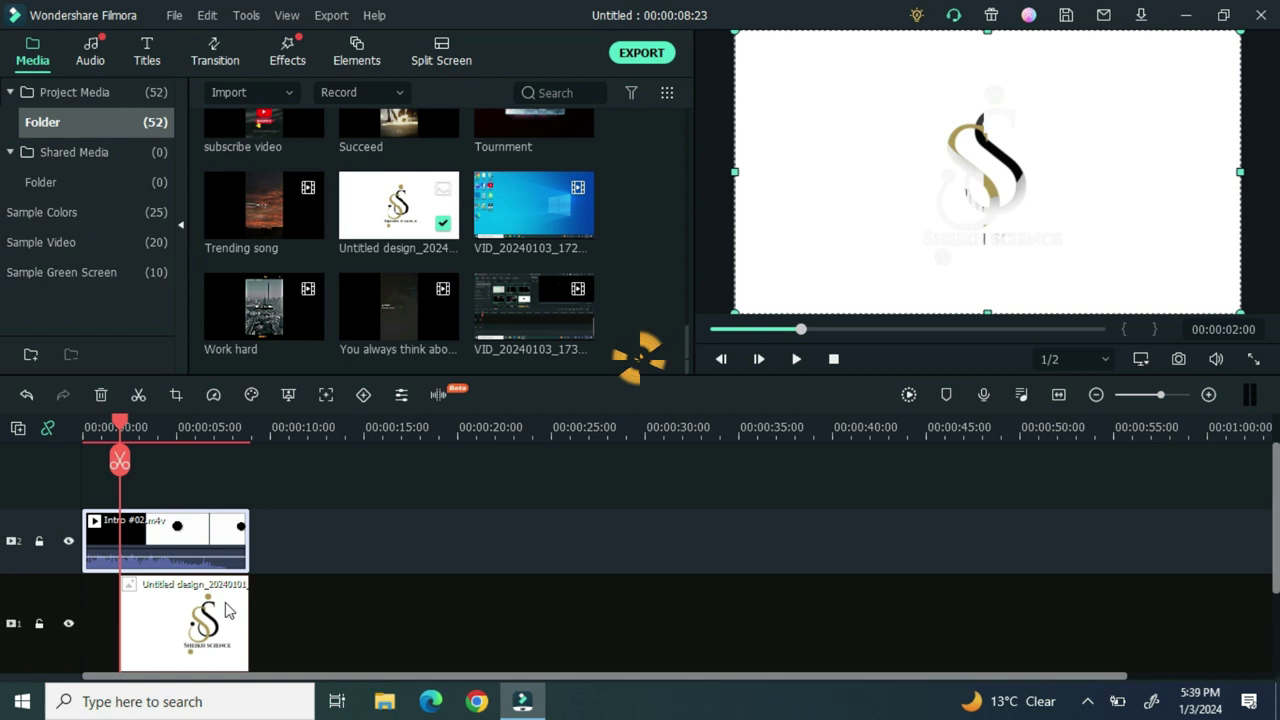
Add a custom animation keyframe to the logo image at 00:00:02:00
left_click(226, 610)
double_click(226, 610)
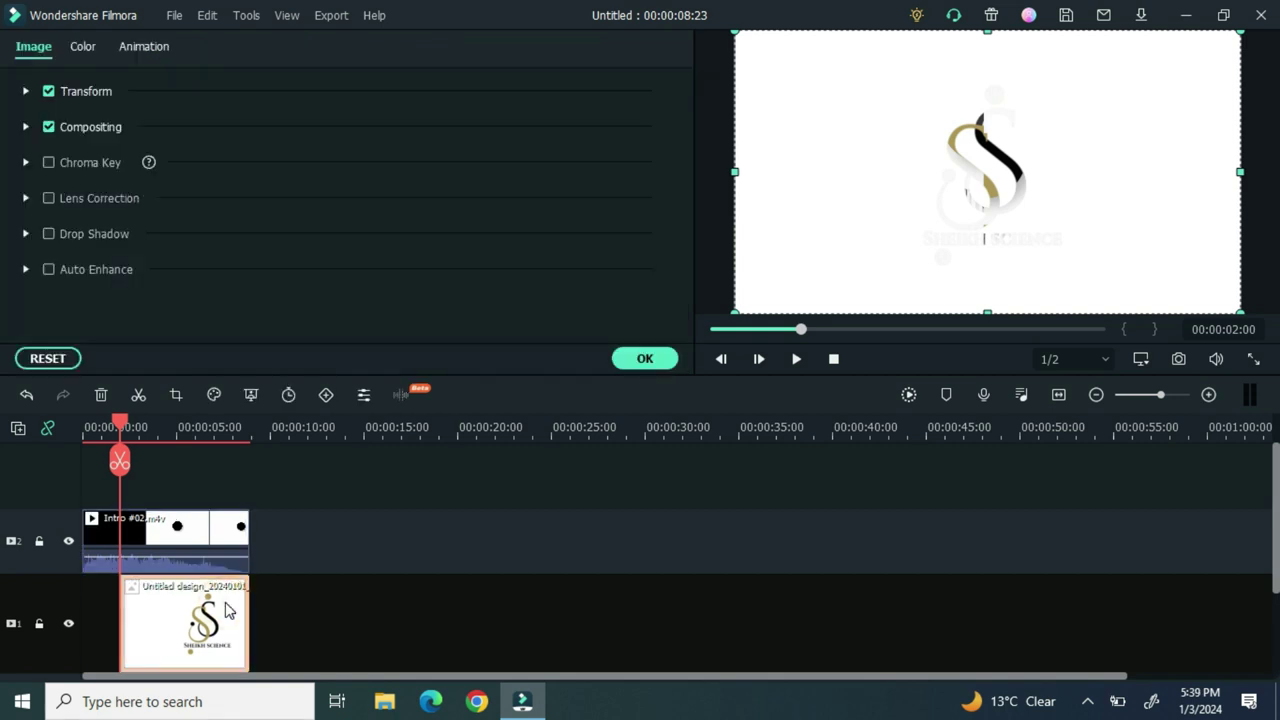
left_click(143, 50)
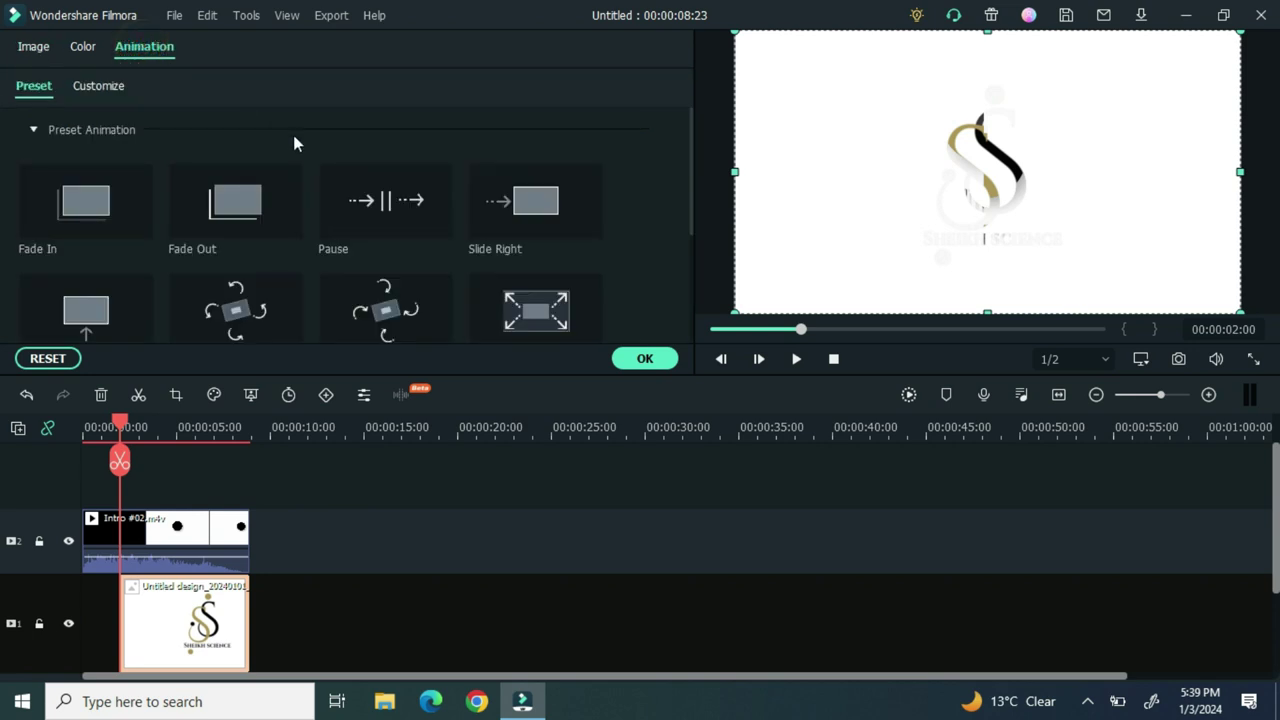
left_click(100, 86)
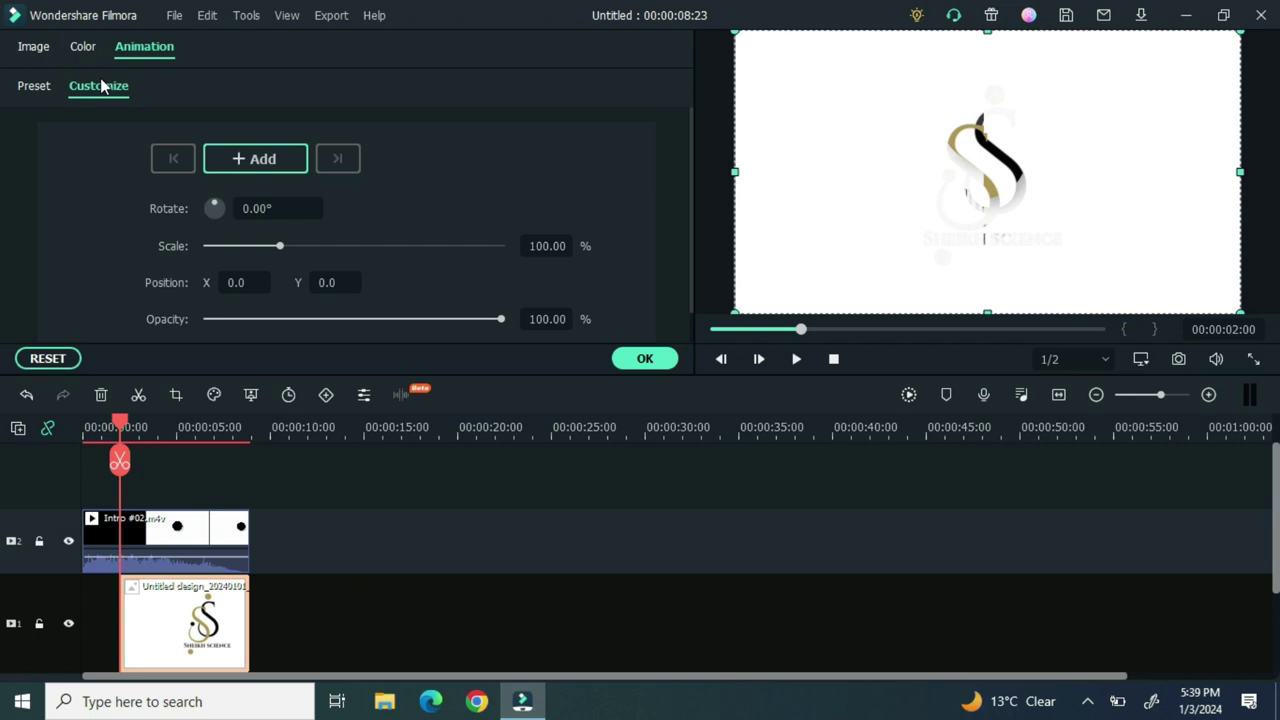
left_click(251, 157)
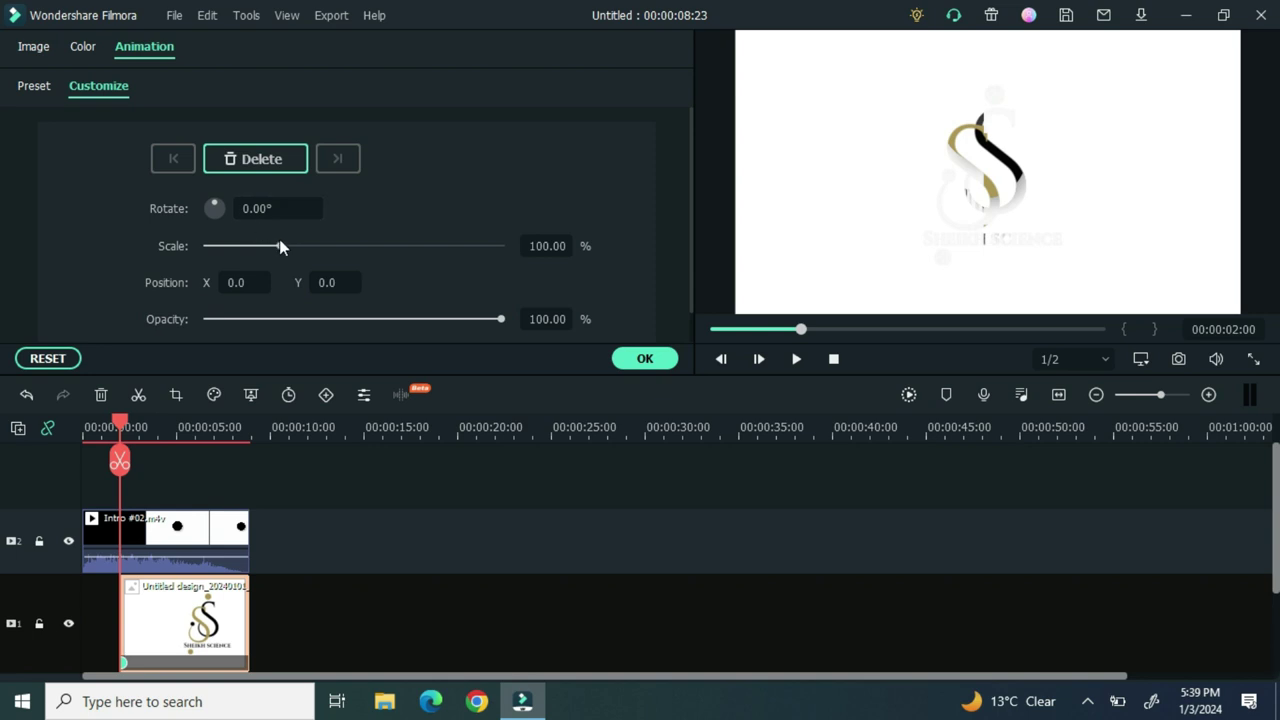
Set the logo keyframe's scale to 200% and its rotation to 50°, and apply the animation settings
left_click(280, 246)
left_click(282, 249)
left_click_drag(282, 249, 355, 247)
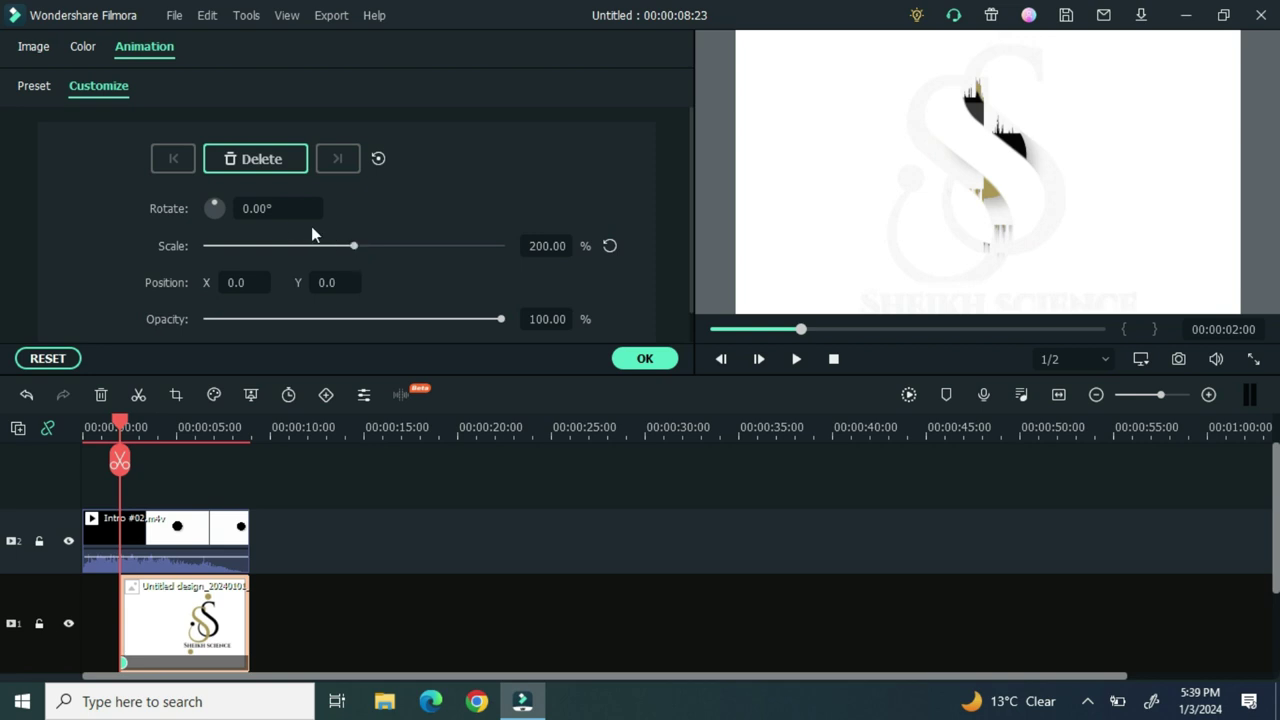
left_click_drag(257, 210, 321, 208)
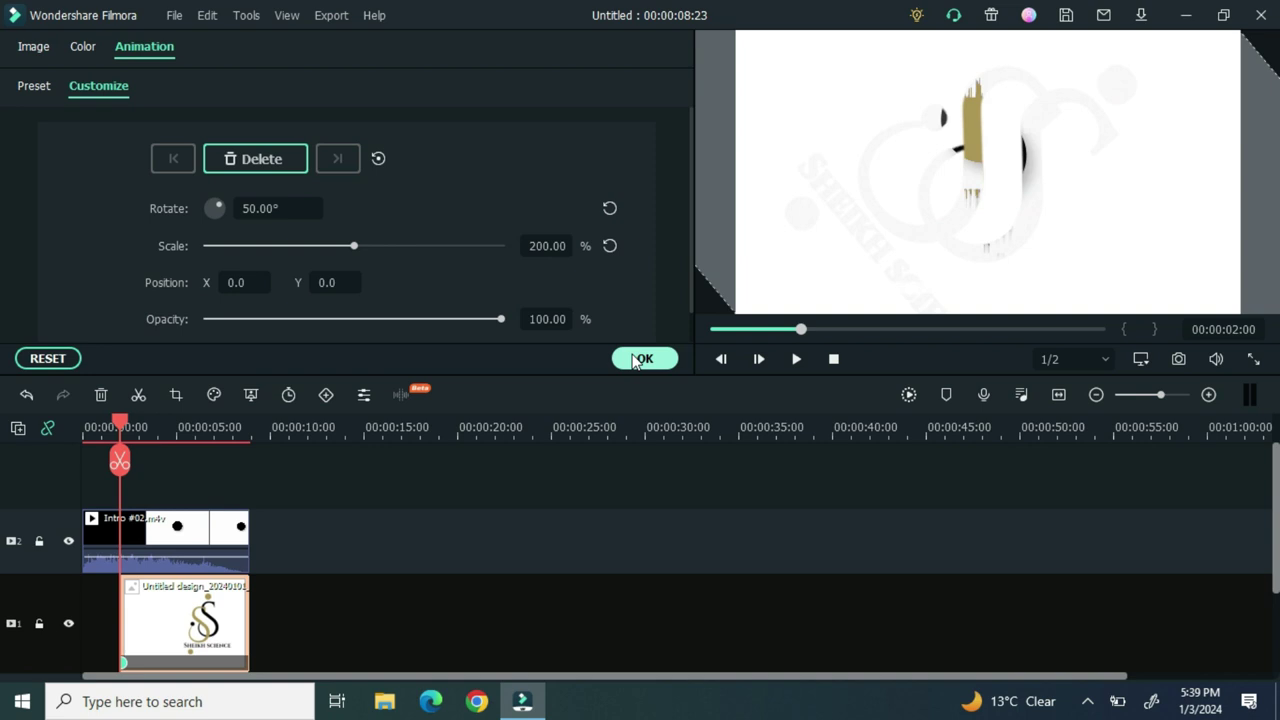
left_click(636, 359)
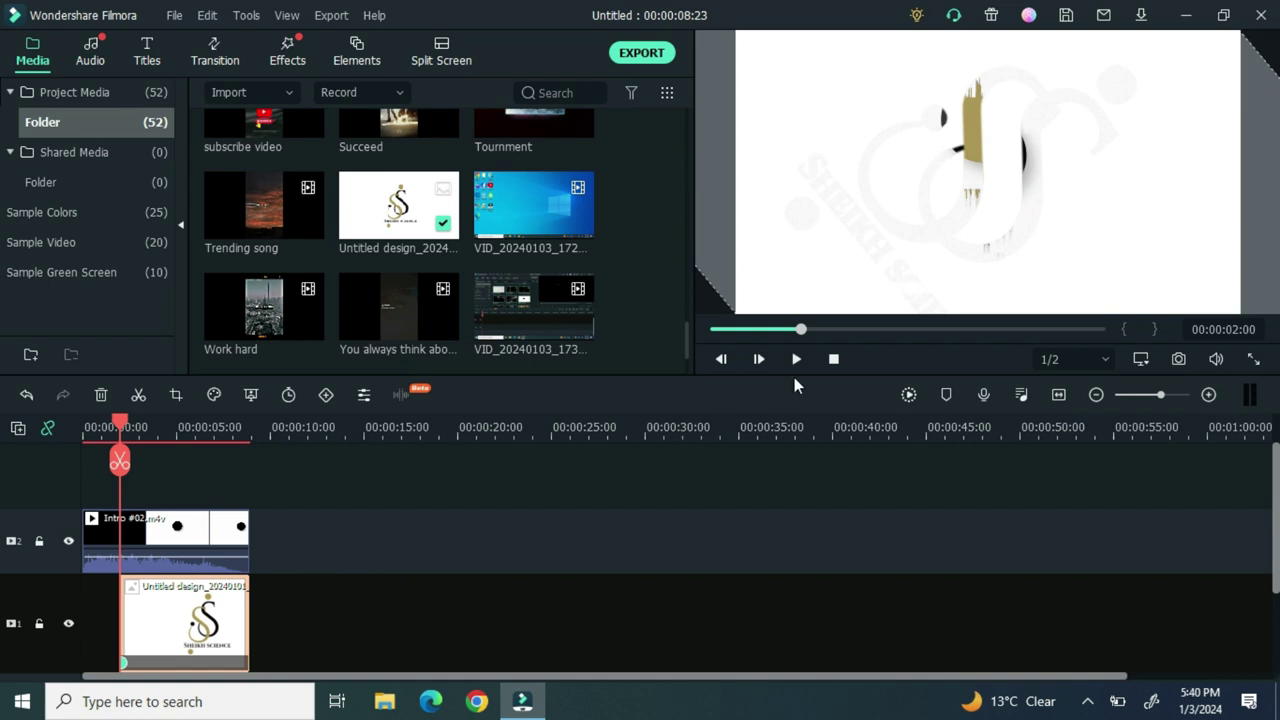
Add a logo image keyframe at 00:00:05:16 with 0° rotation and 59.87% scale, apply it, and preview the intro from the start
left_click(190, 425)
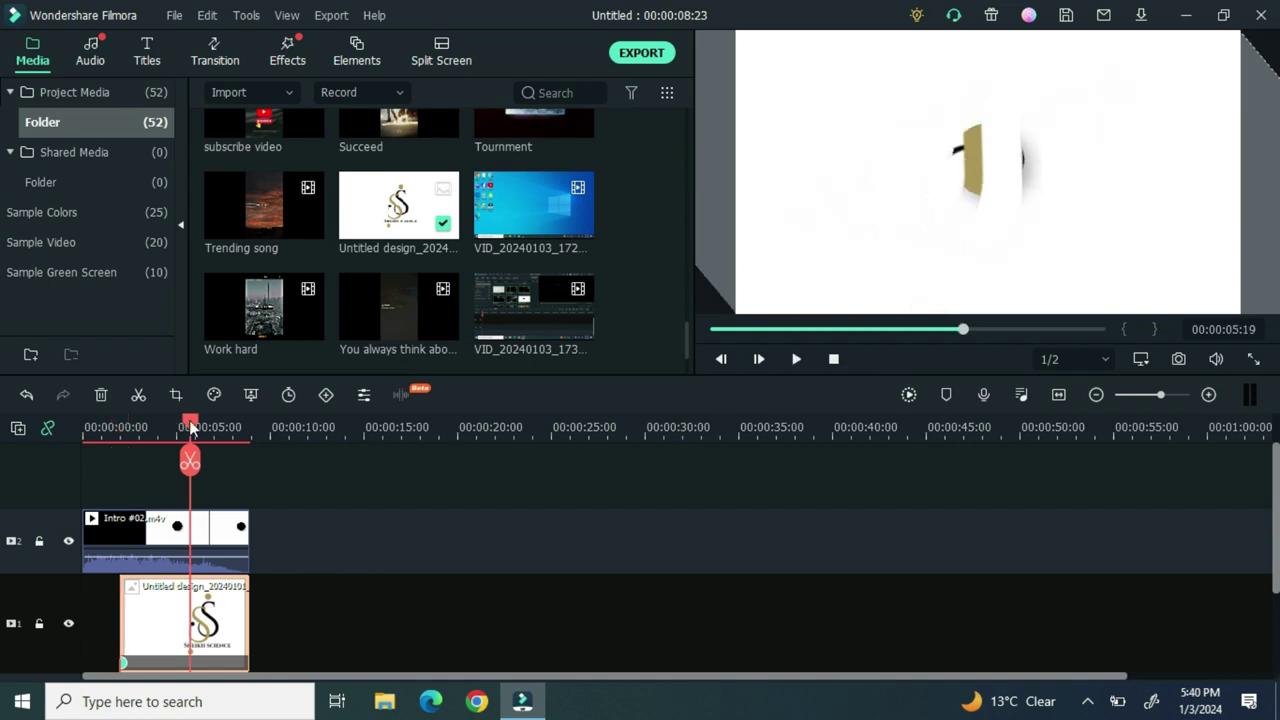
mouse_move(193, 425)
left_mouse_down()
mouse_move(205, 425)
mouse_move(192, 425)
left_mouse_up()
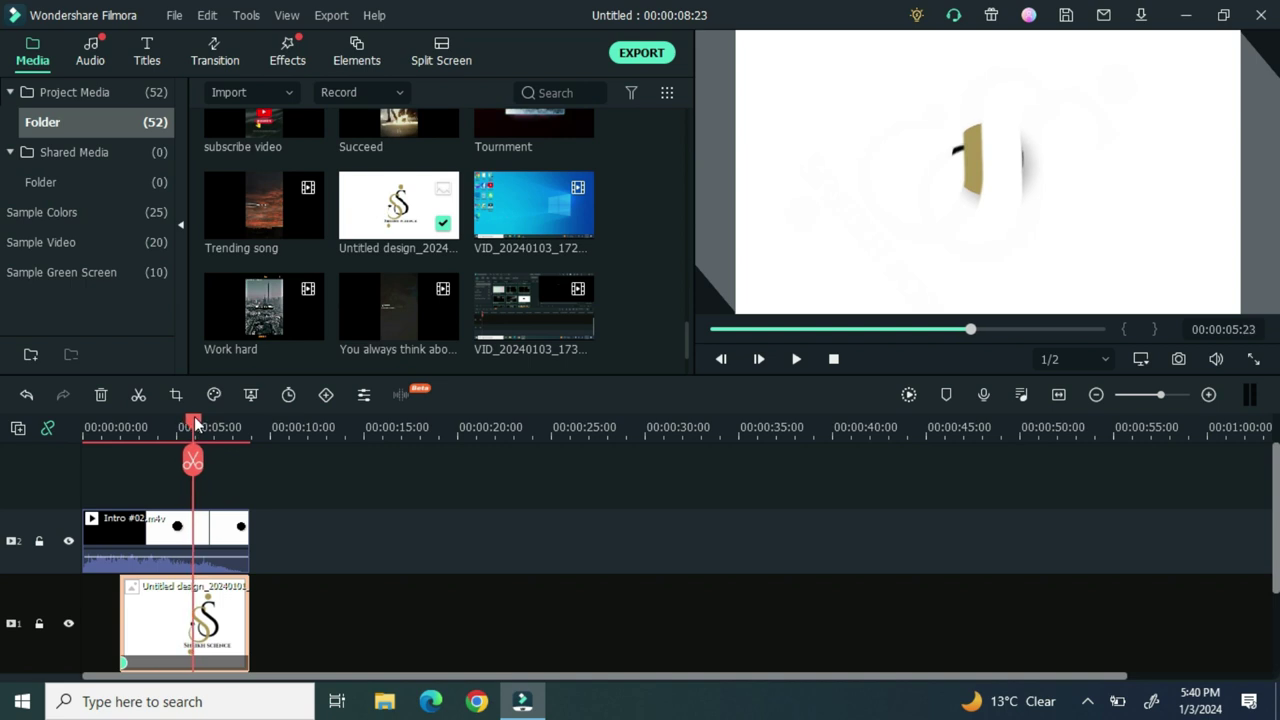
left_click_drag(191, 424, 189, 424)
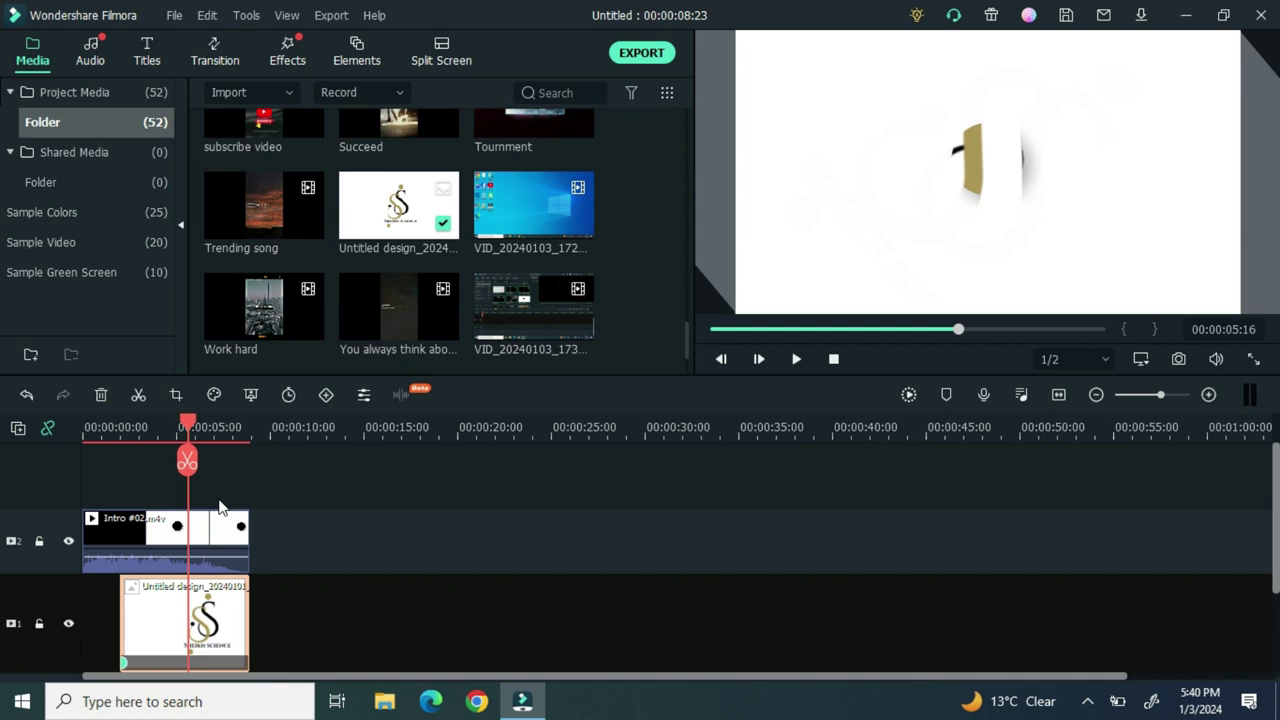
double_click(224, 597)
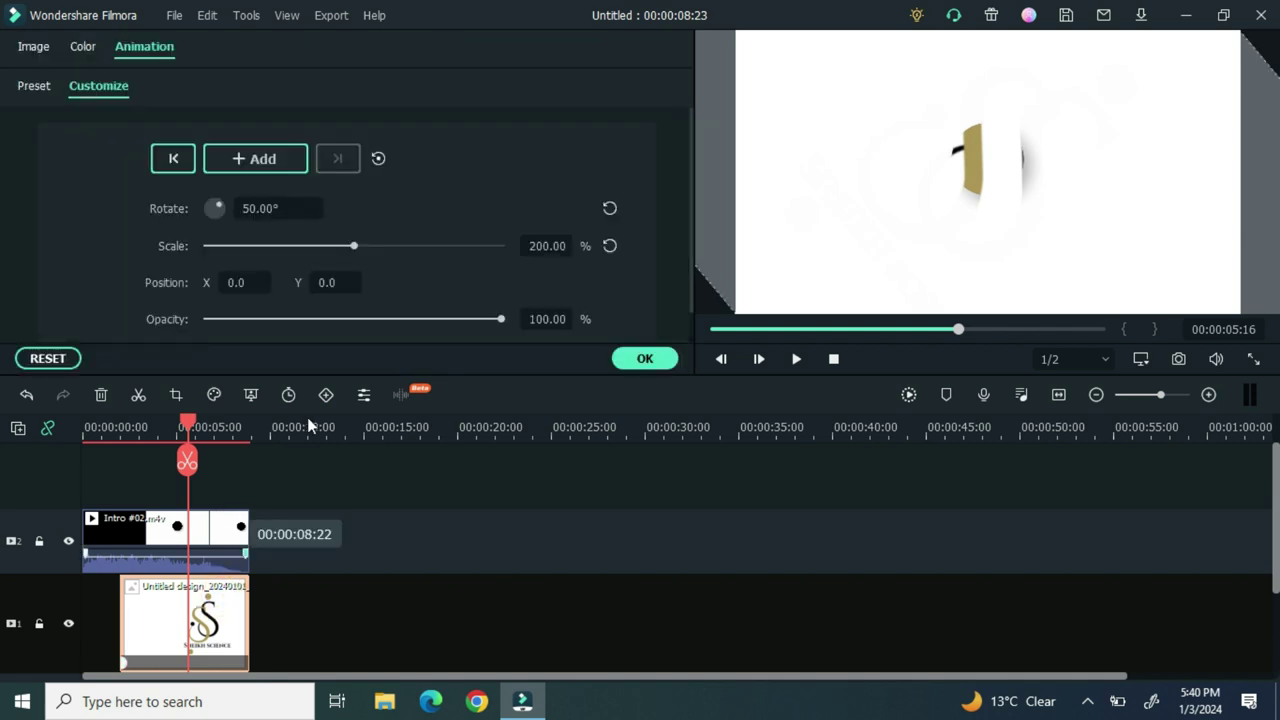
left_click(608, 247)
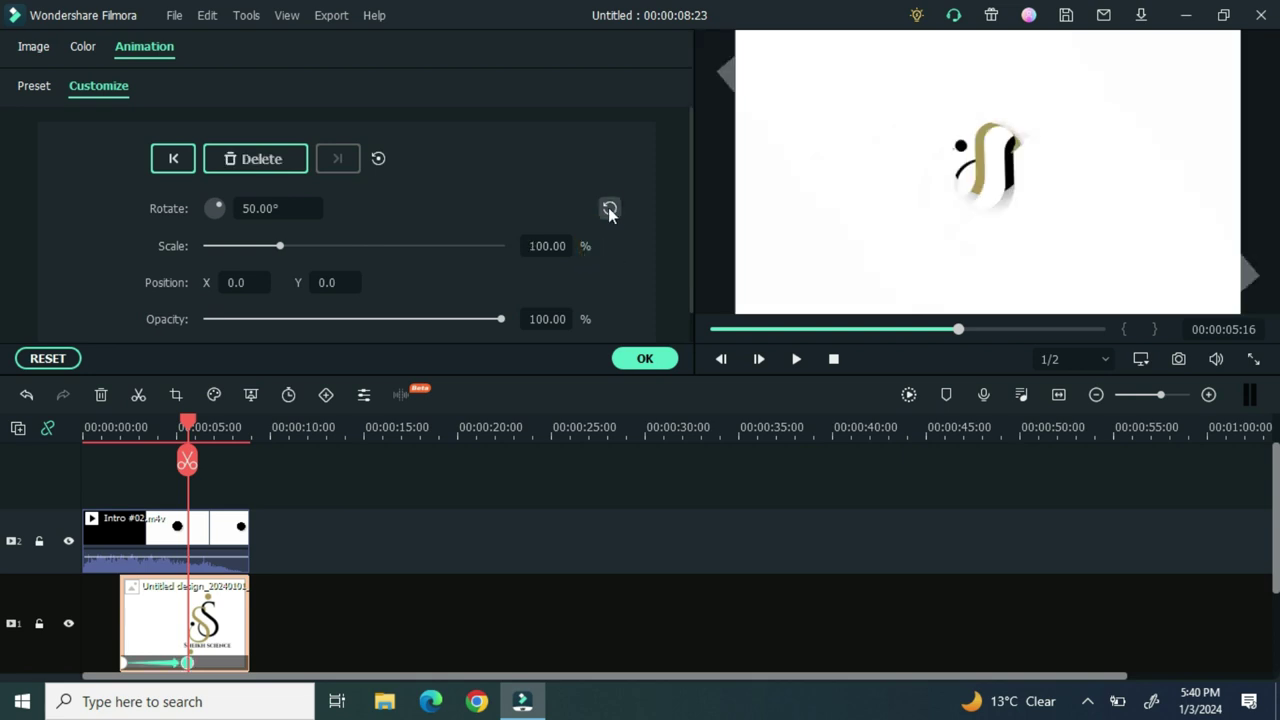
left_click(608, 208)
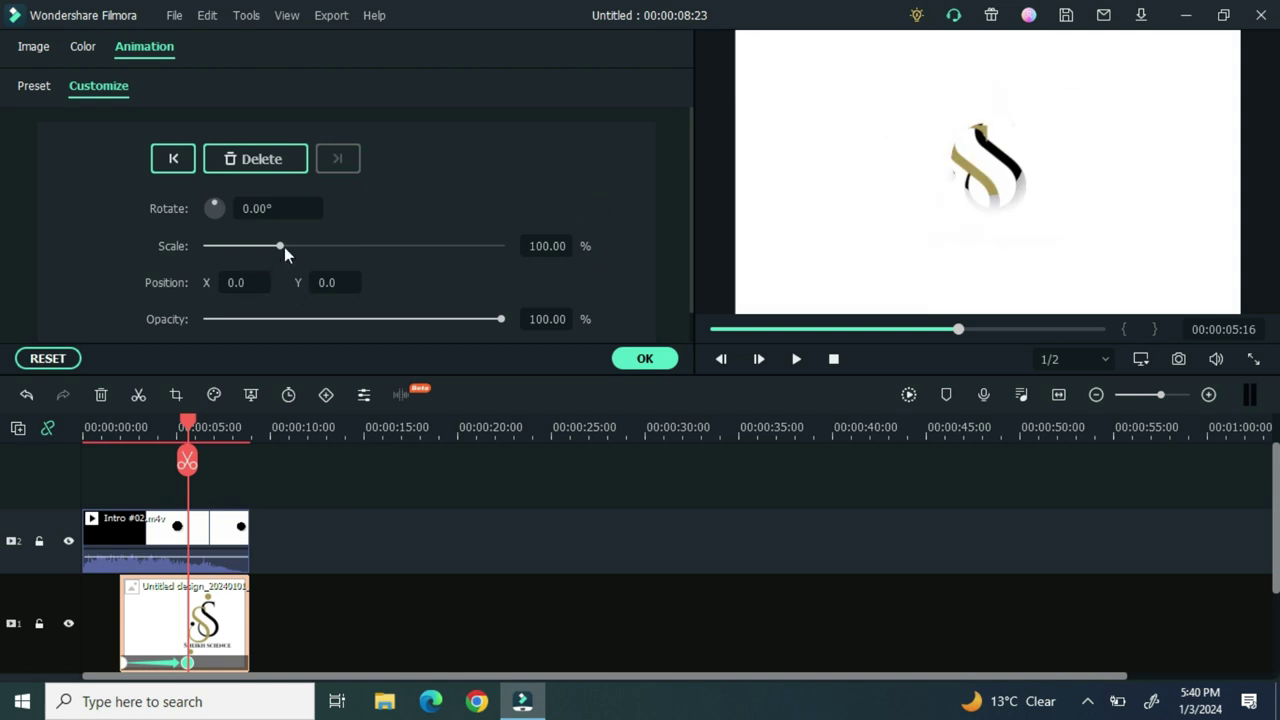
left_click_drag(281, 245, 253, 241)
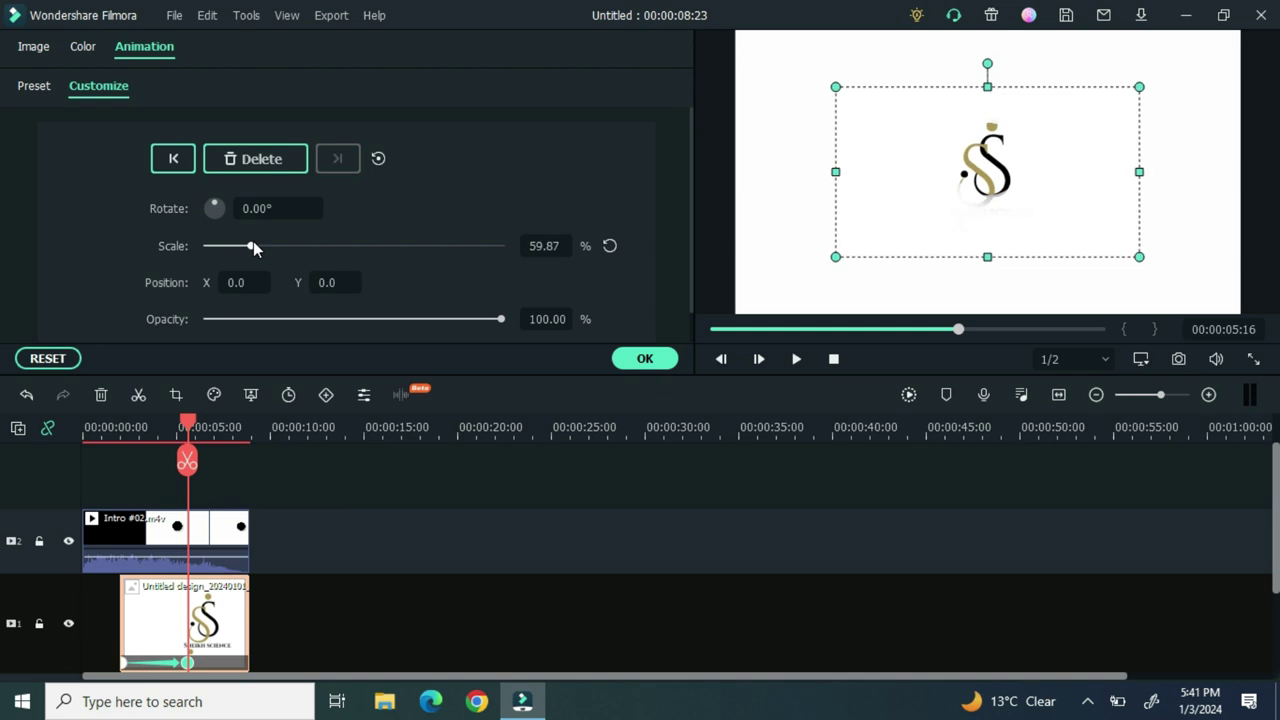
left_click(648, 359)
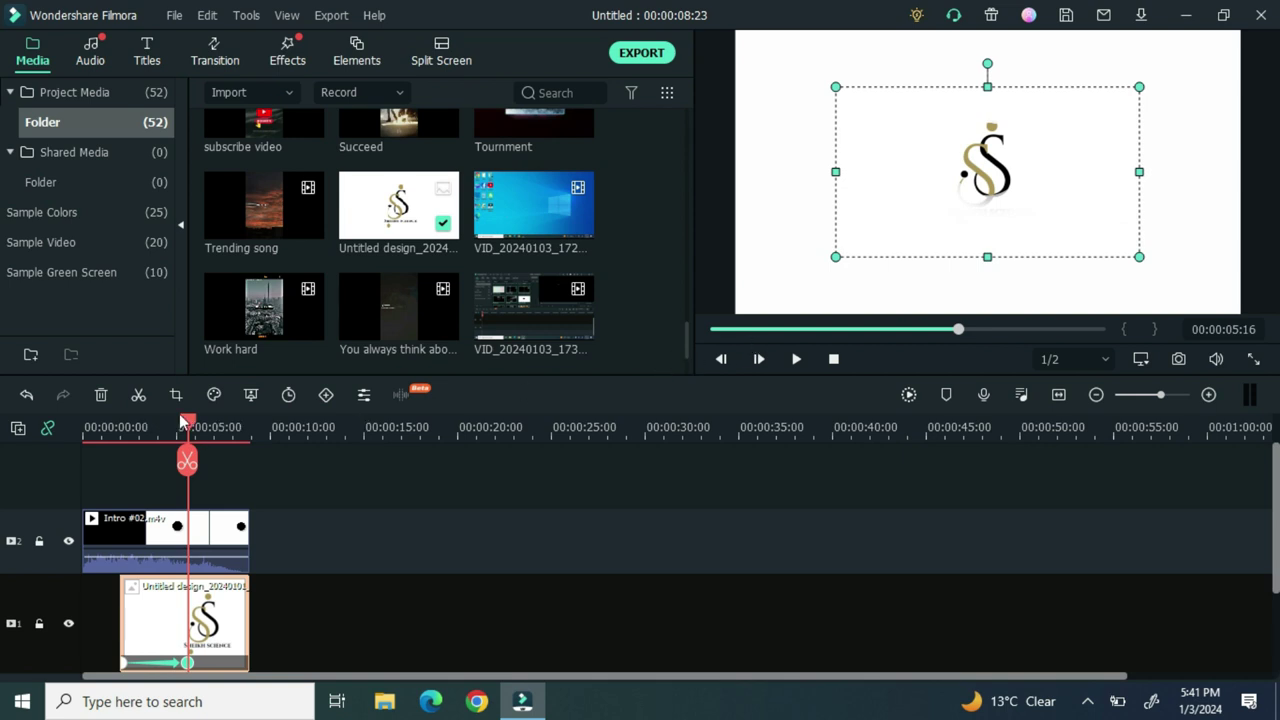
left_click_drag(183, 421, 6, 422)
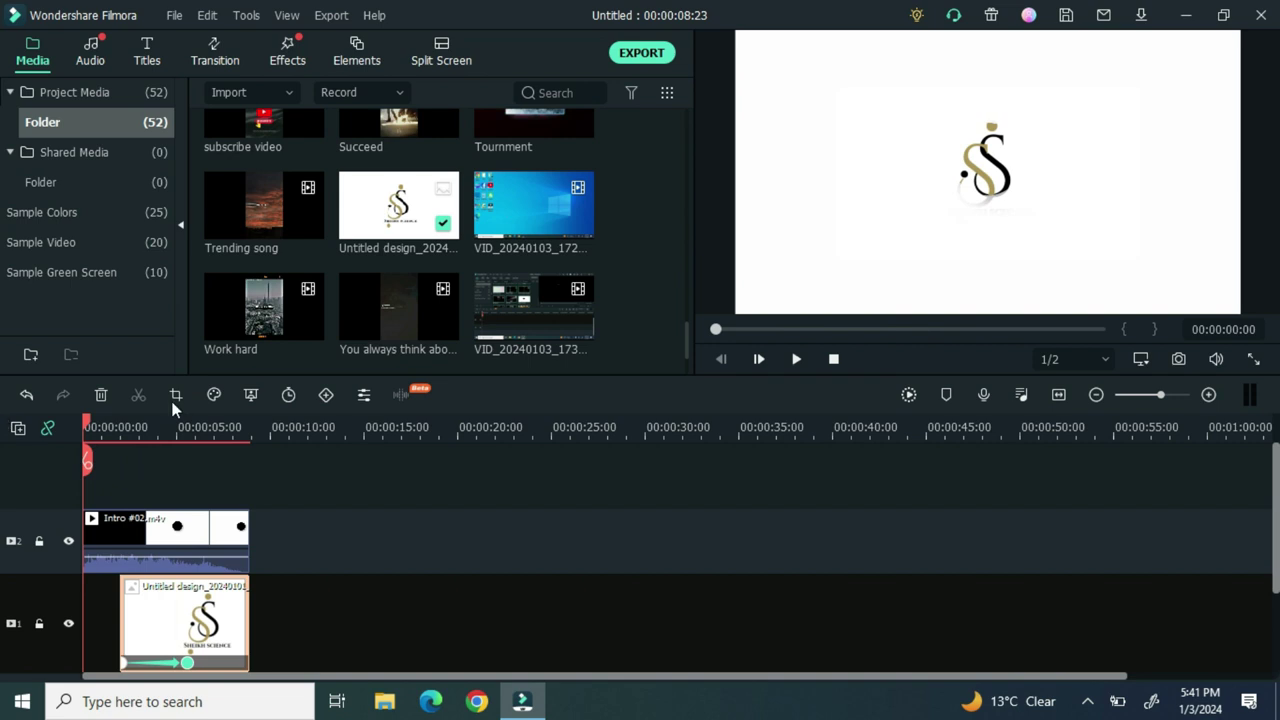
left_click(796, 360)
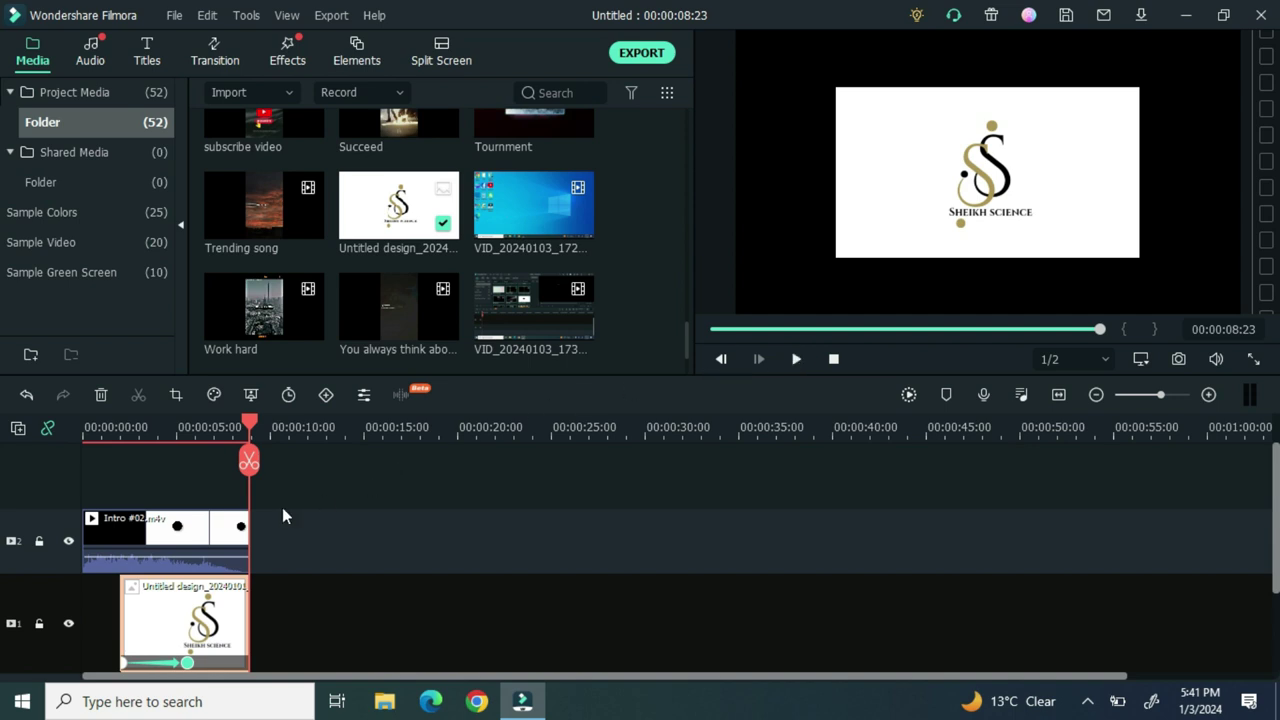
Move the Intro #02 clip to video track 3 and the logo image to track 2, and add the White sample color on track 1
left_click_drag(186, 541, 191, 490)
left_click_drag(172, 663, 175, 595)
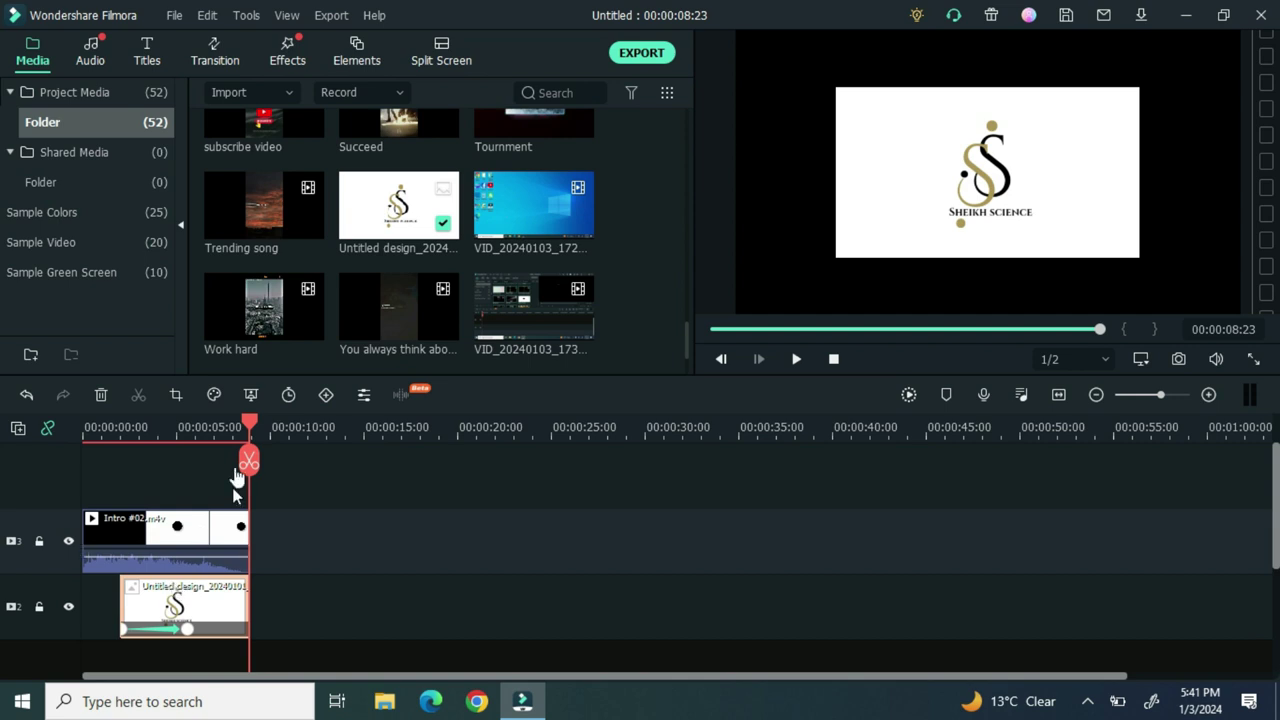
left_click_drag(250, 427, 6, 449)
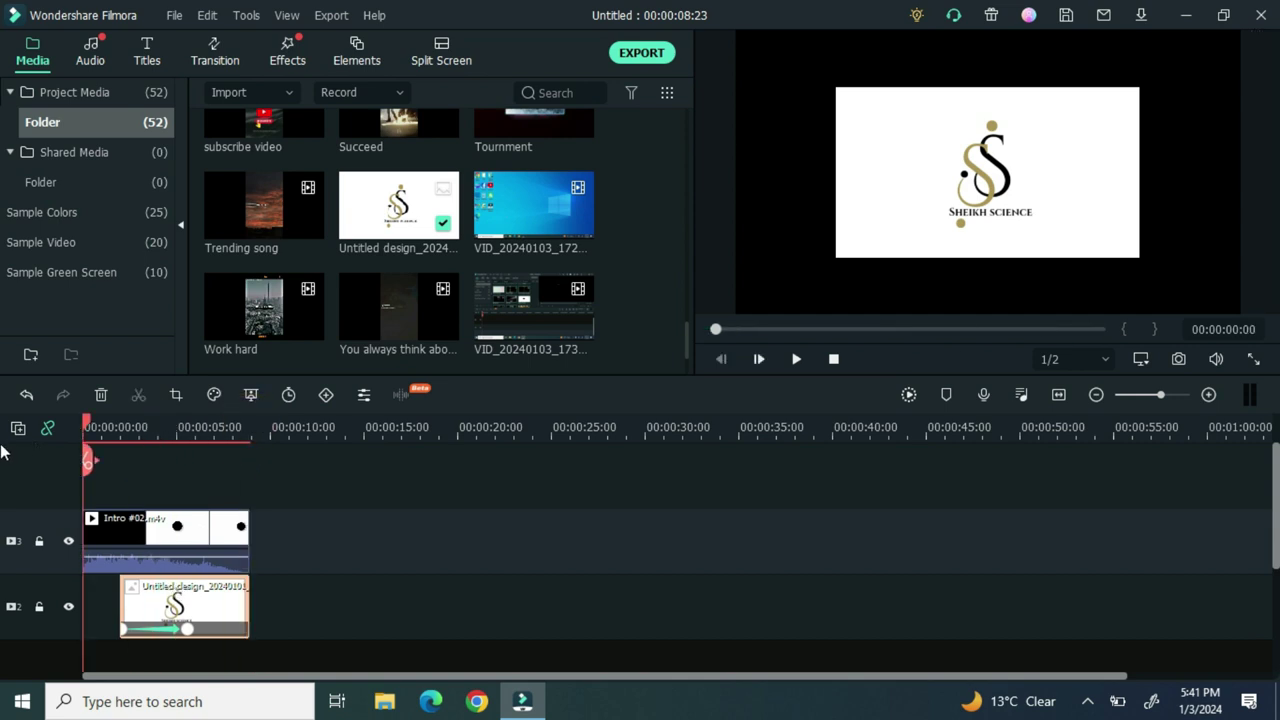
left_click(94, 211)
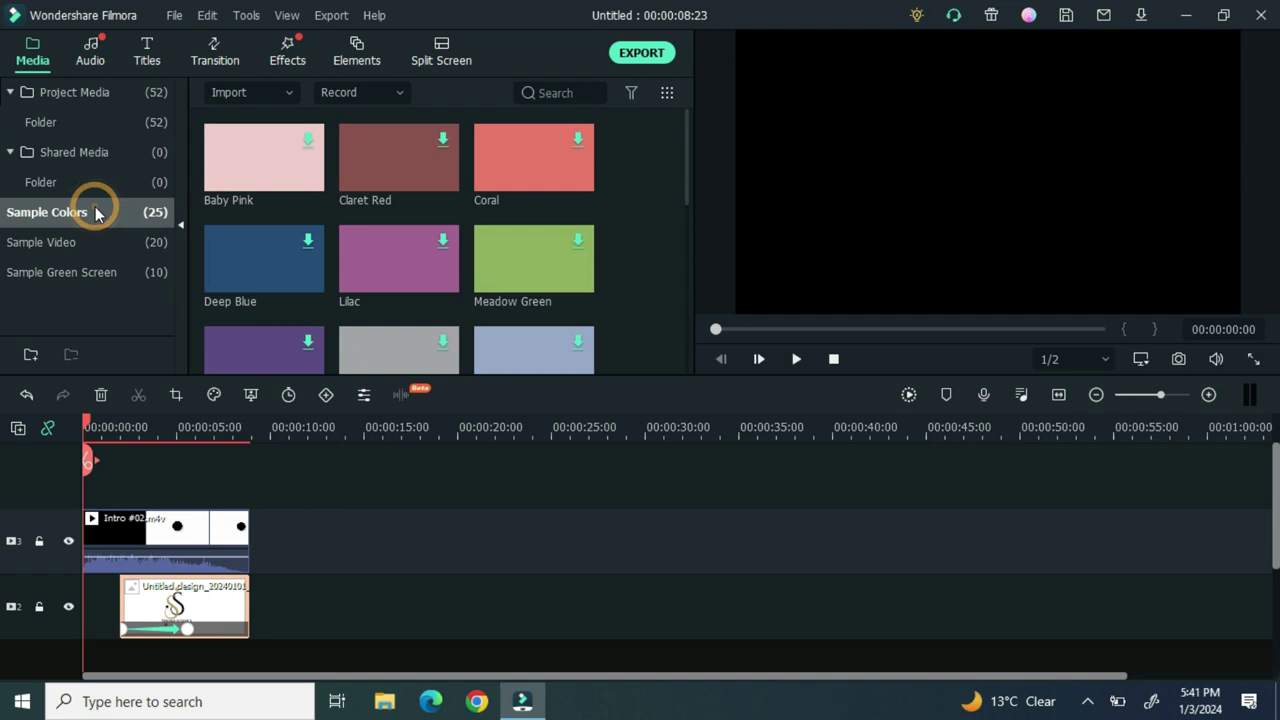
left_click(686, 360)
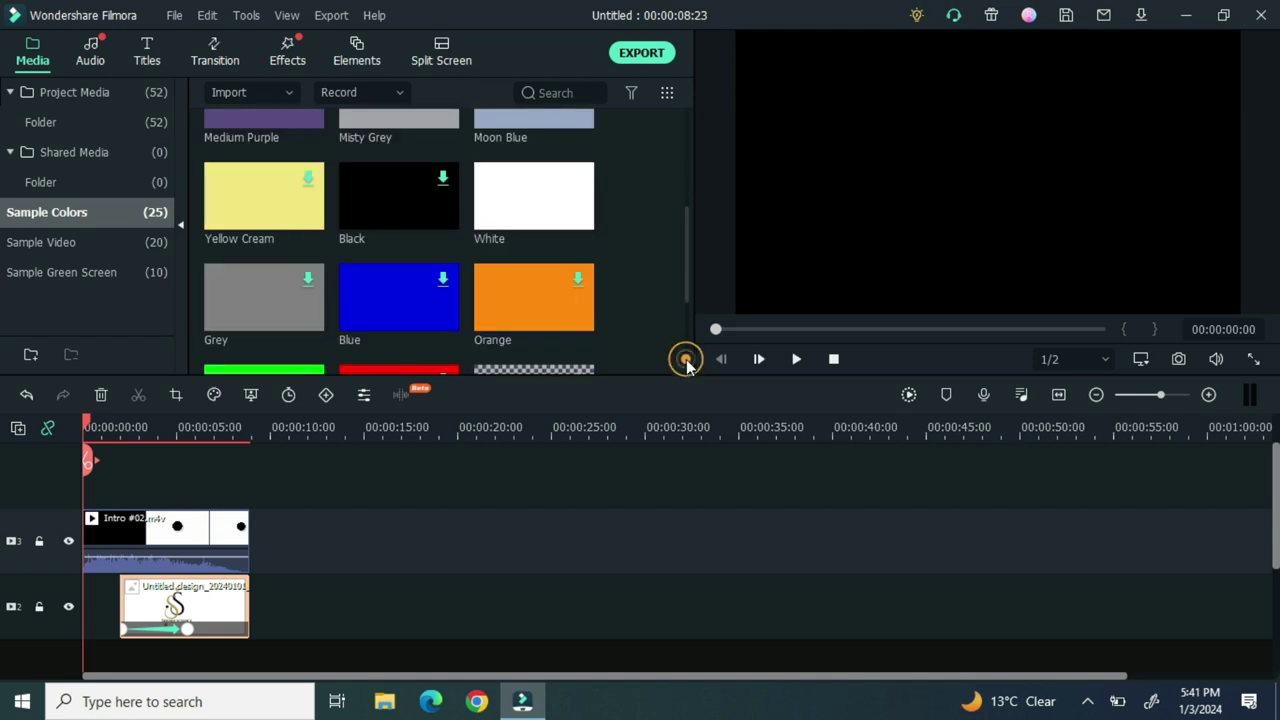
left_click(577, 216)
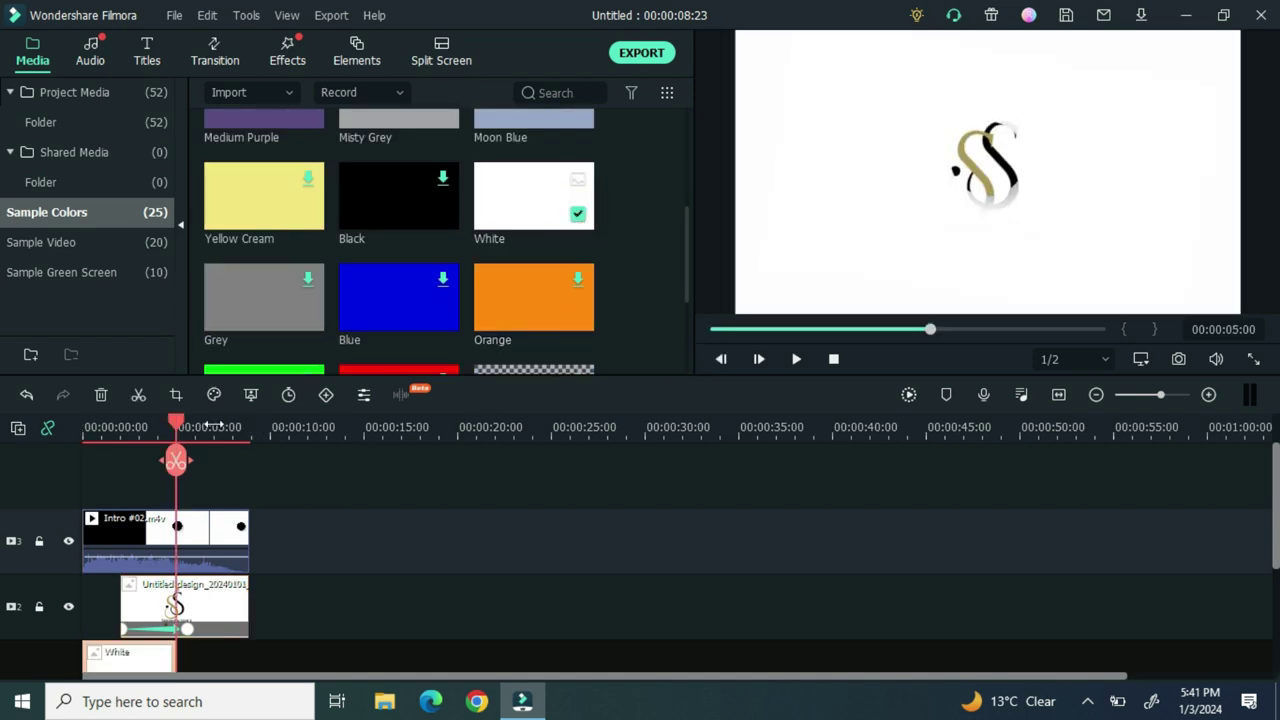
Shift the White color clip so it ends together with Intro #02, and preview the intro from the start
left_click_drag(177, 422, 56, 430)
left_click_drag(133, 665, 197, 662)
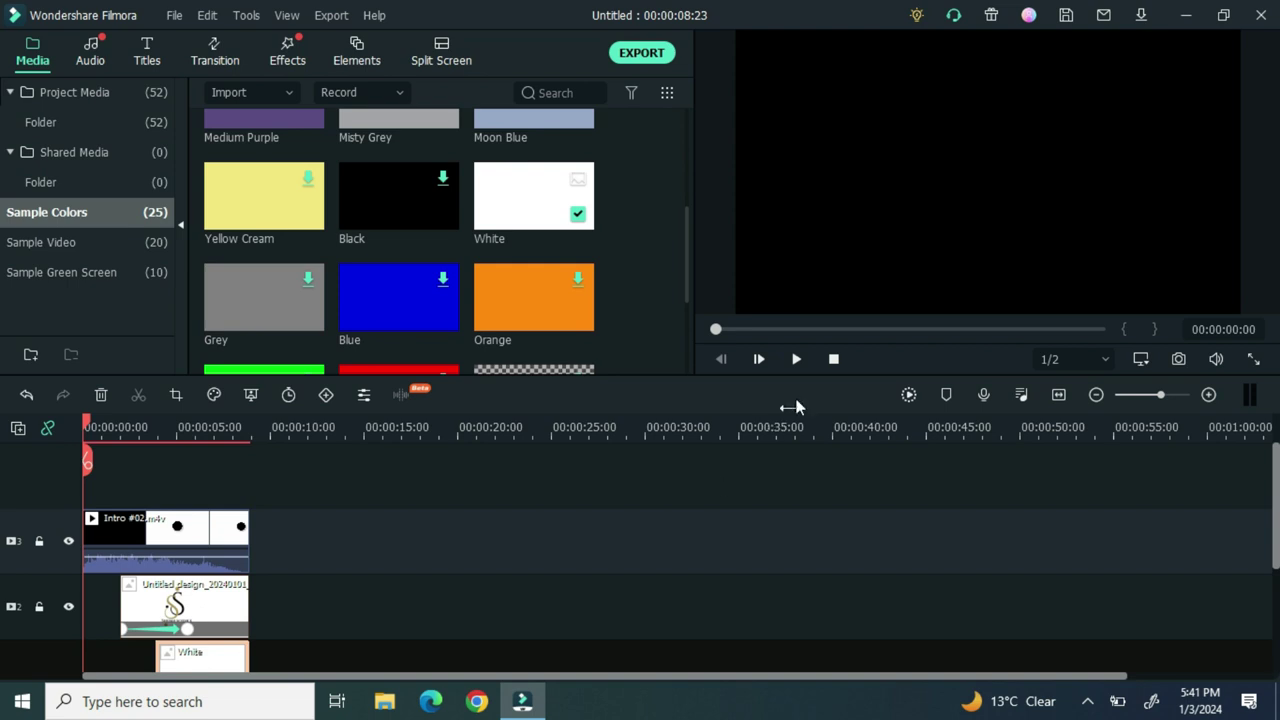
left_click(796, 361)
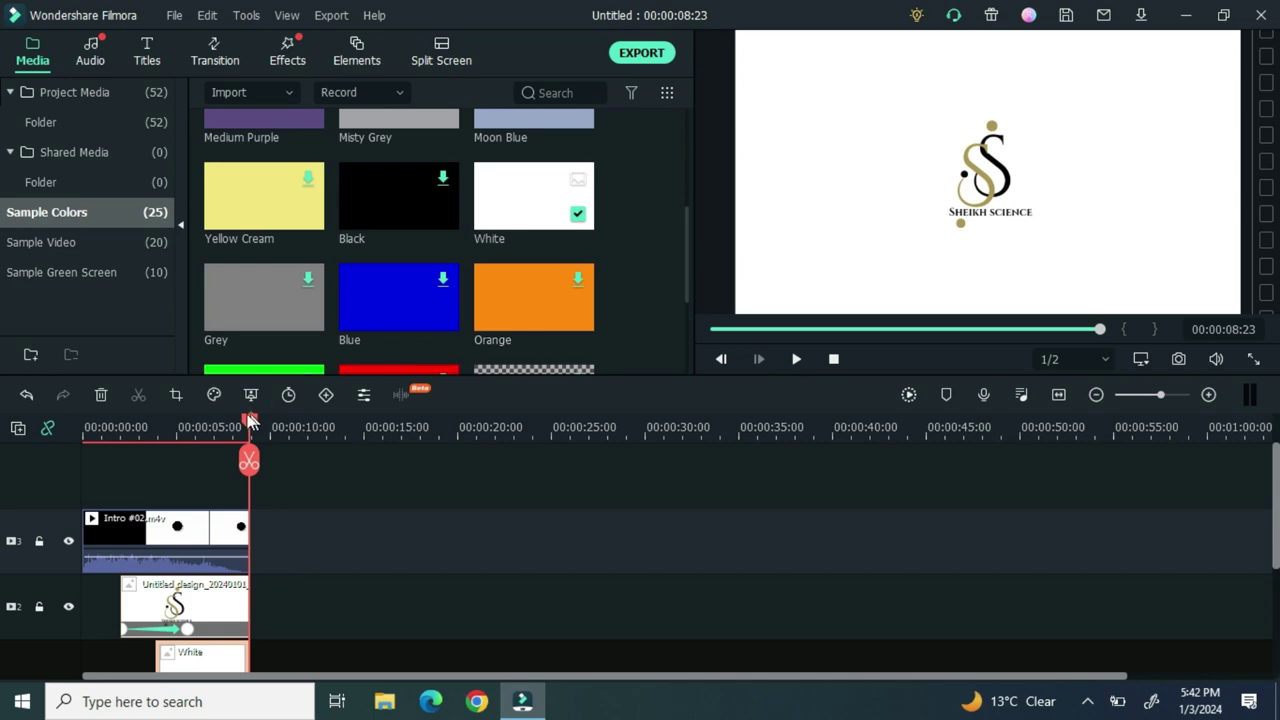
left_click_drag(252, 424, 66, 440)
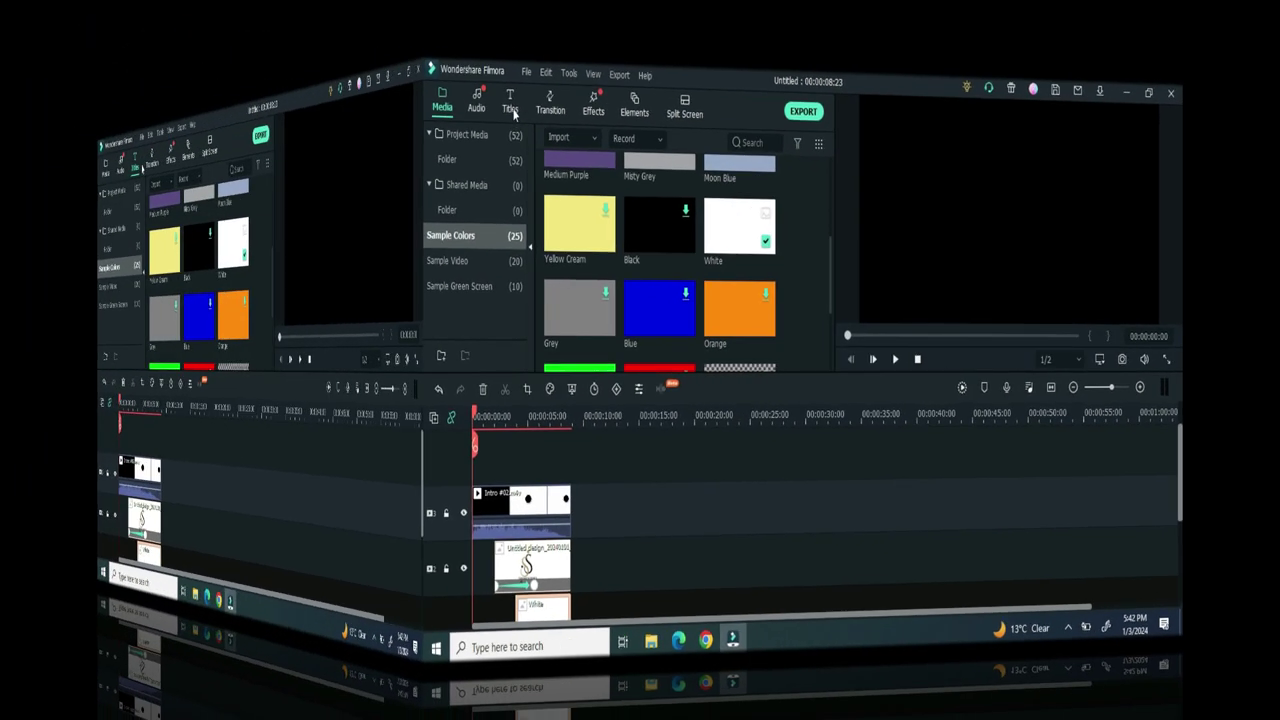
Add the Title 39 title on video track 4 and shift it so it ends together with Intro #02
left_click(752, 130)
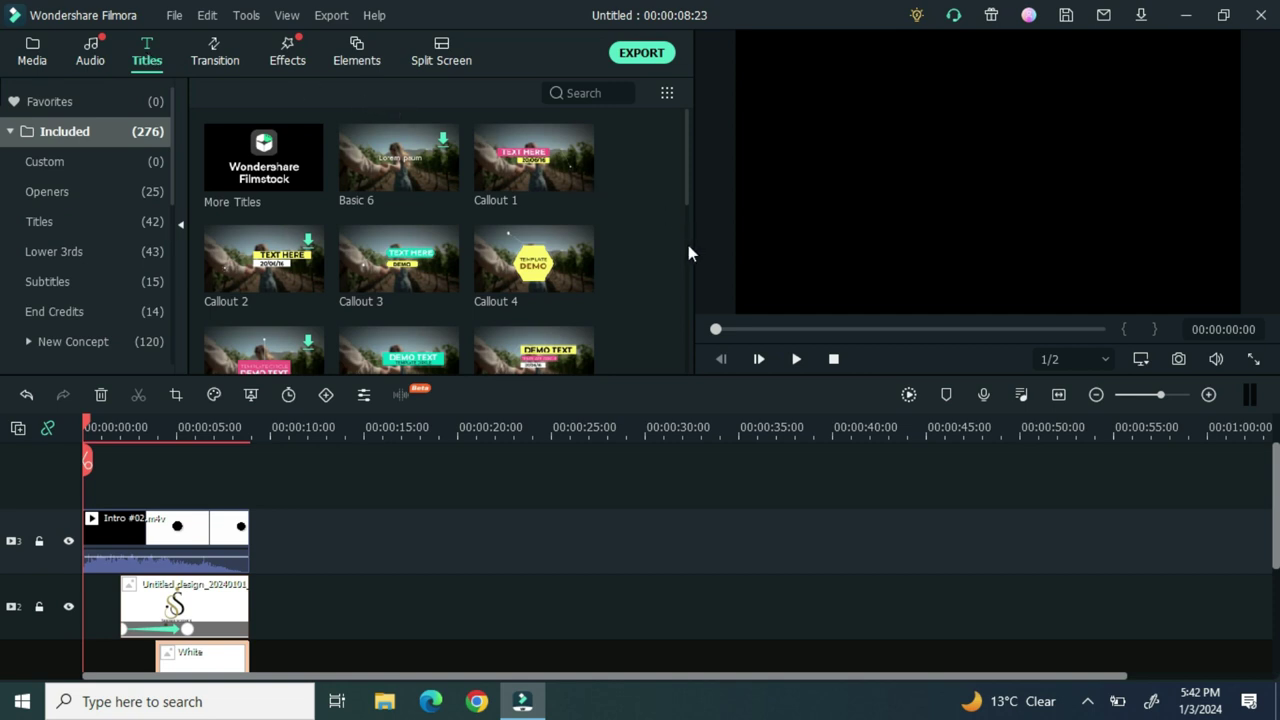
scroll(685, 250, "down", 5)
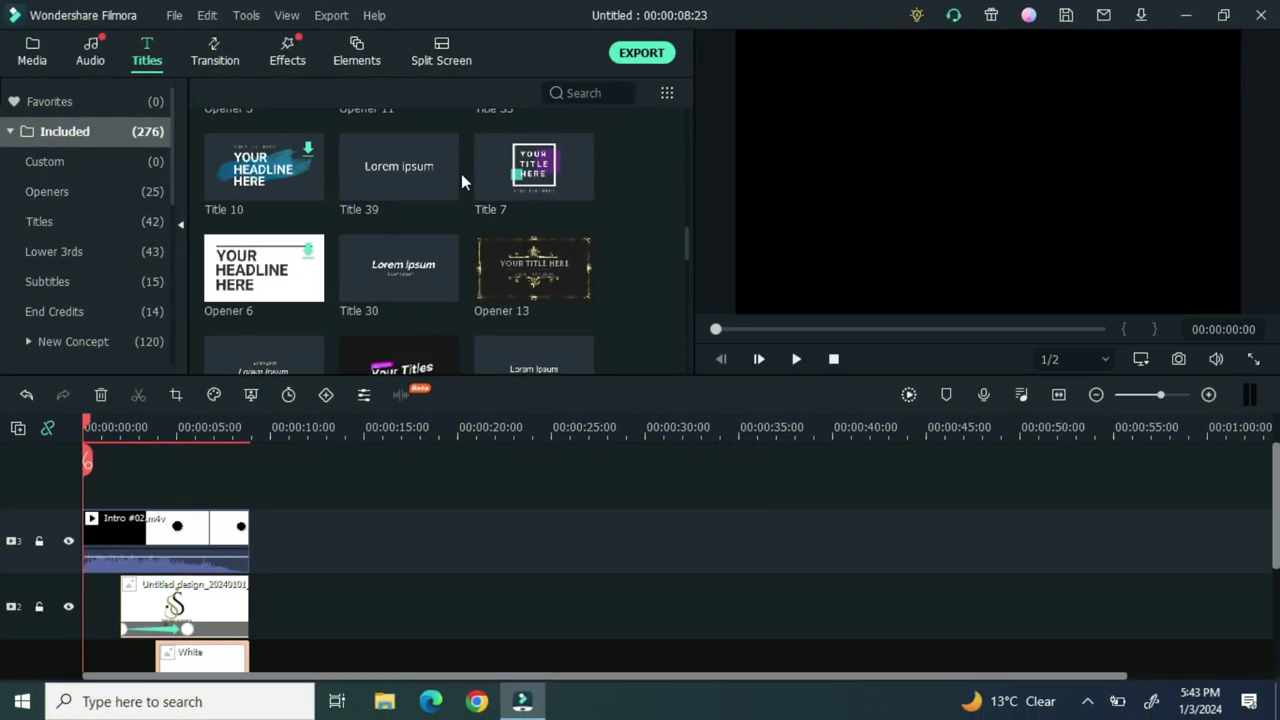
mouse_move(436, 183)
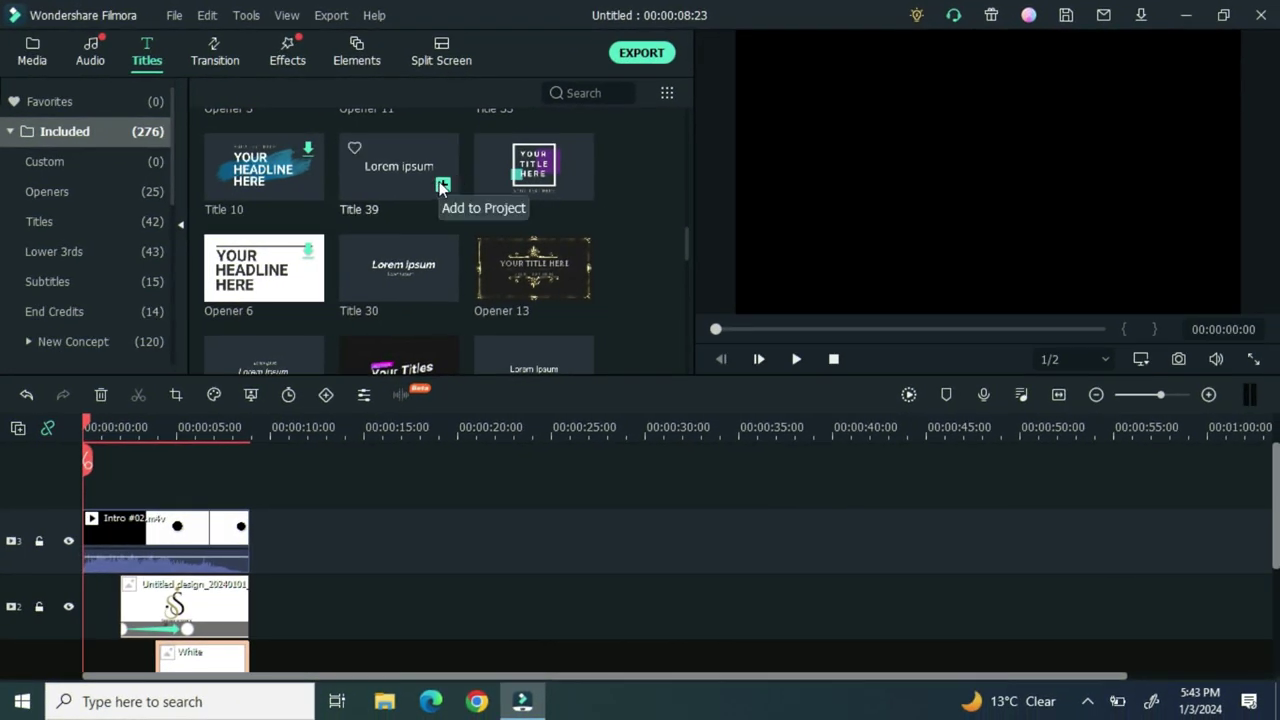
left_click(442, 187)
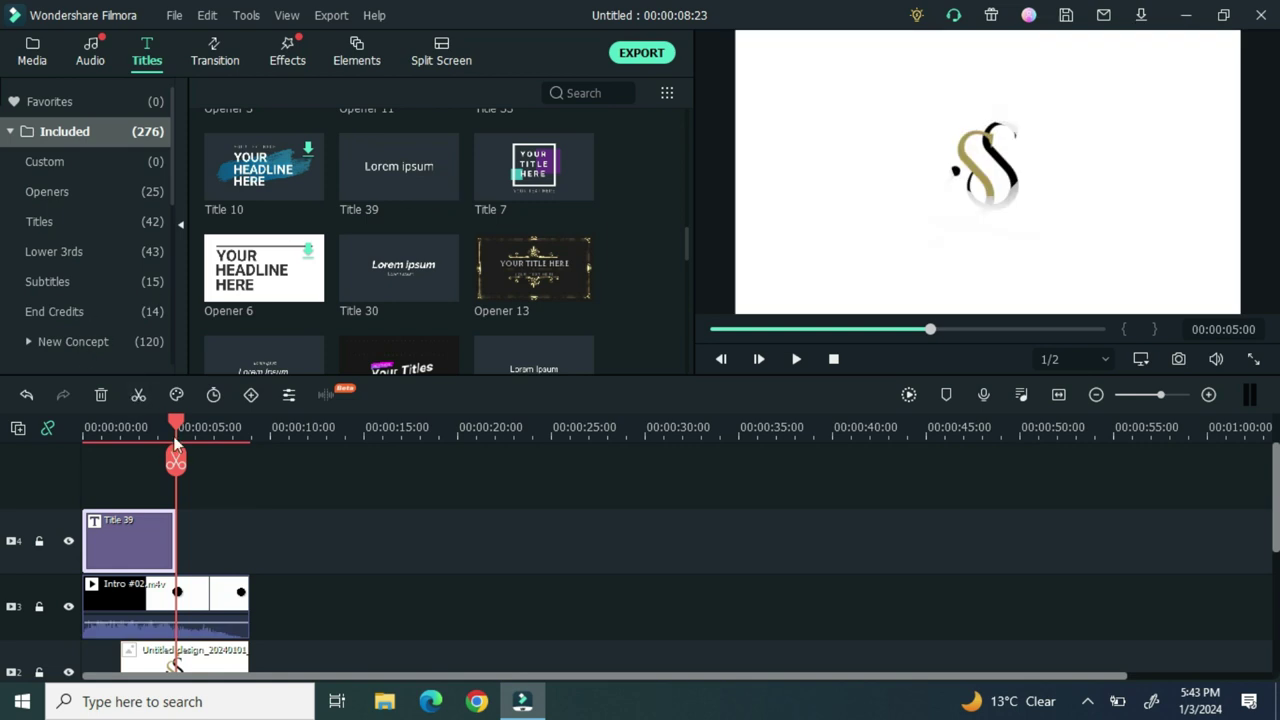
left_click_drag(176, 427, 45, 432)
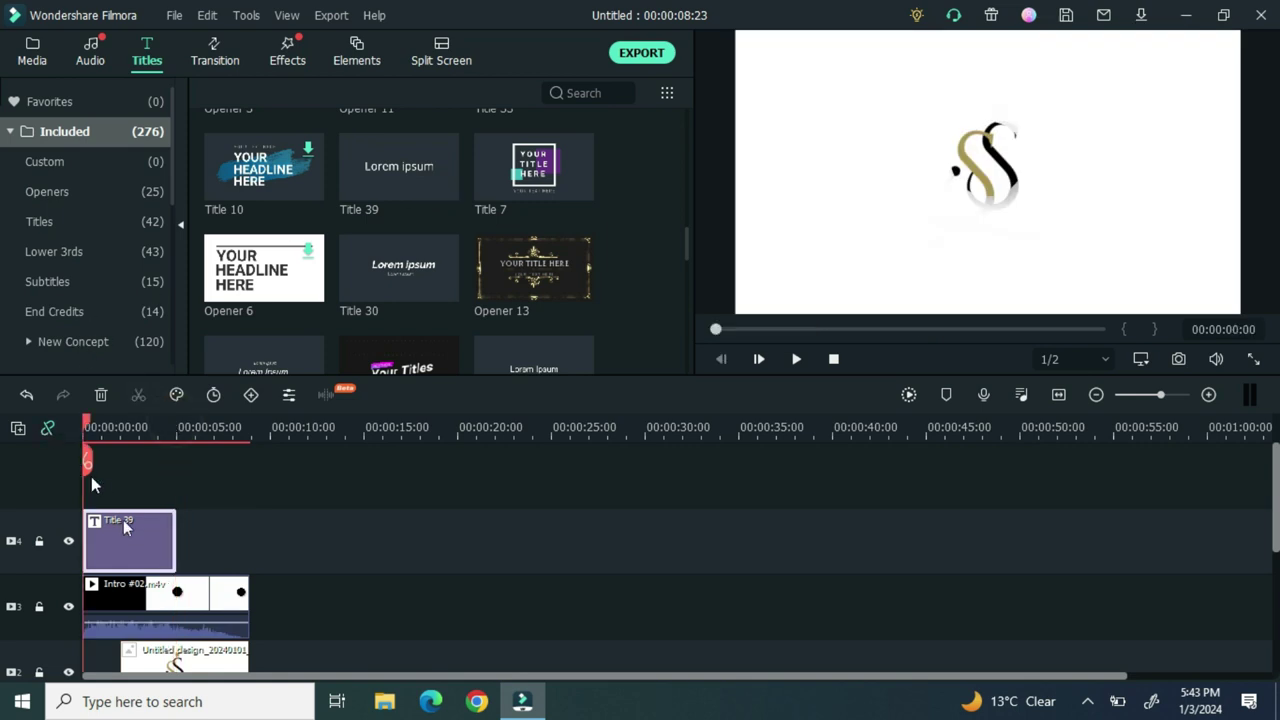
left_click_drag(135, 524, 190, 522)
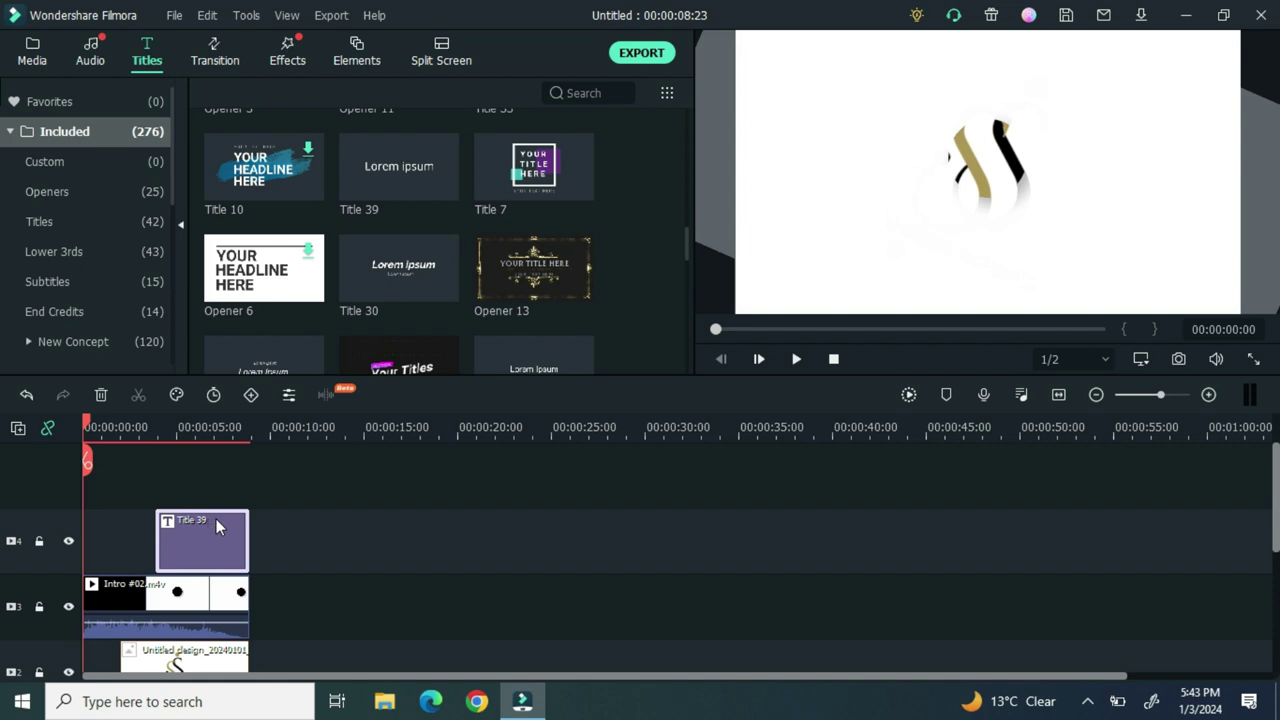
Replace the placeholder text of Title 39 with "Sheikh science"
double_click(205, 527)
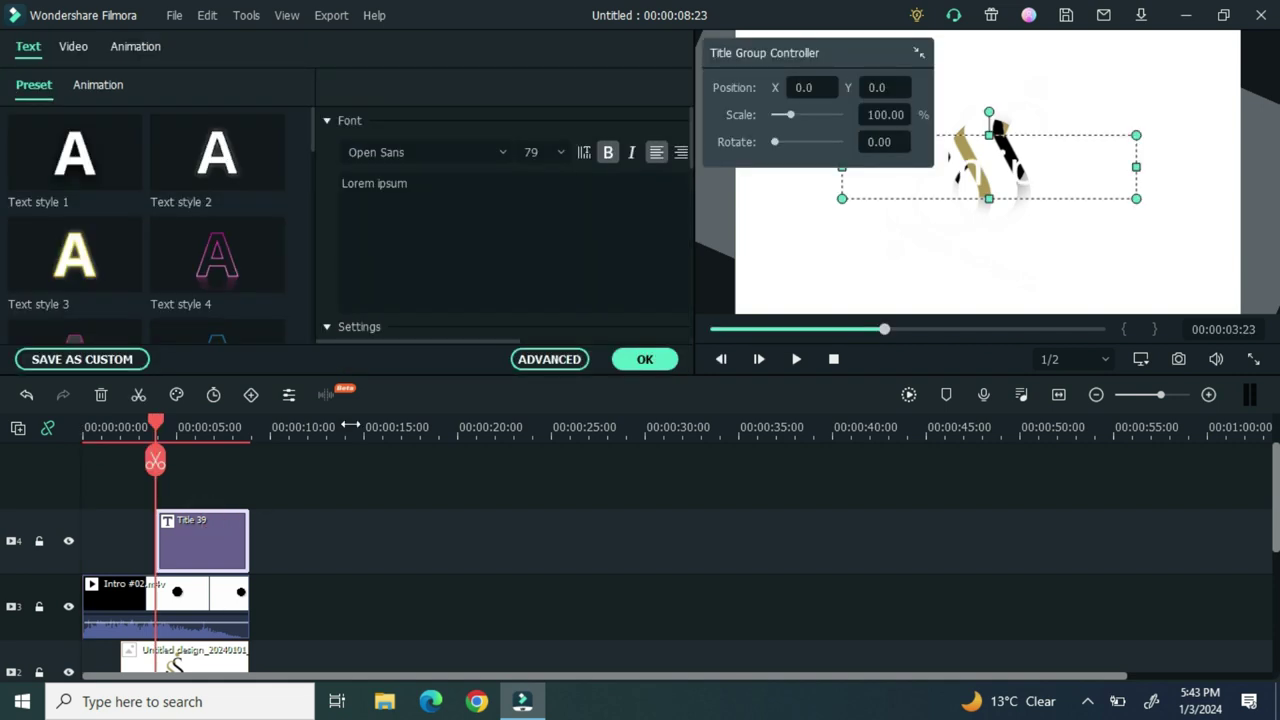
left_click(470, 204)
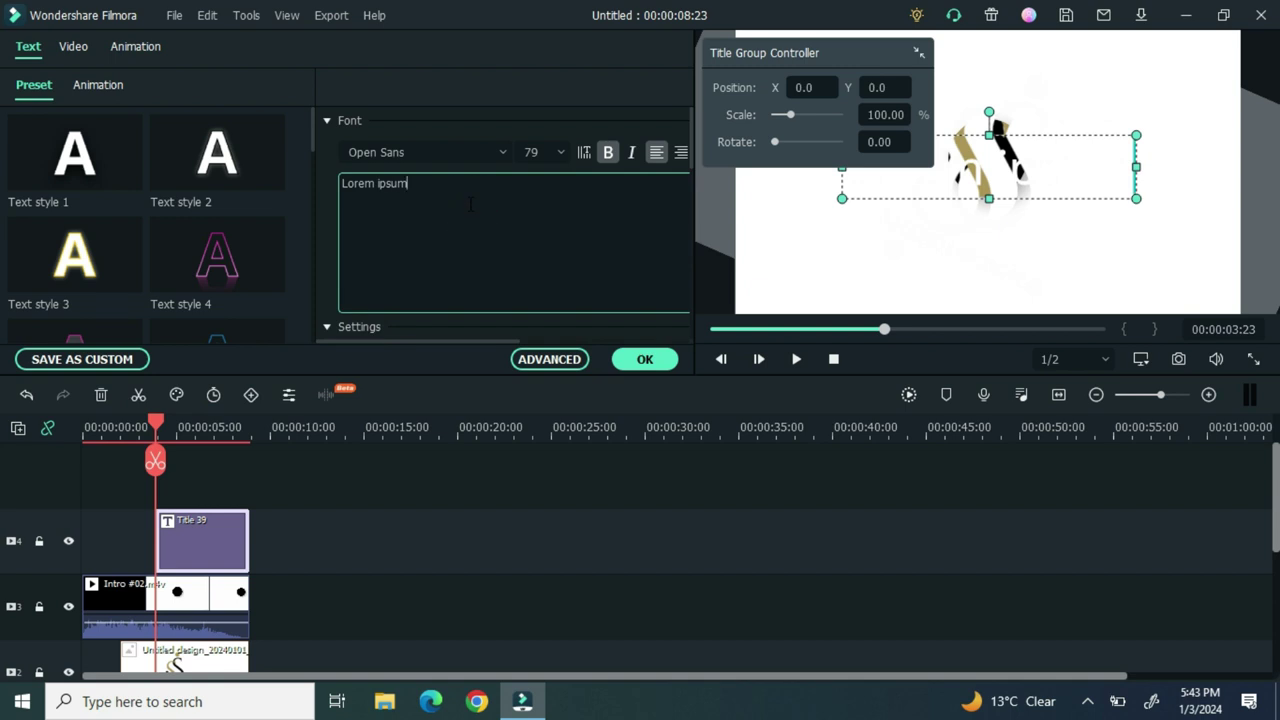
key("BackSpace")
key("BackSpace")
key("BackSpace")
key("BackSpace")
key("BackSpace")
key("BackSpace")
key("BackSpace")
key("BackSpace")
key("BackSpace")
key("BackSpace")
key("BackSpace")
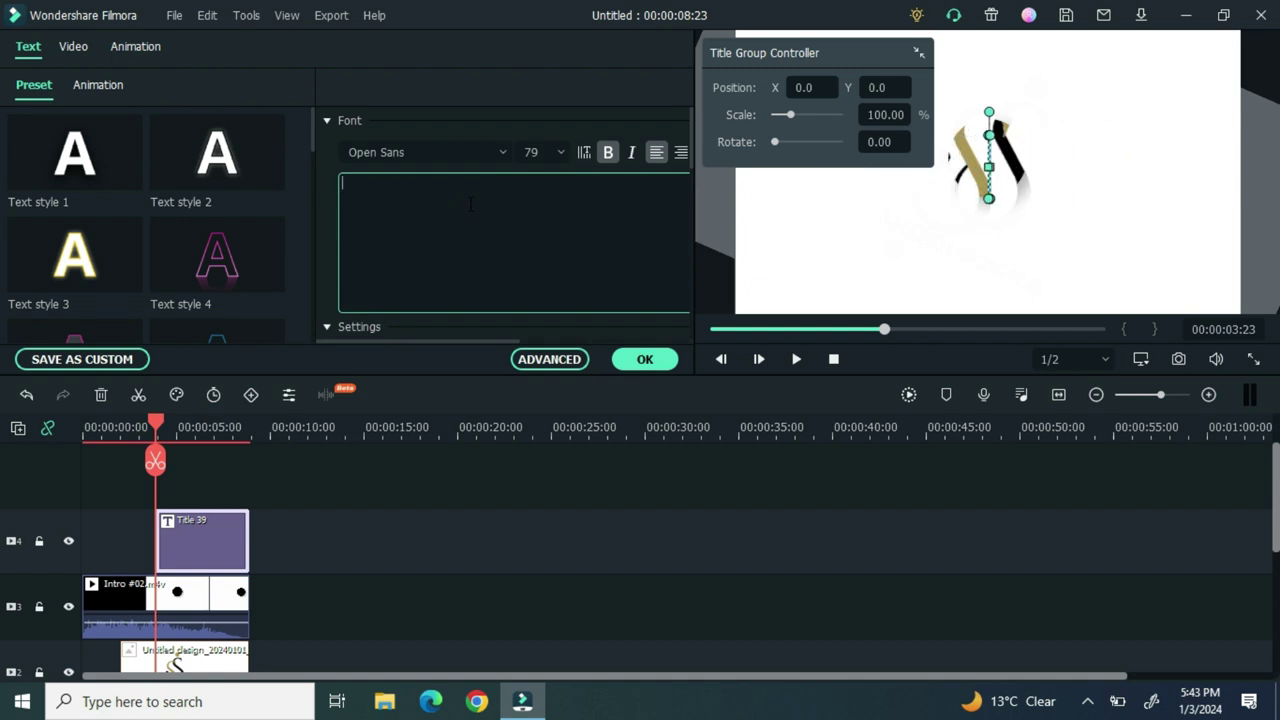
type("S")
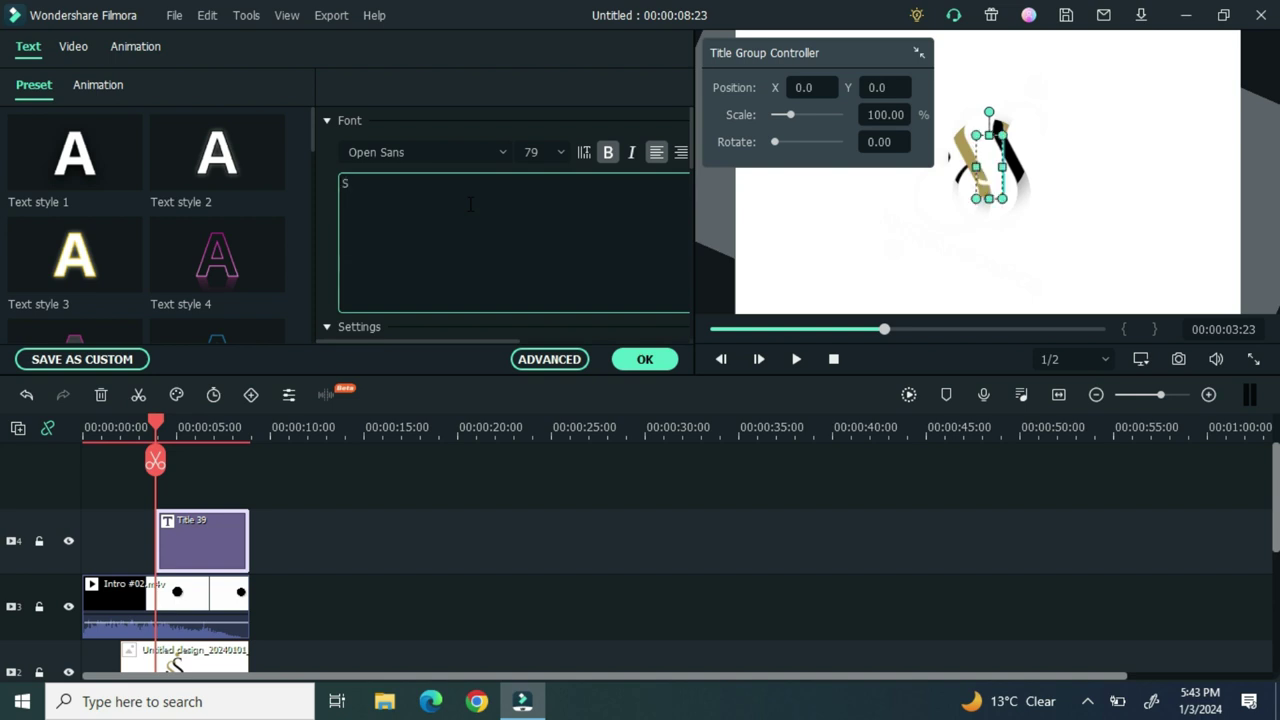
type("he")
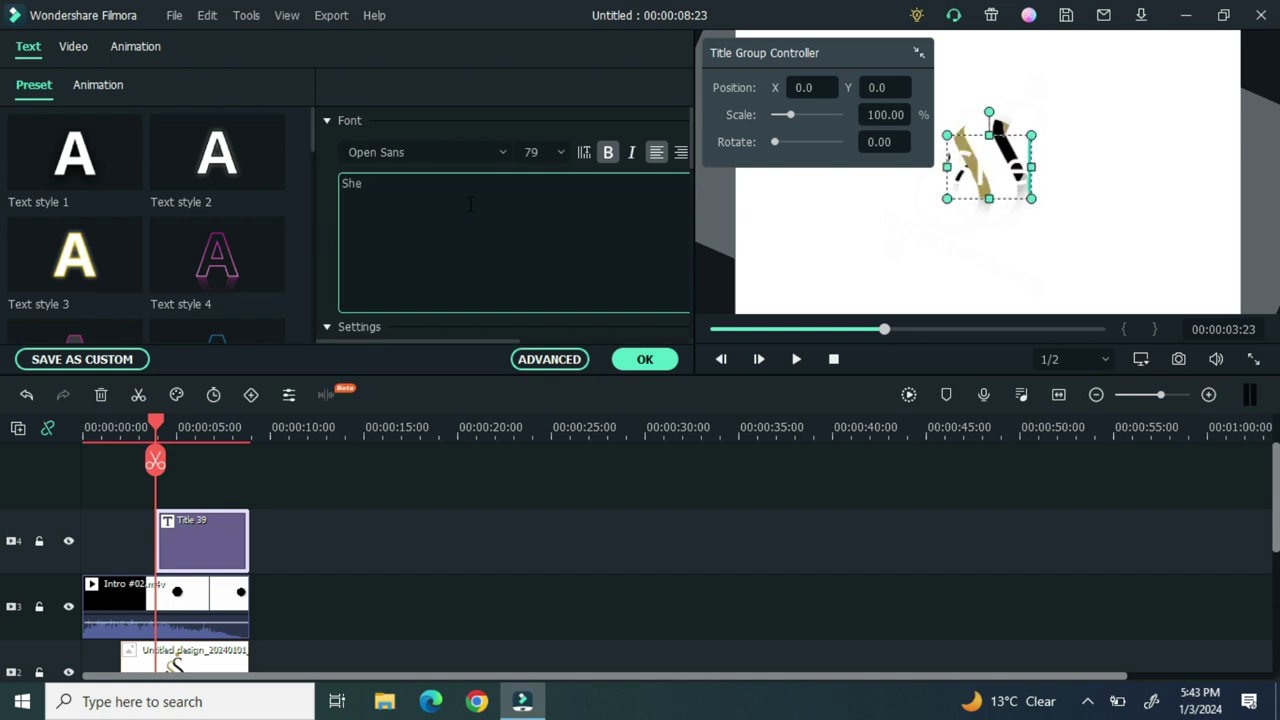
type("ikh sci")
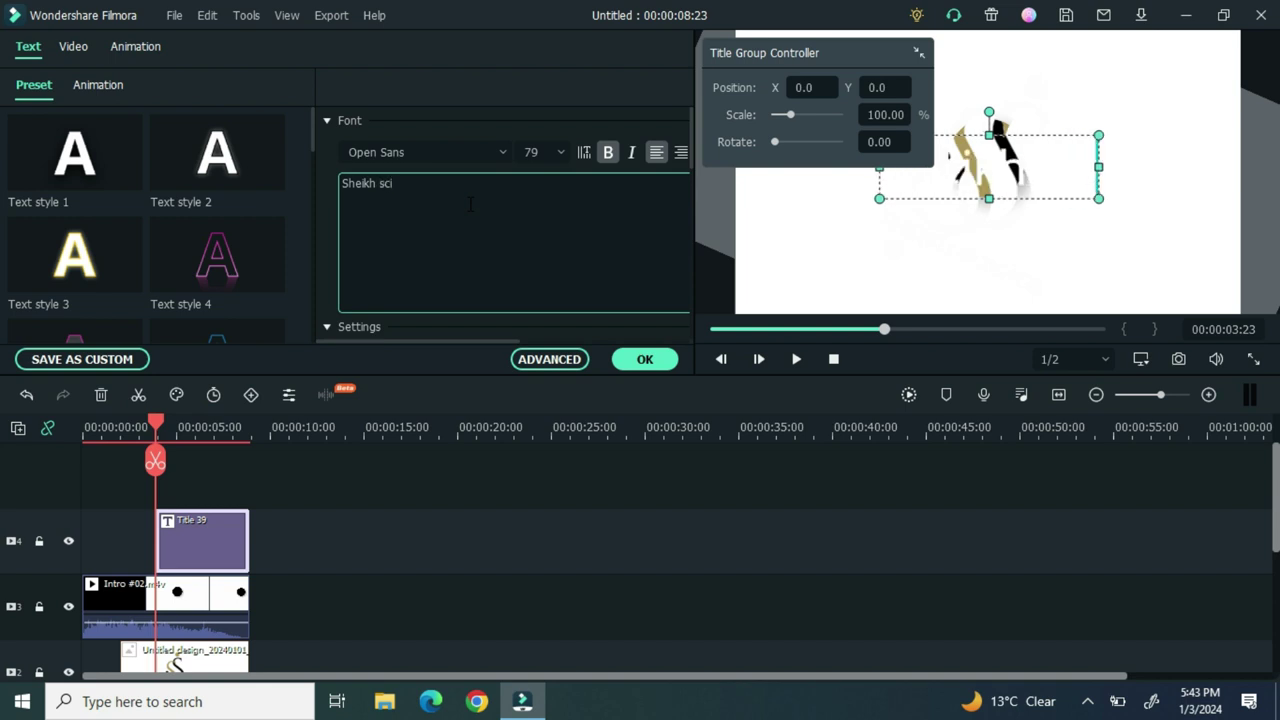
type("cence")
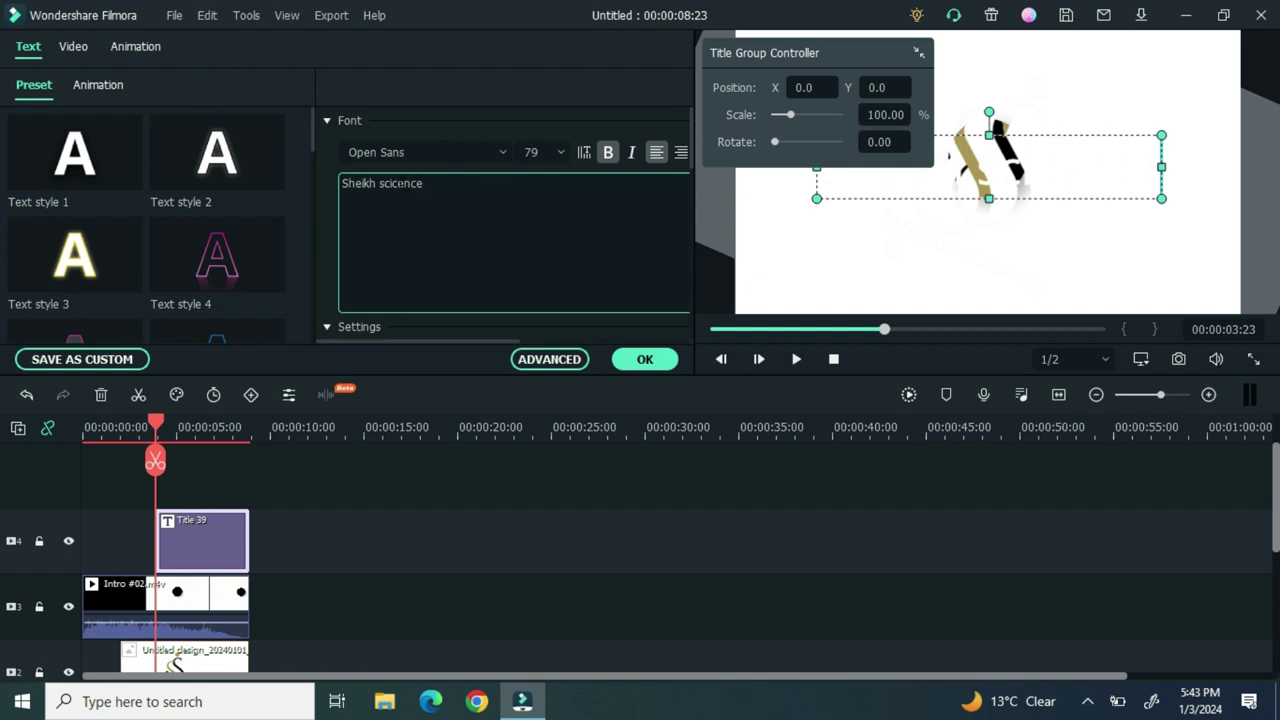
left_click(398, 183)
key("BackSpace")
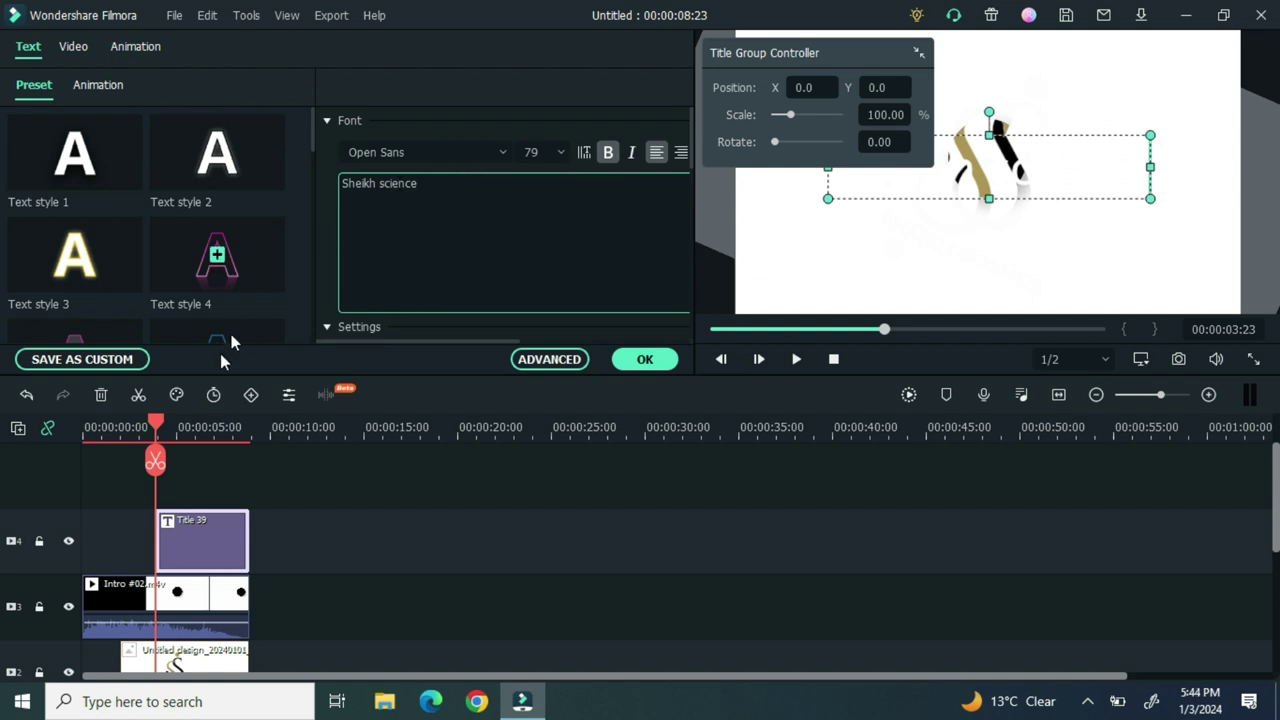
Set the text color of the "Sheikh science" title to black
left_click(327, 327)
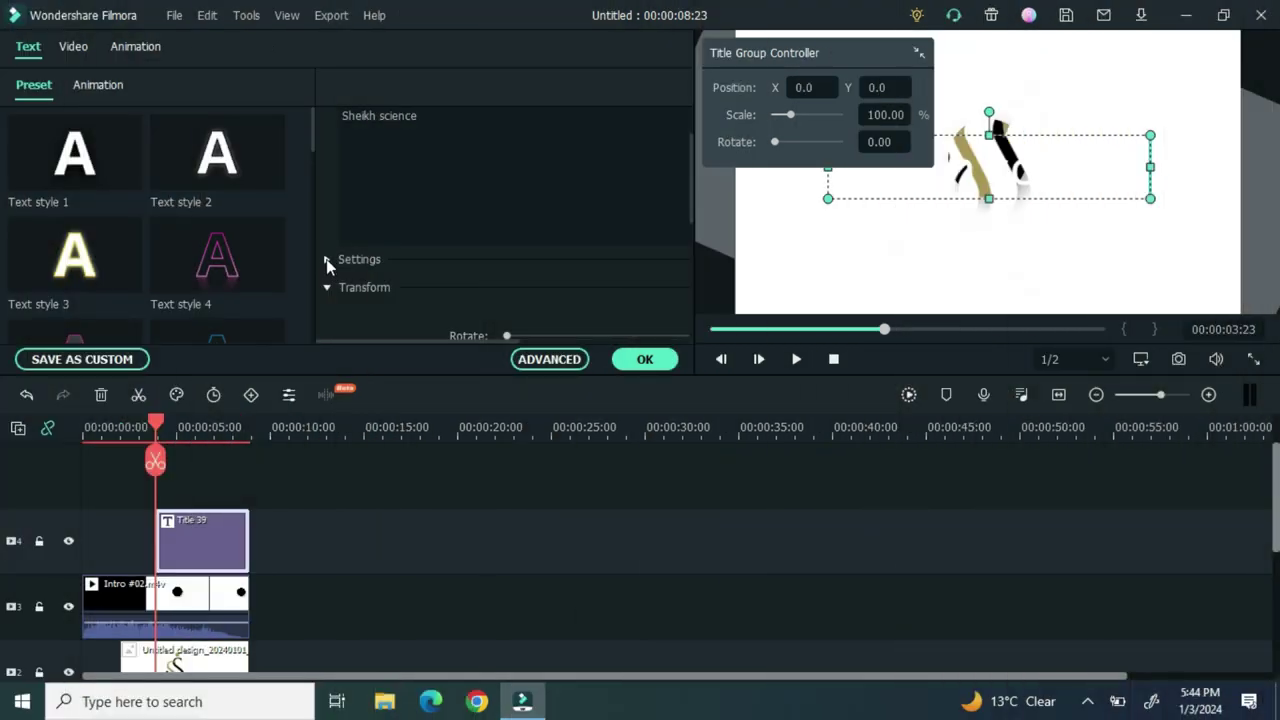
left_click(326, 259)
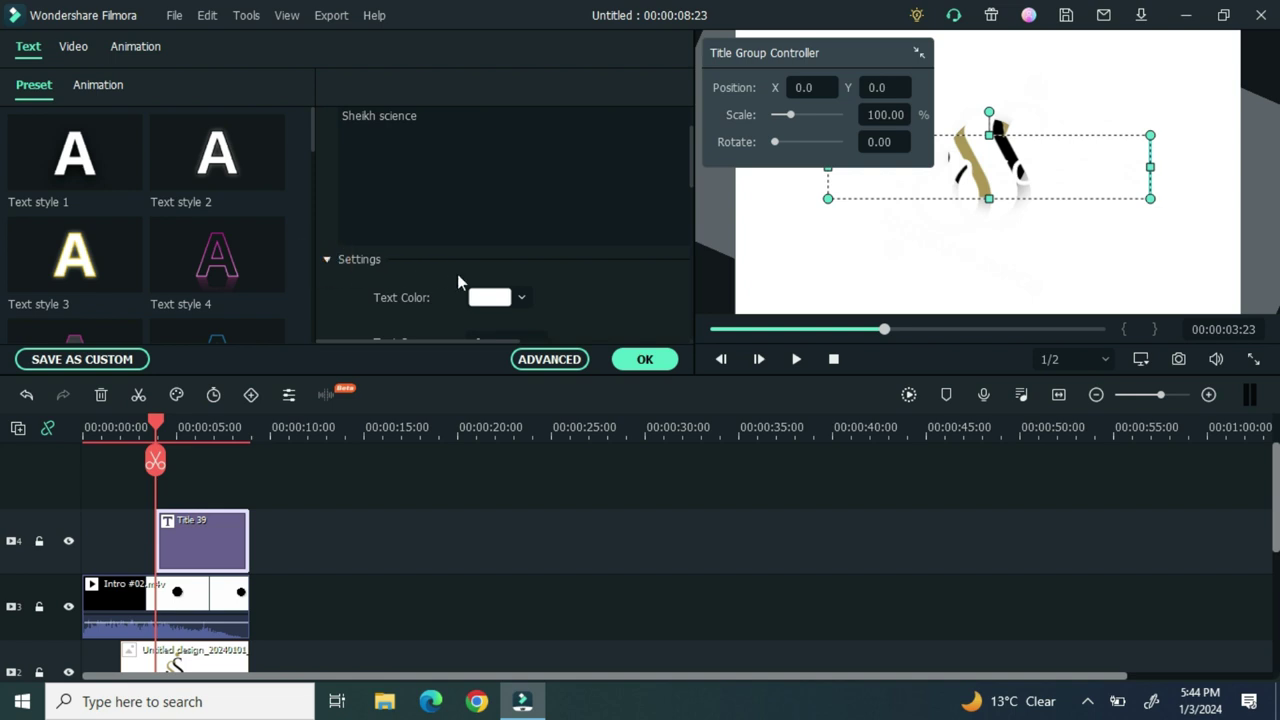
left_click(520, 296)
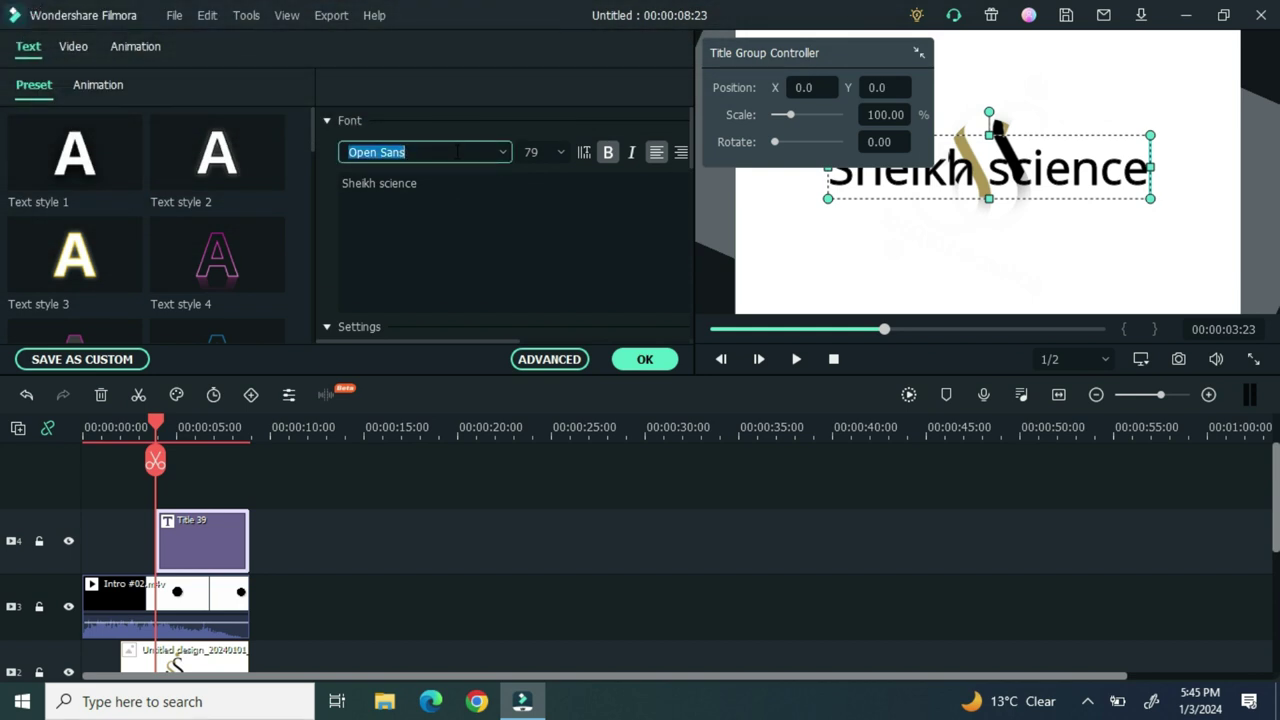
Set the font of the "Sheikh science" title to Quicksand Light and its size to 64
key("BackSpace")
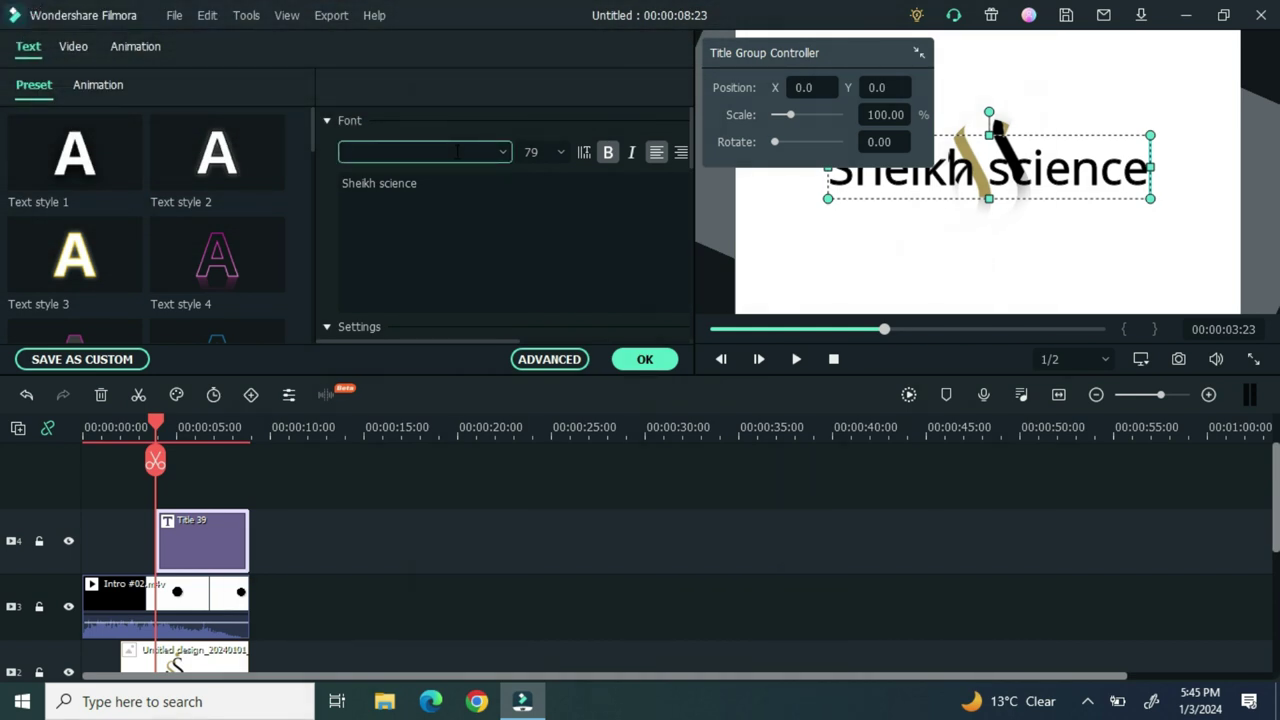
type("Quicksand Light")
left_click(535, 190)
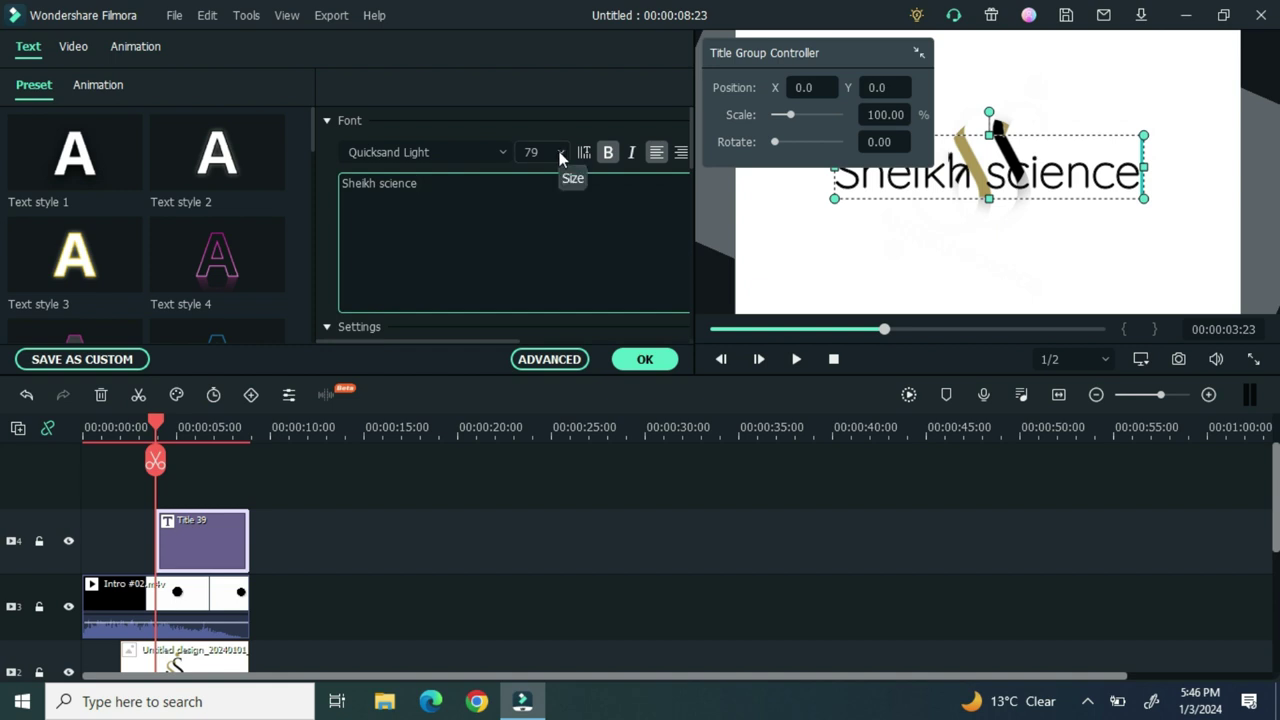
left_click(560, 154)
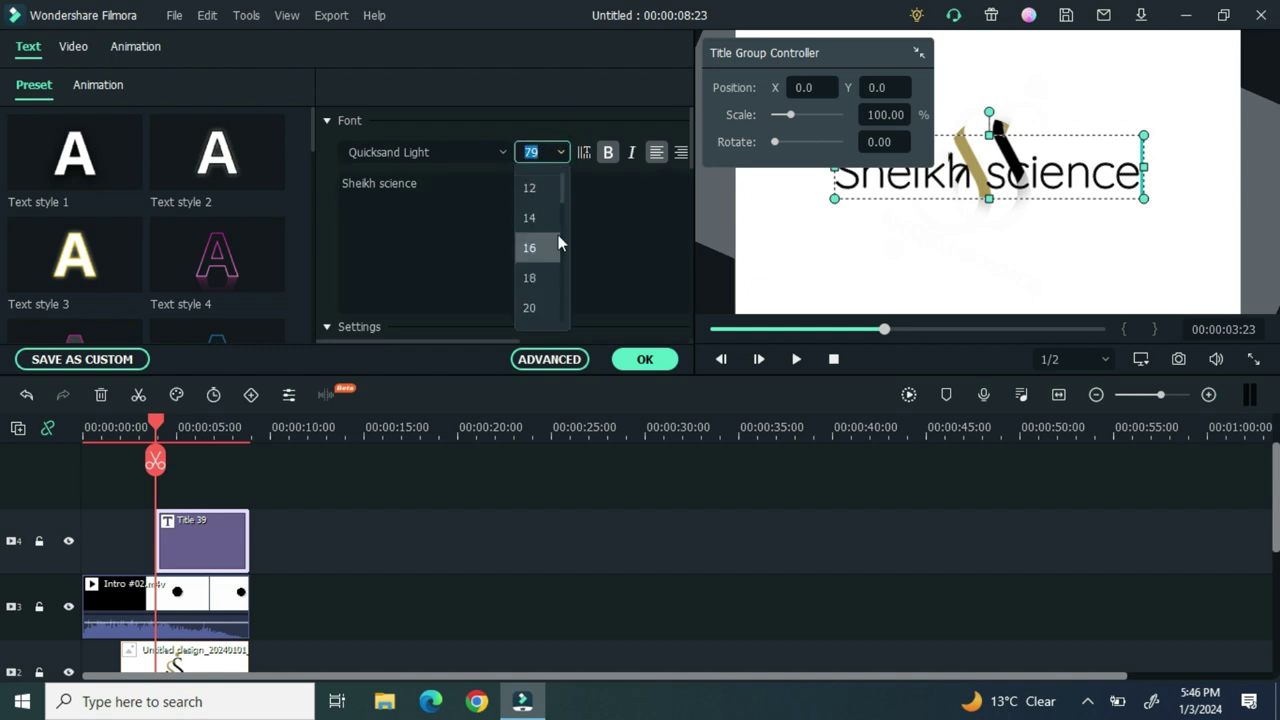
scroll(563, 307, "down", 5)
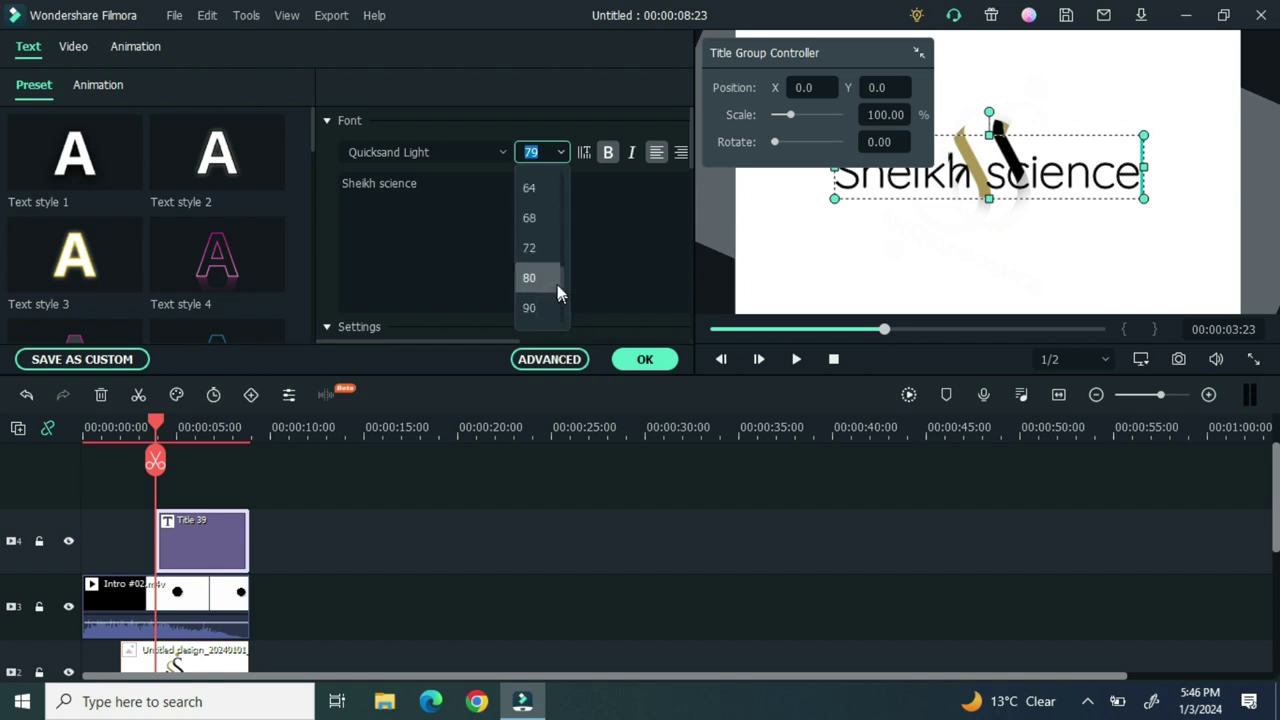
left_click(544, 187)
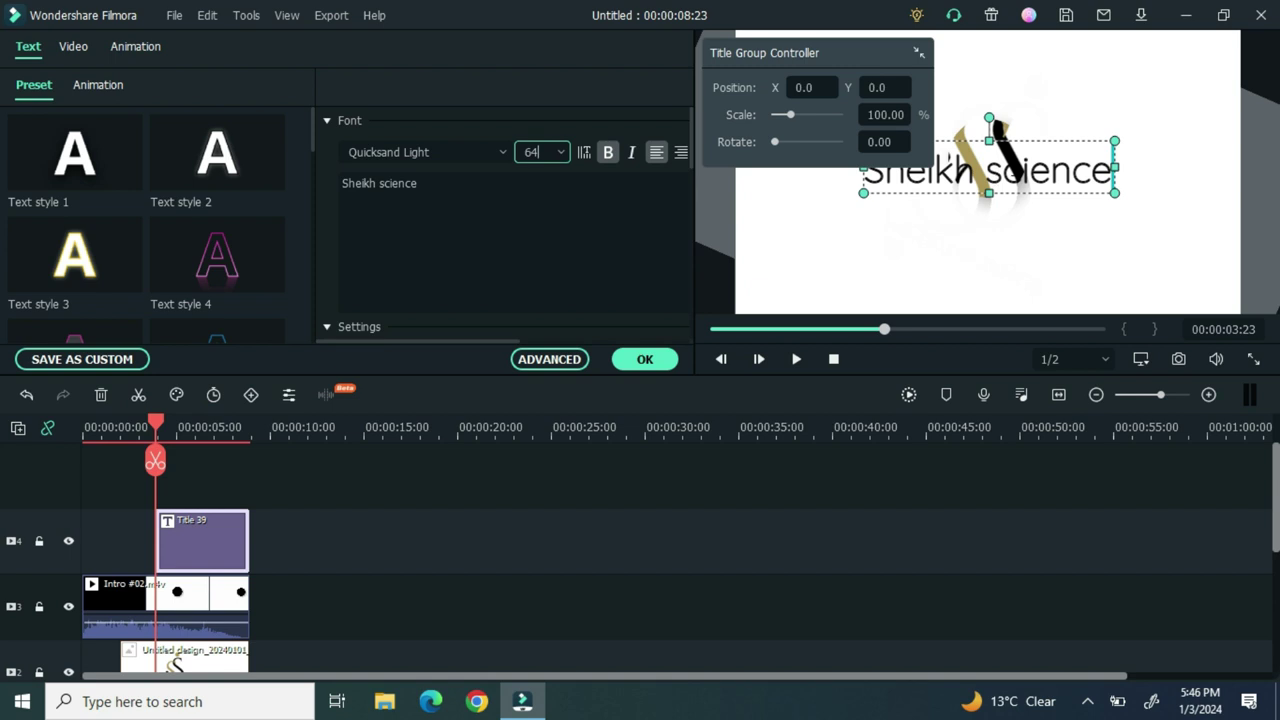
Move the "Sheikh science" title directly beneath the logo, centered, and accept the title edits
left_click_drag(987, 199, 1015, 253)
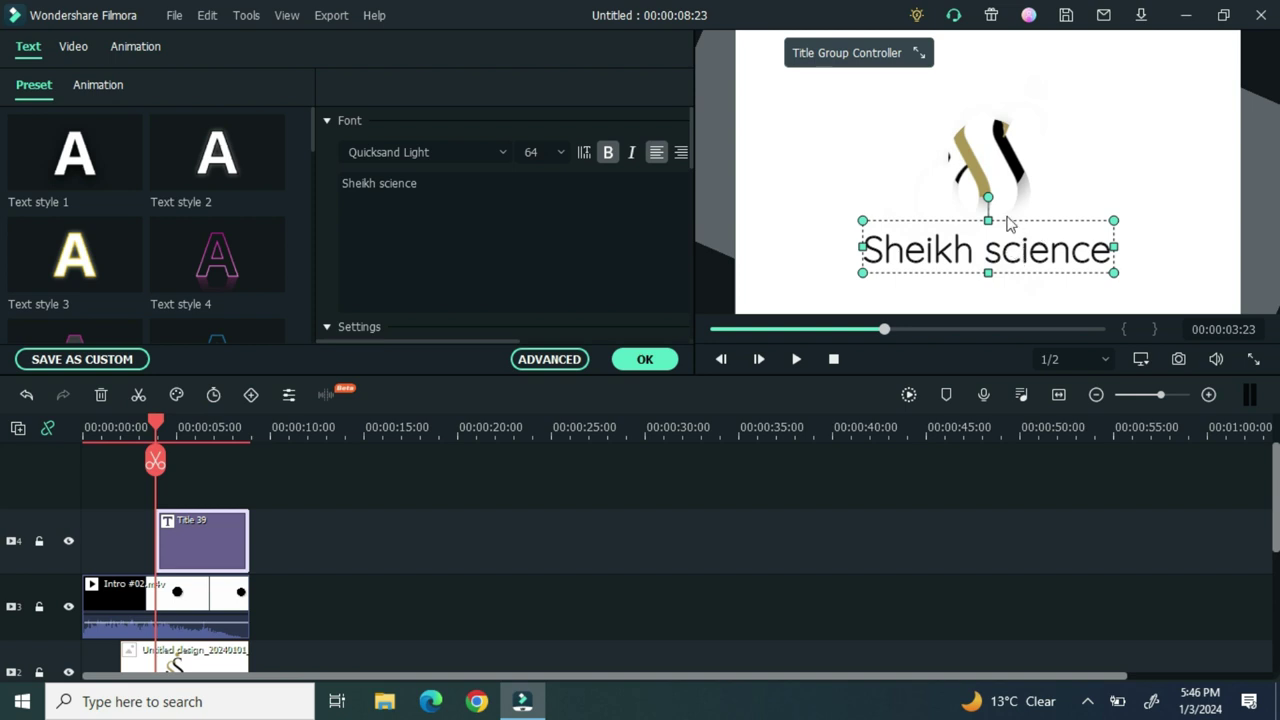
left_click(272, 170)
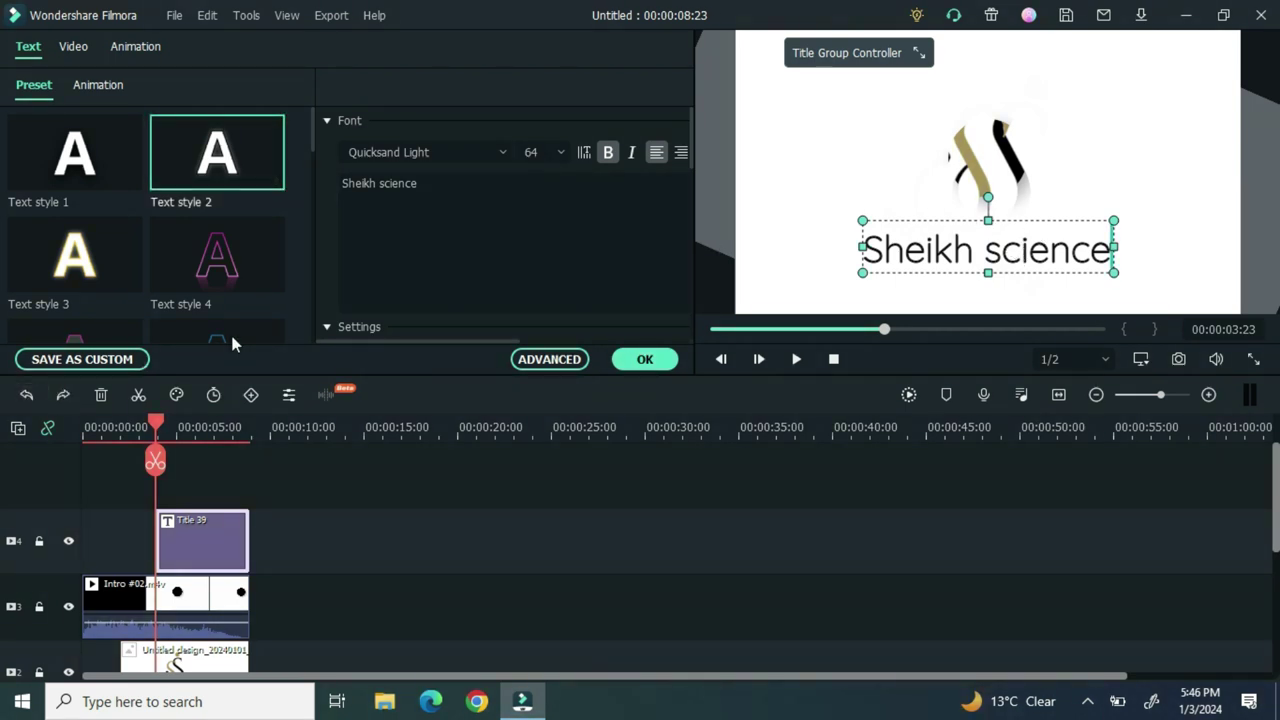
left_click(496, 230)
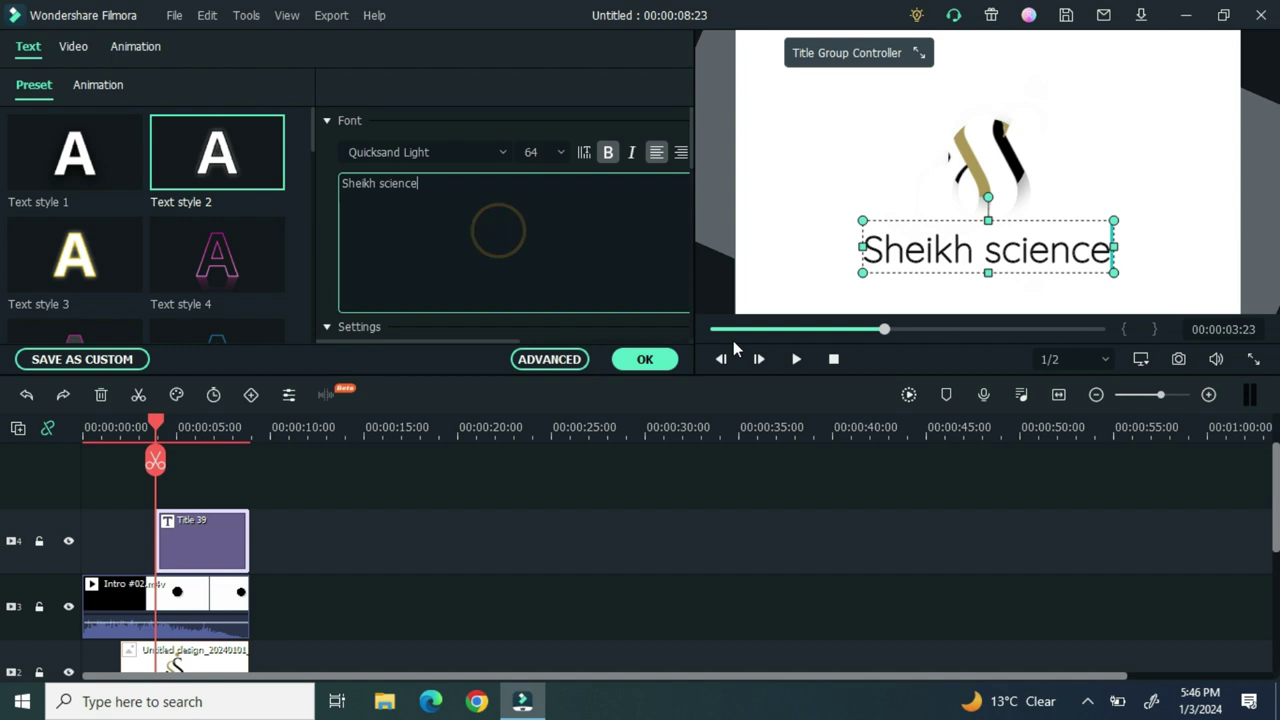
left_click(645, 359)
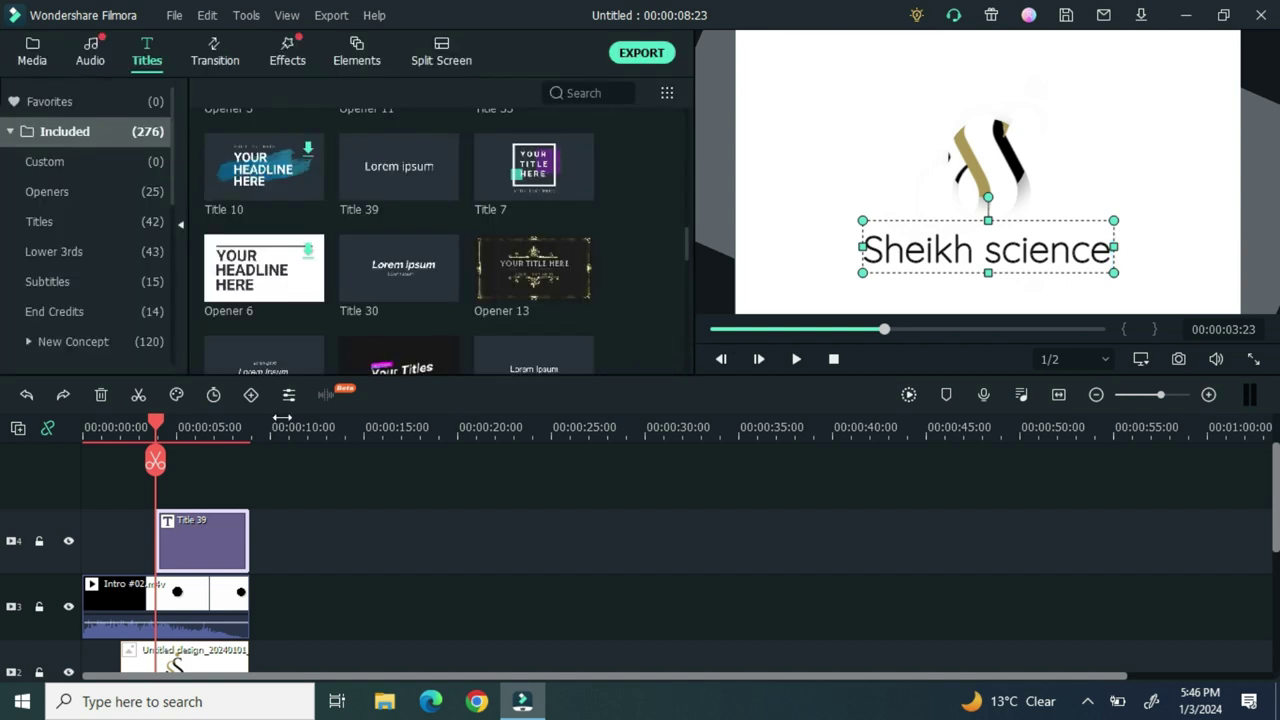
Return the playhead to the beginning of the timeline to preview the intro with its title
left_click_drag(158, 428, 85, 428)
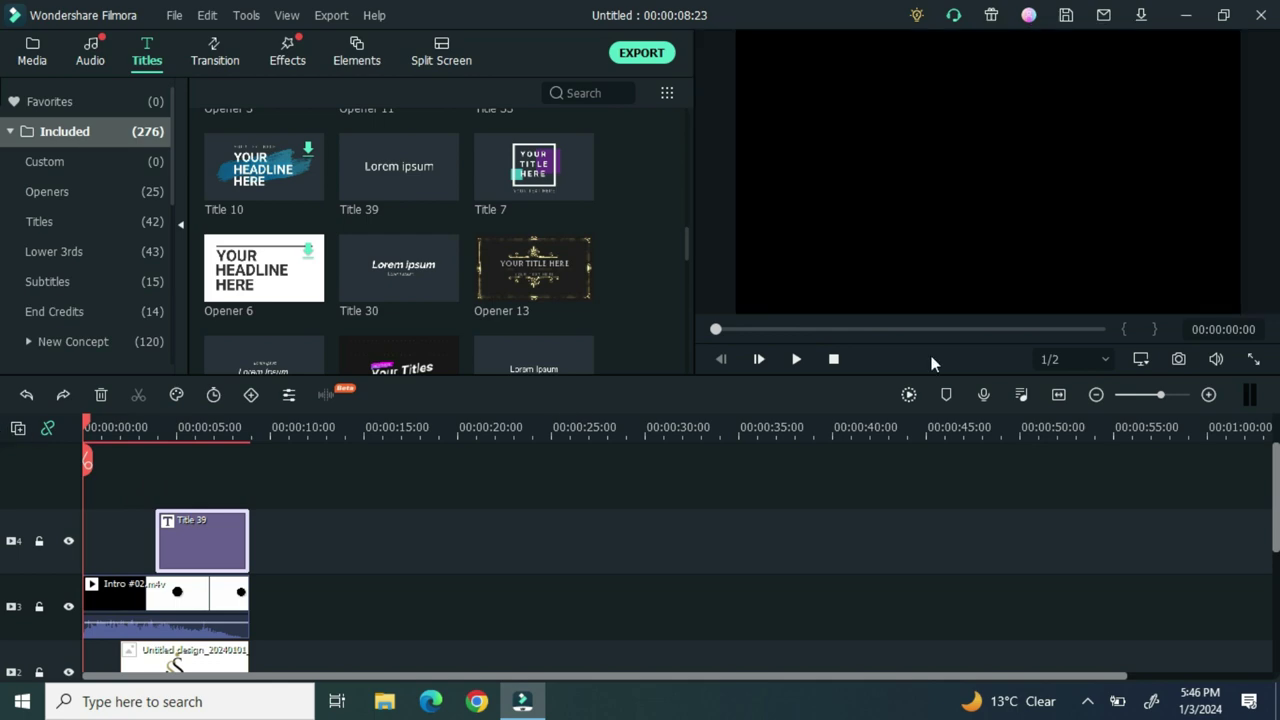